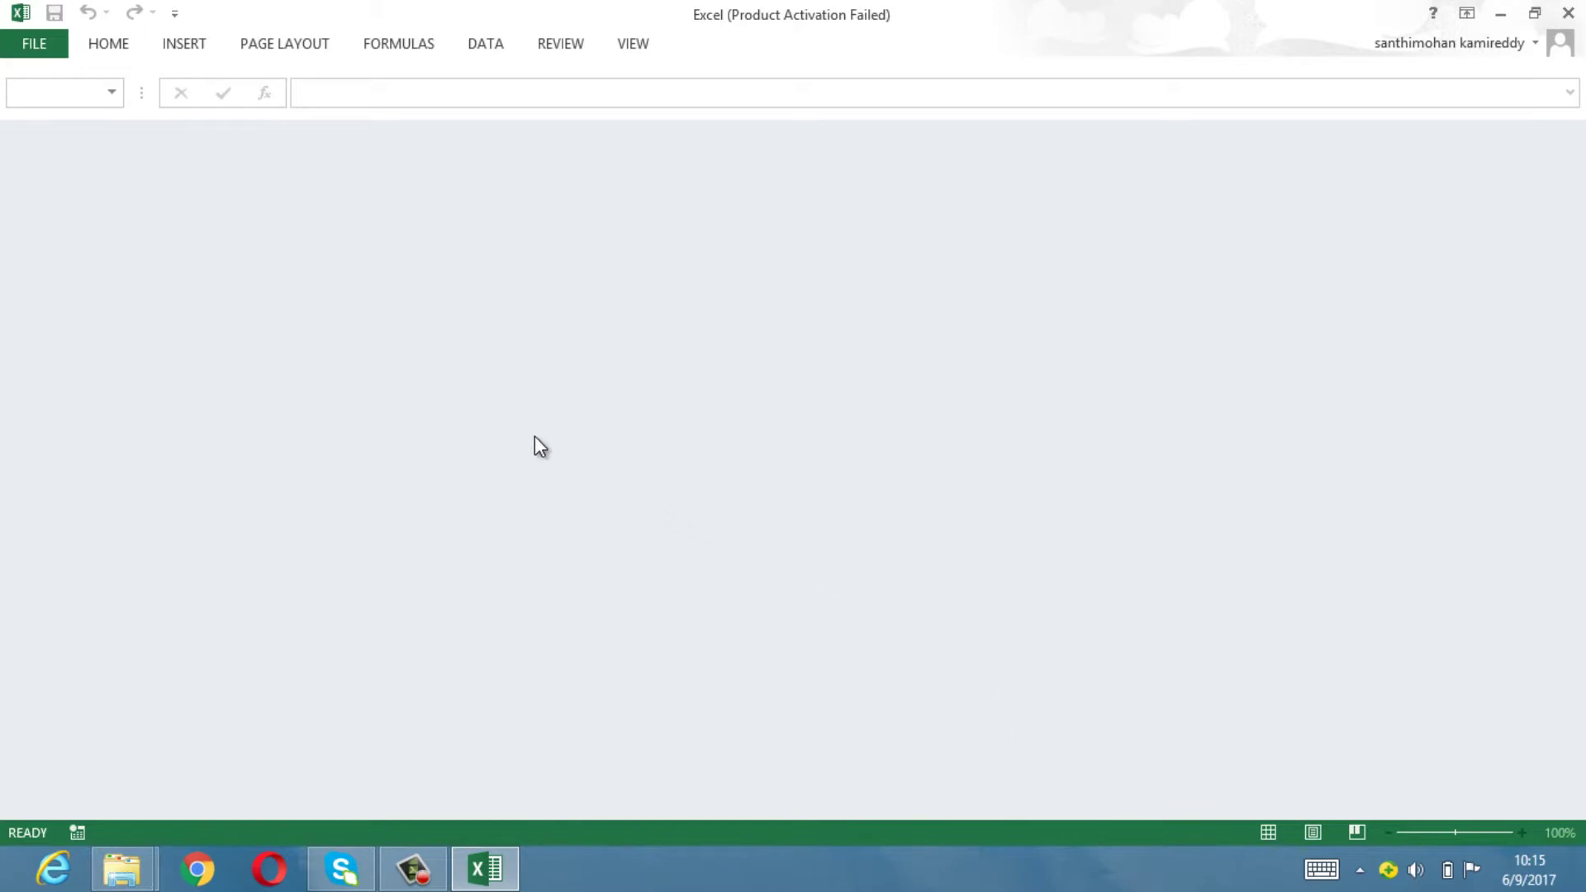
Step: Open the IfThen workbook from the Ch03 folder
left_click(27, 48)
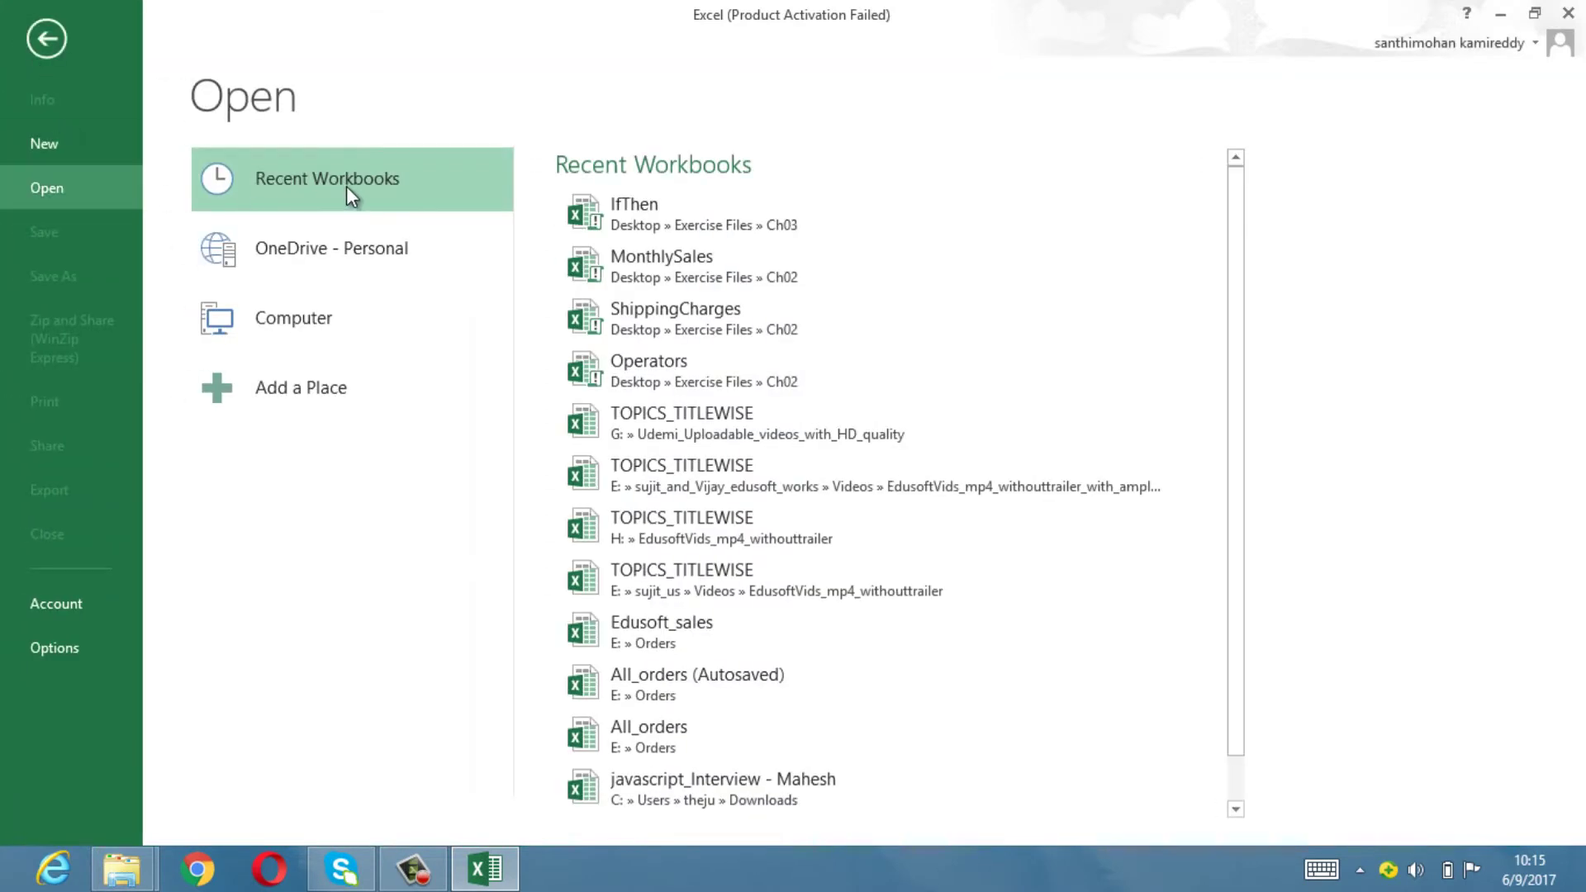
left_click(334, 319)
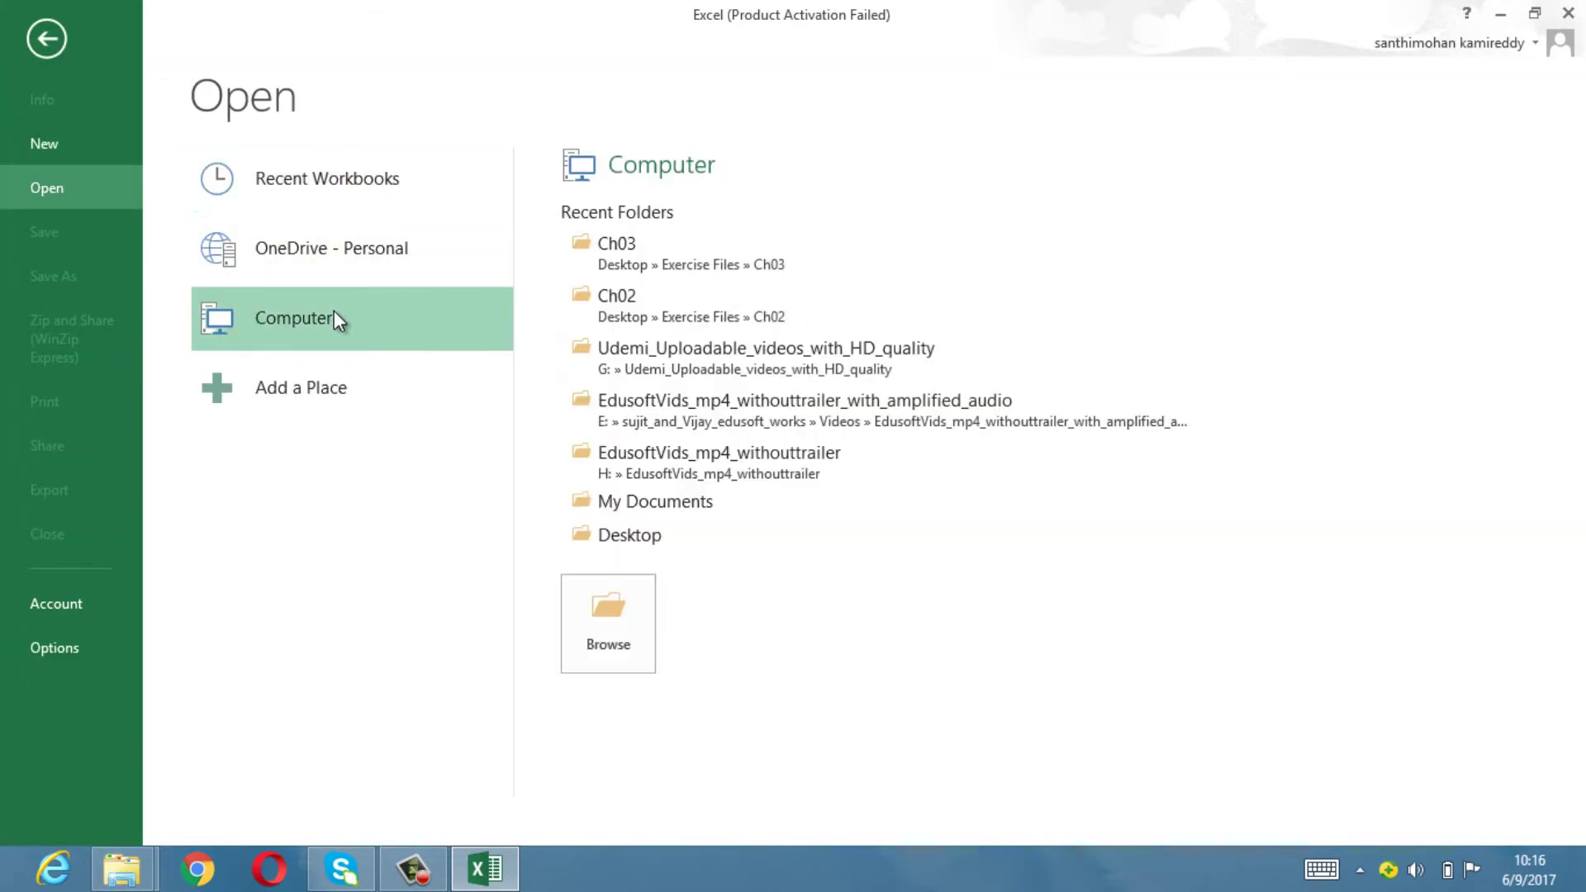
left_click(637, 266)
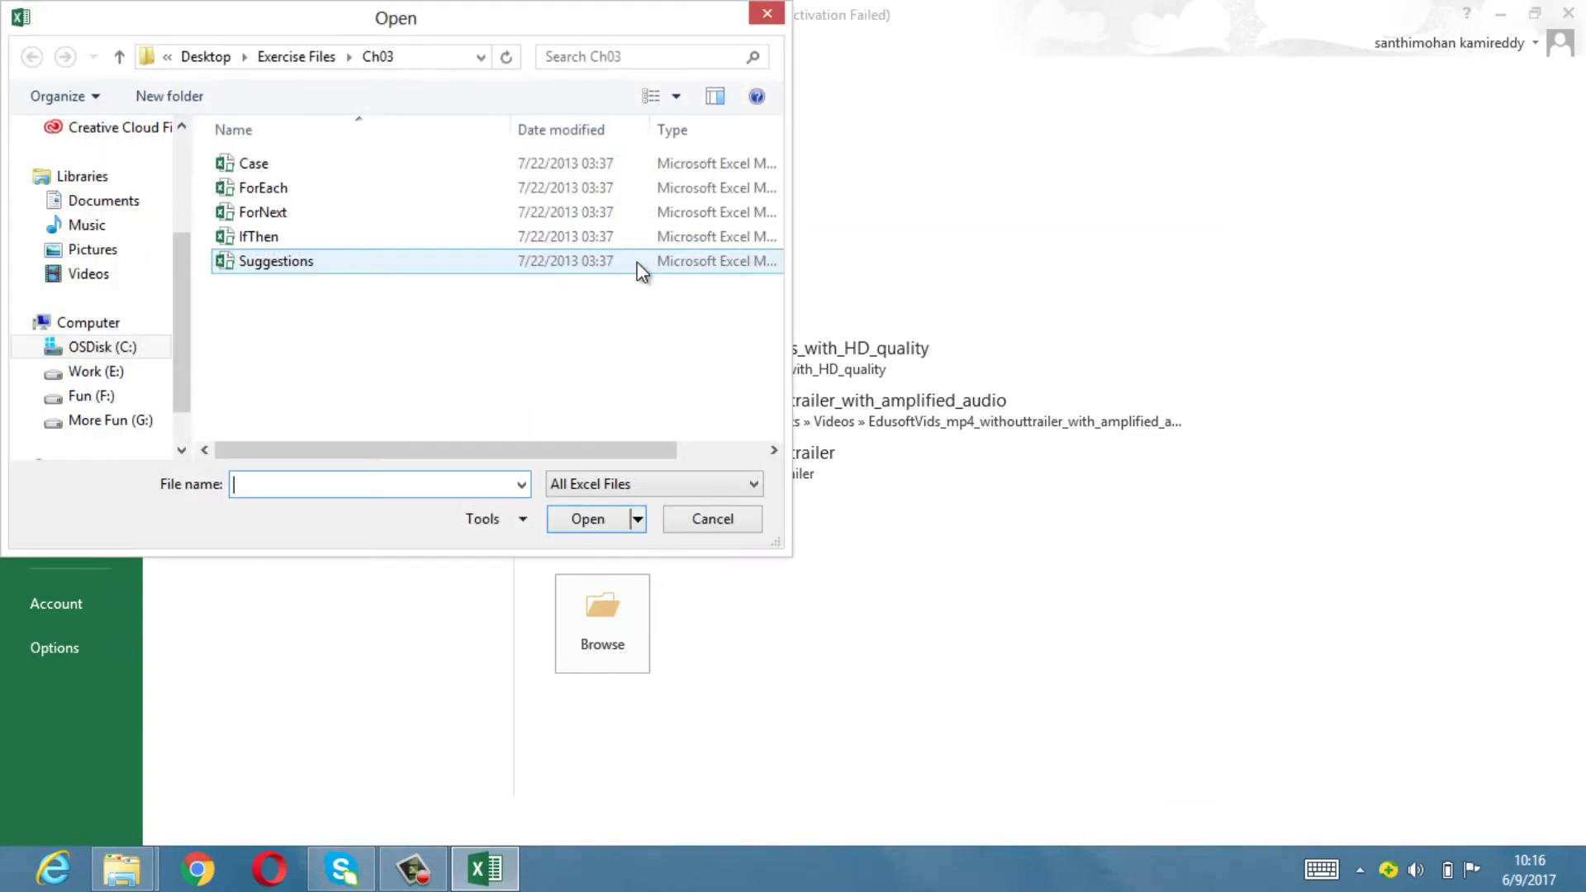
double_click(286, 238)
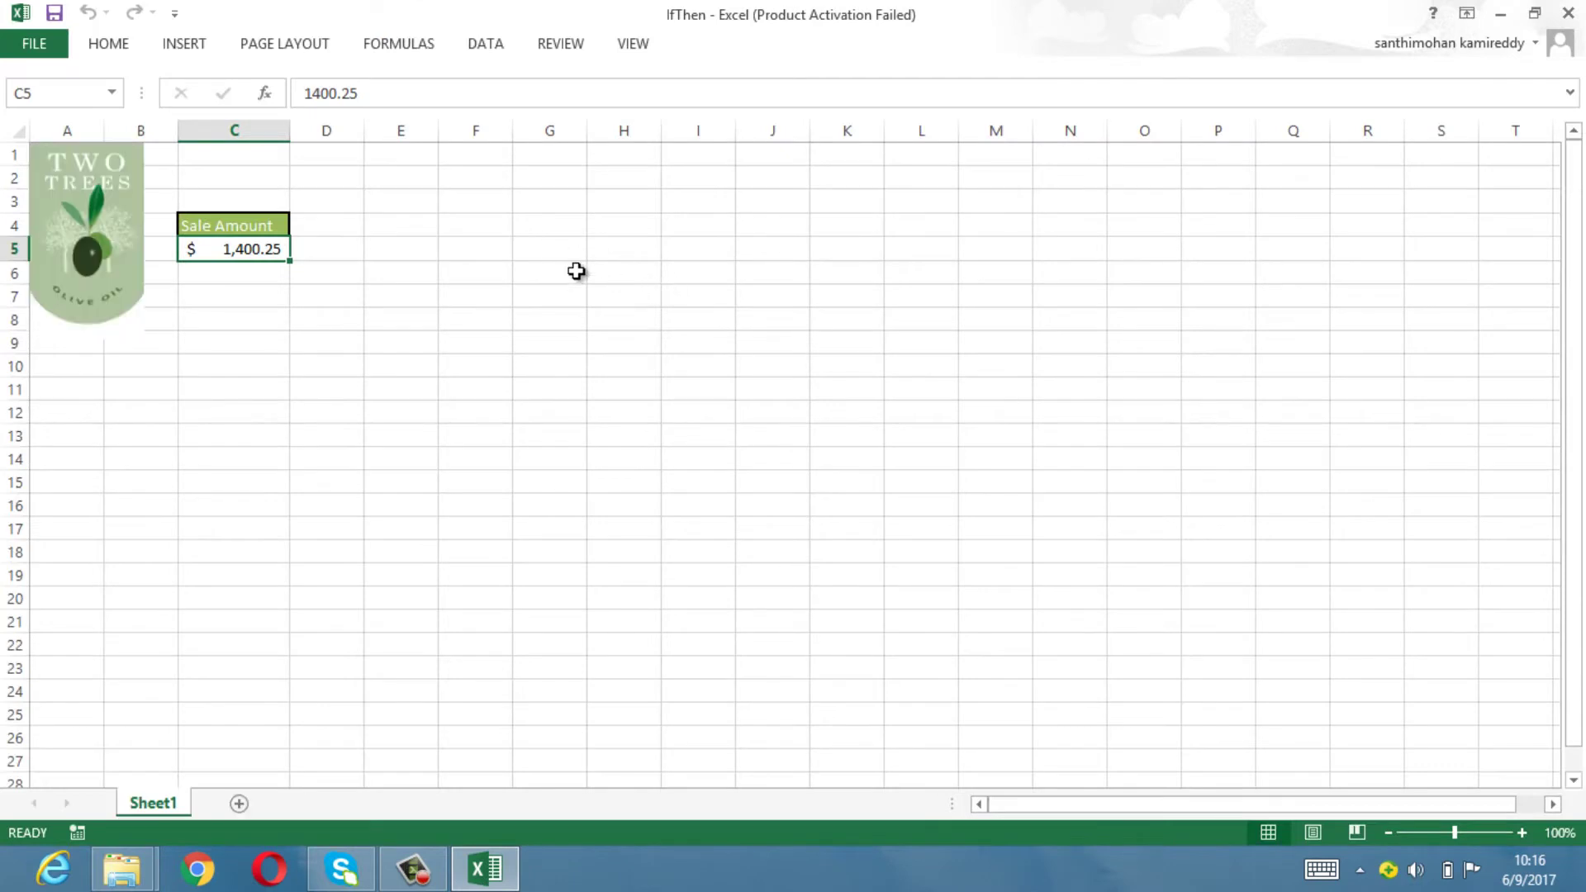
Step: Check the $1,400.25 sale amount in C5 and the nearby cells D5 and D8
left_click(385, 258)
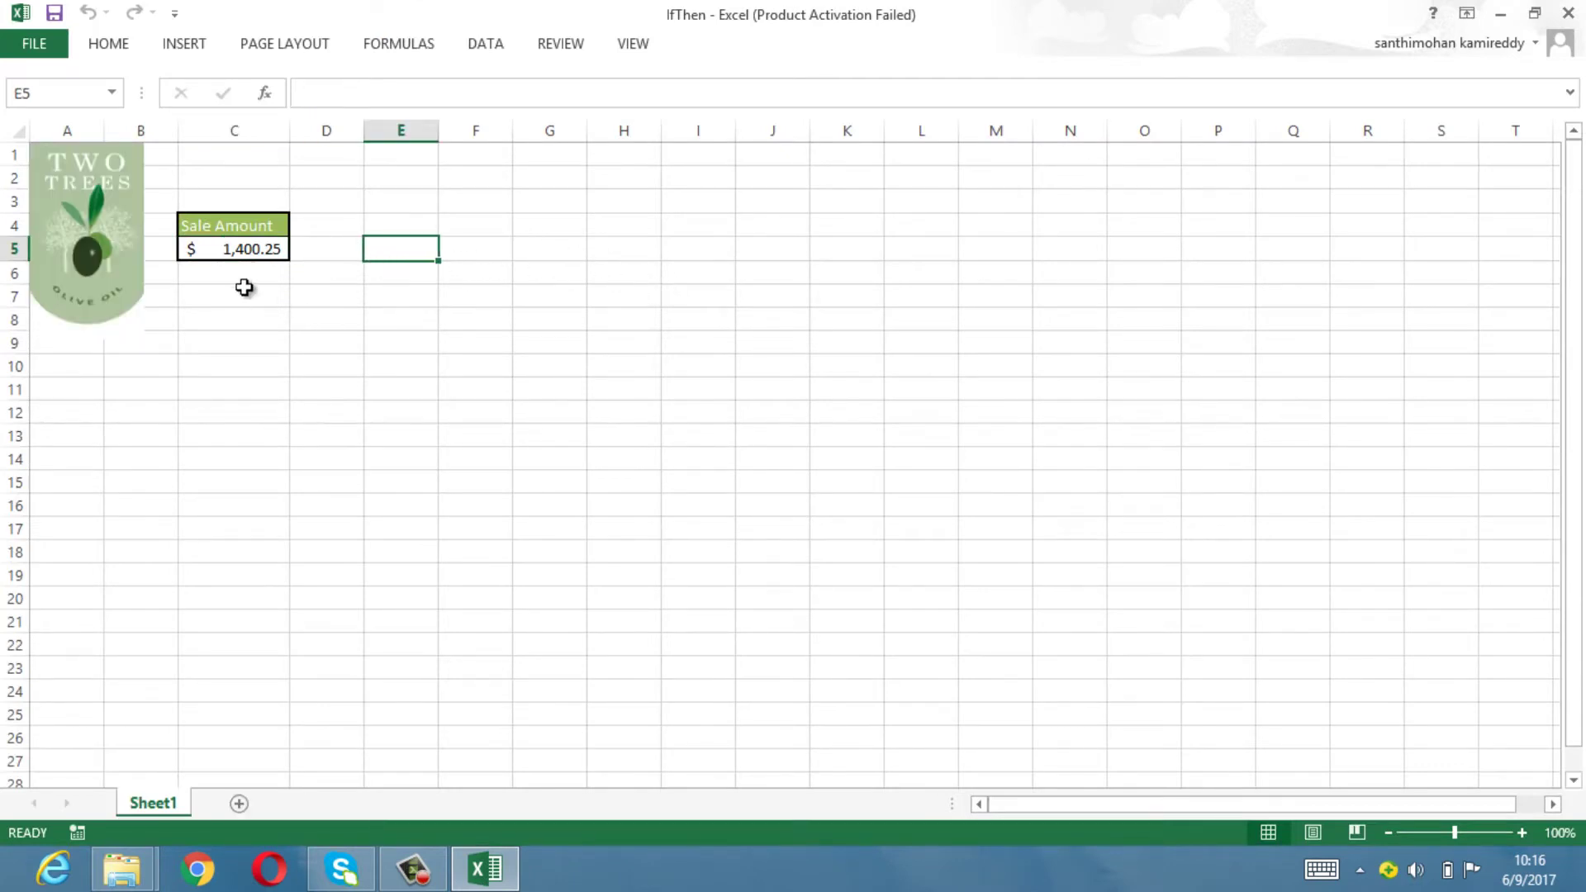
left_click(240, 250)
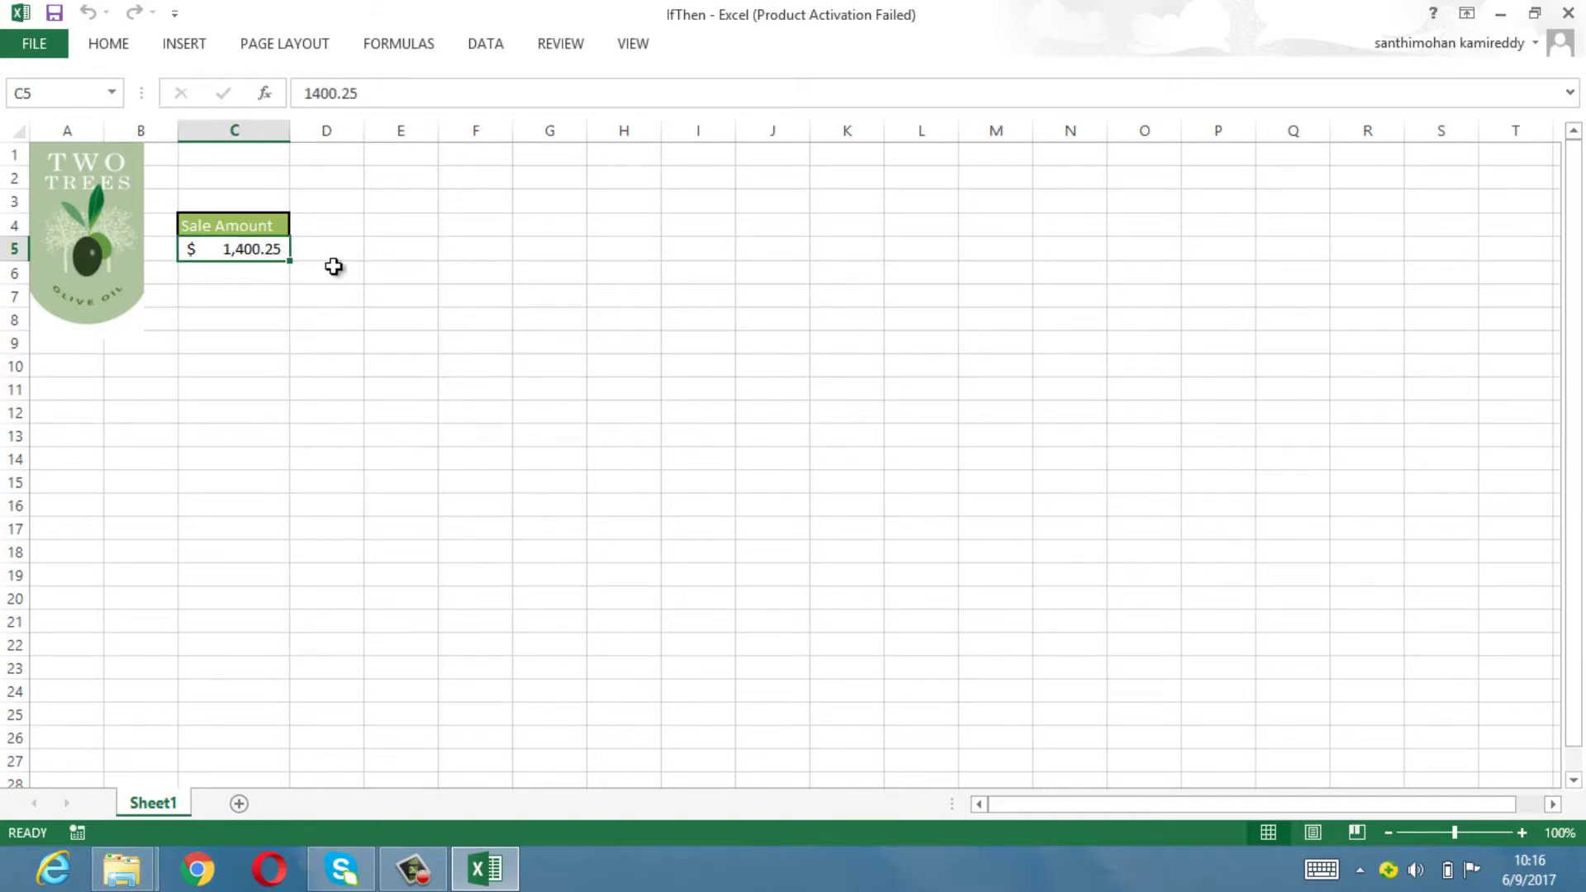
left_click(334, 294)
left_click(252, 252)
left_click(347, 252)
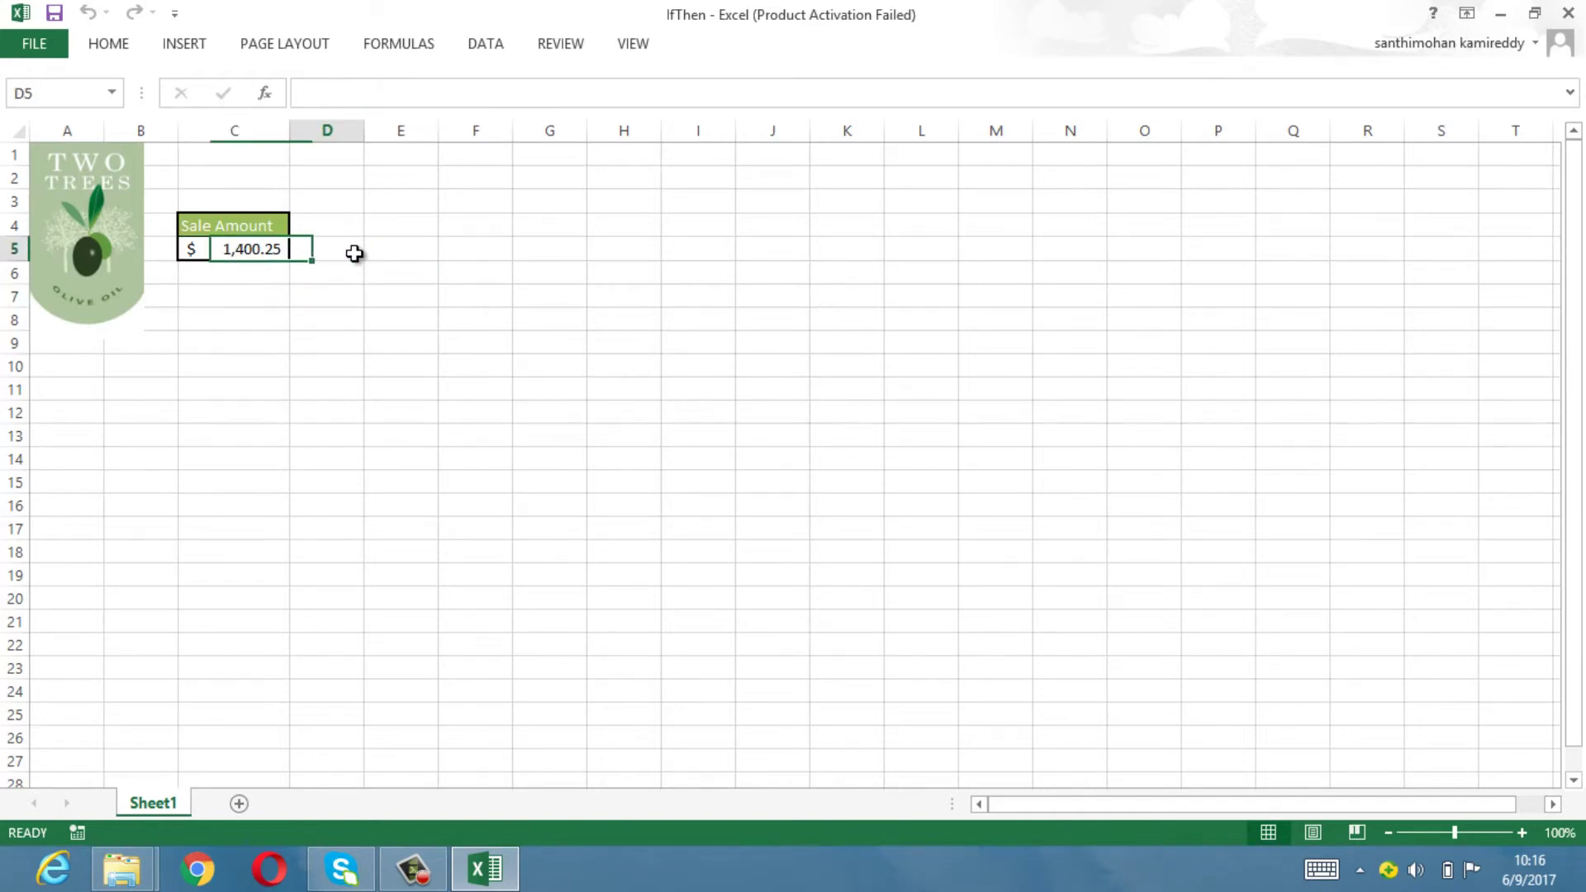
left_click(343, 321)
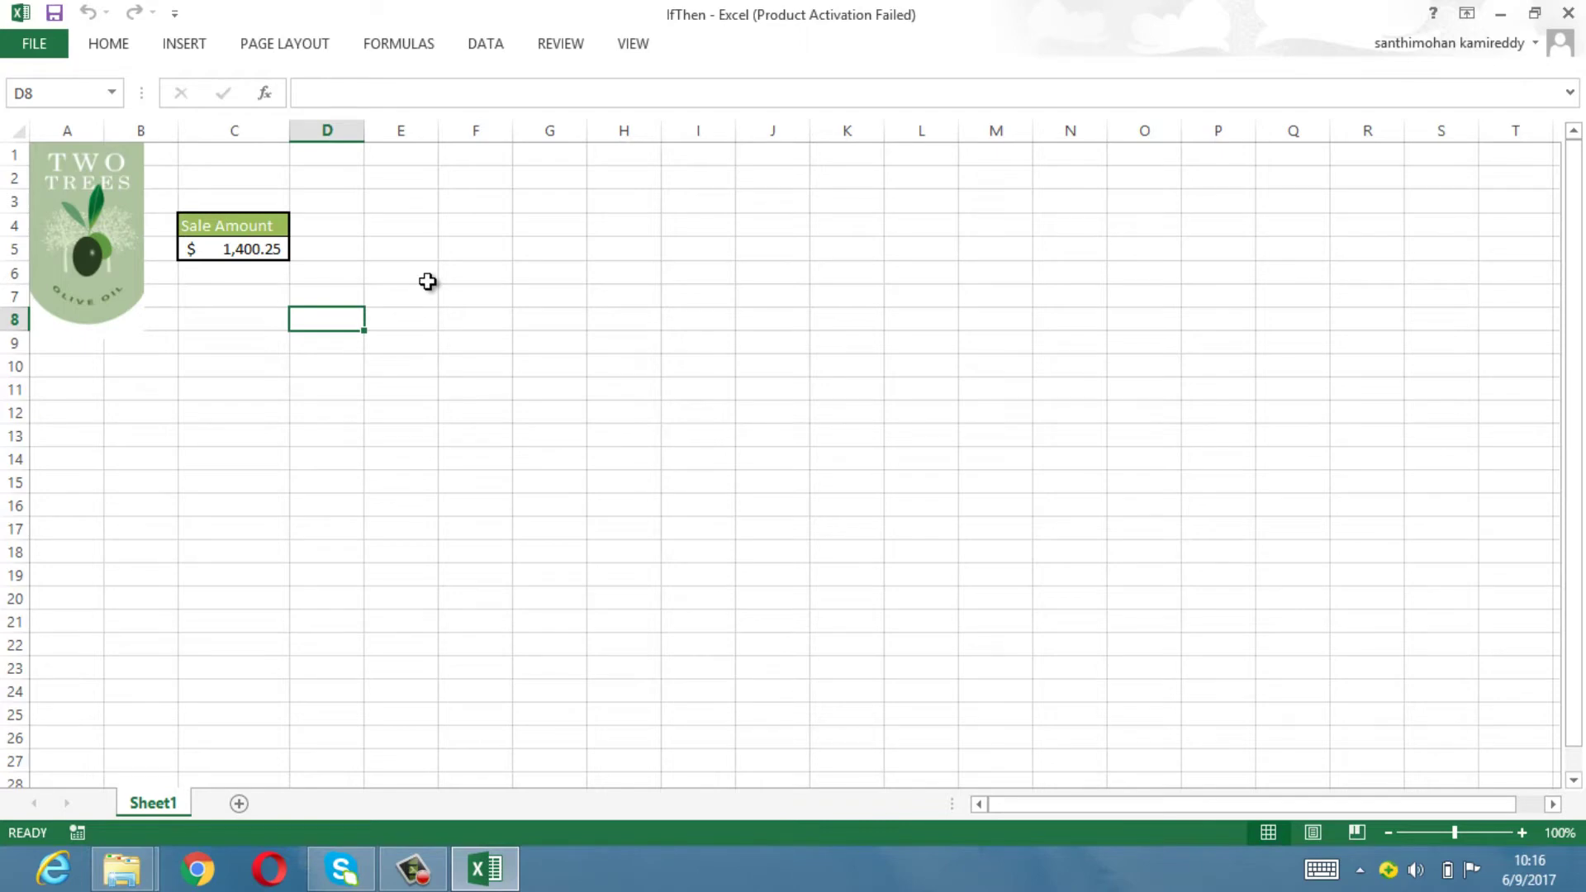
key("alt+F11")
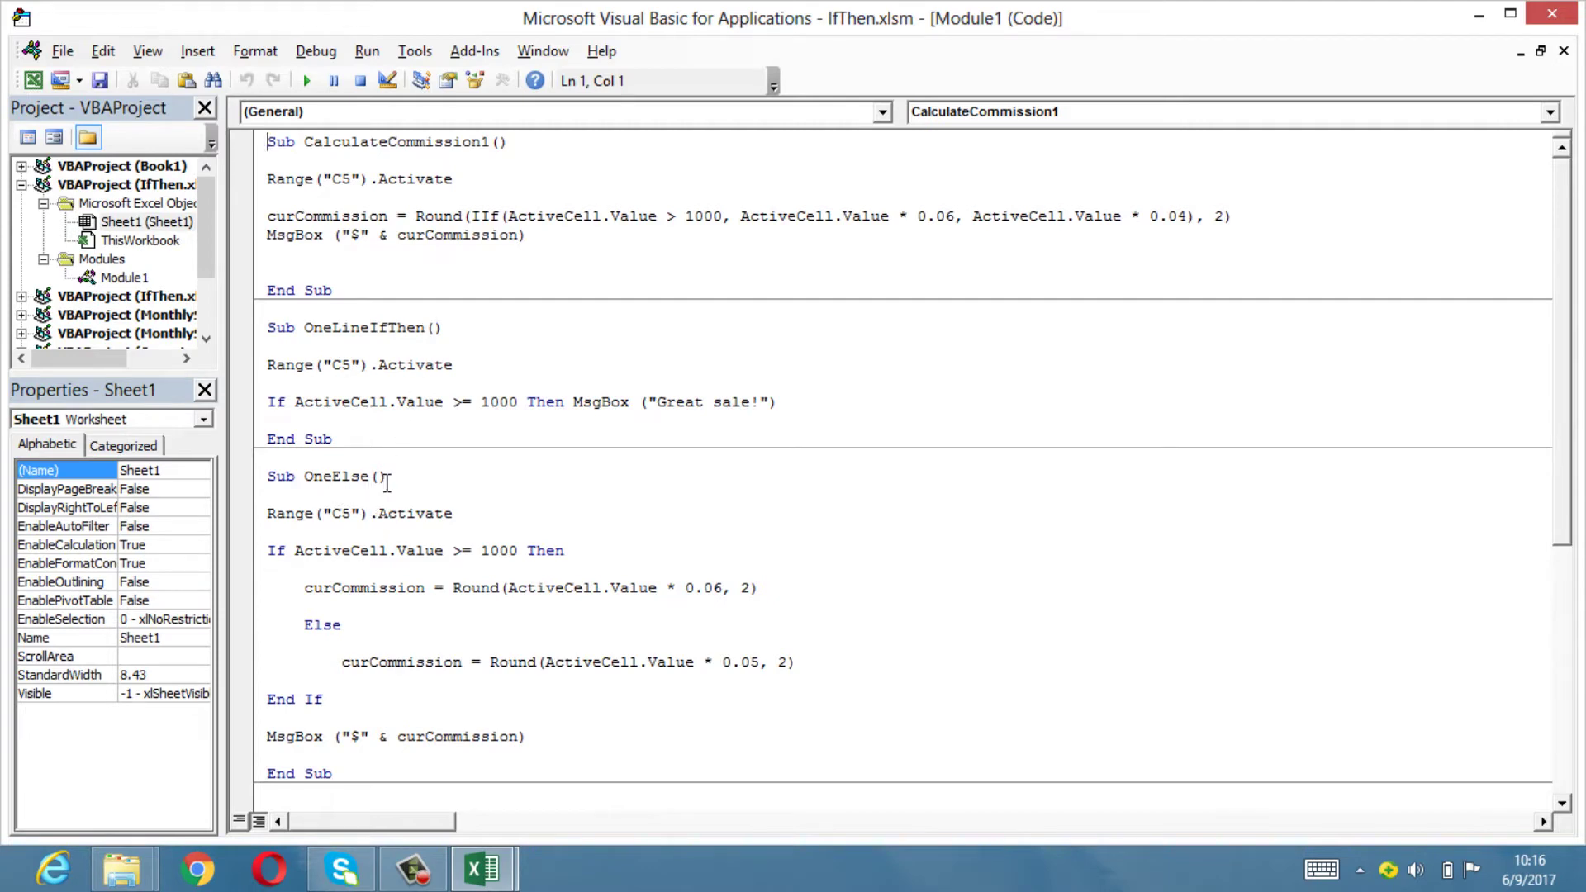
scroll(401, 599, "down", 3)
scroll(401, 599, "down", 3)
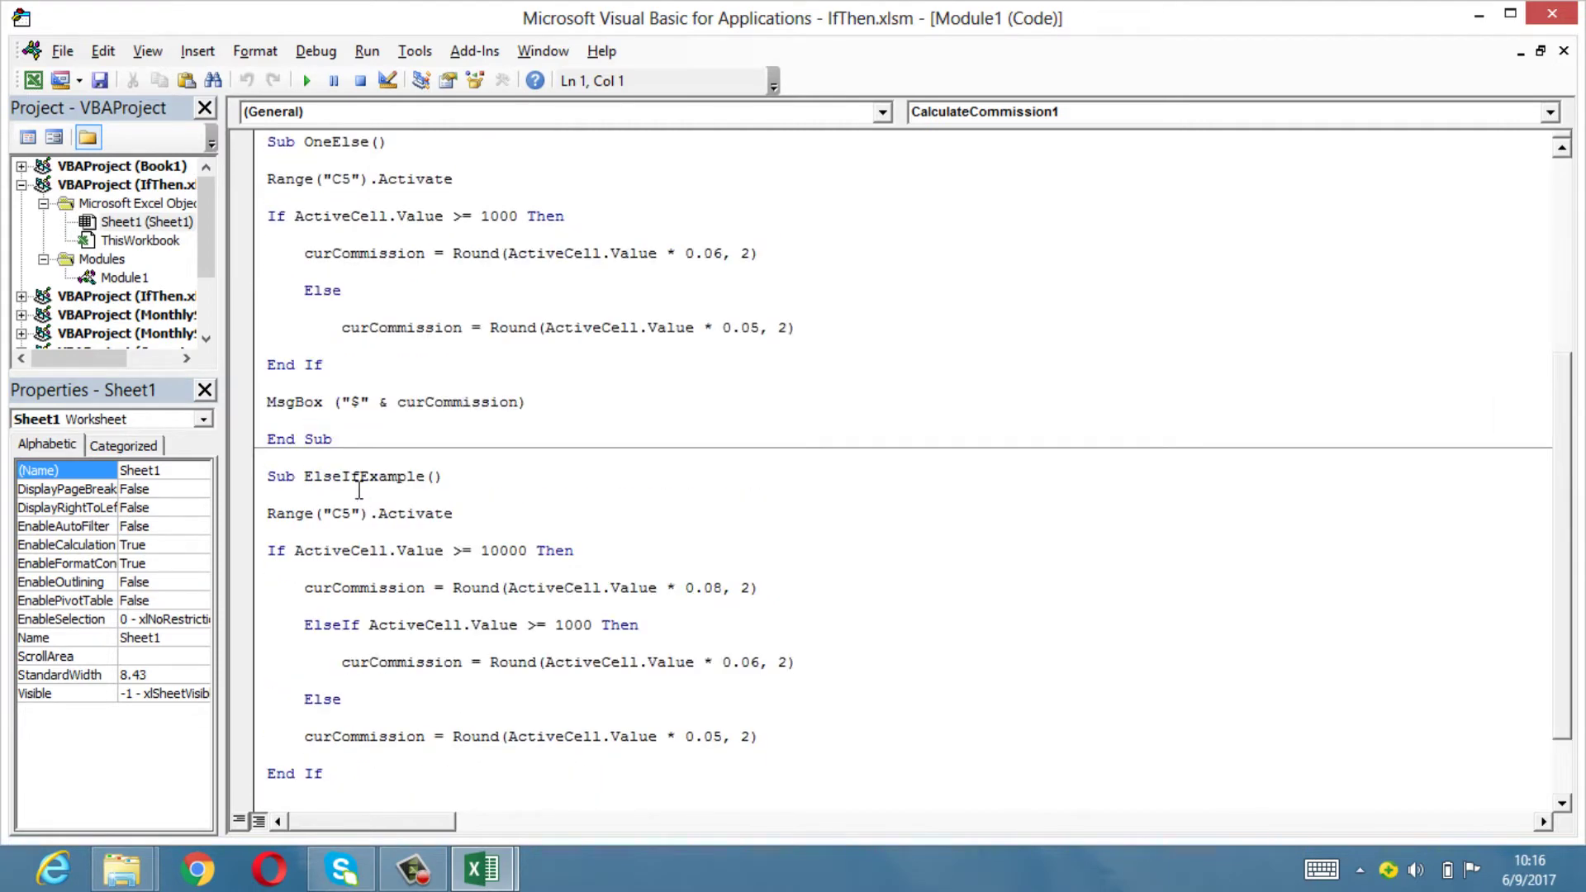
scroll(479, 669, "up", 6)
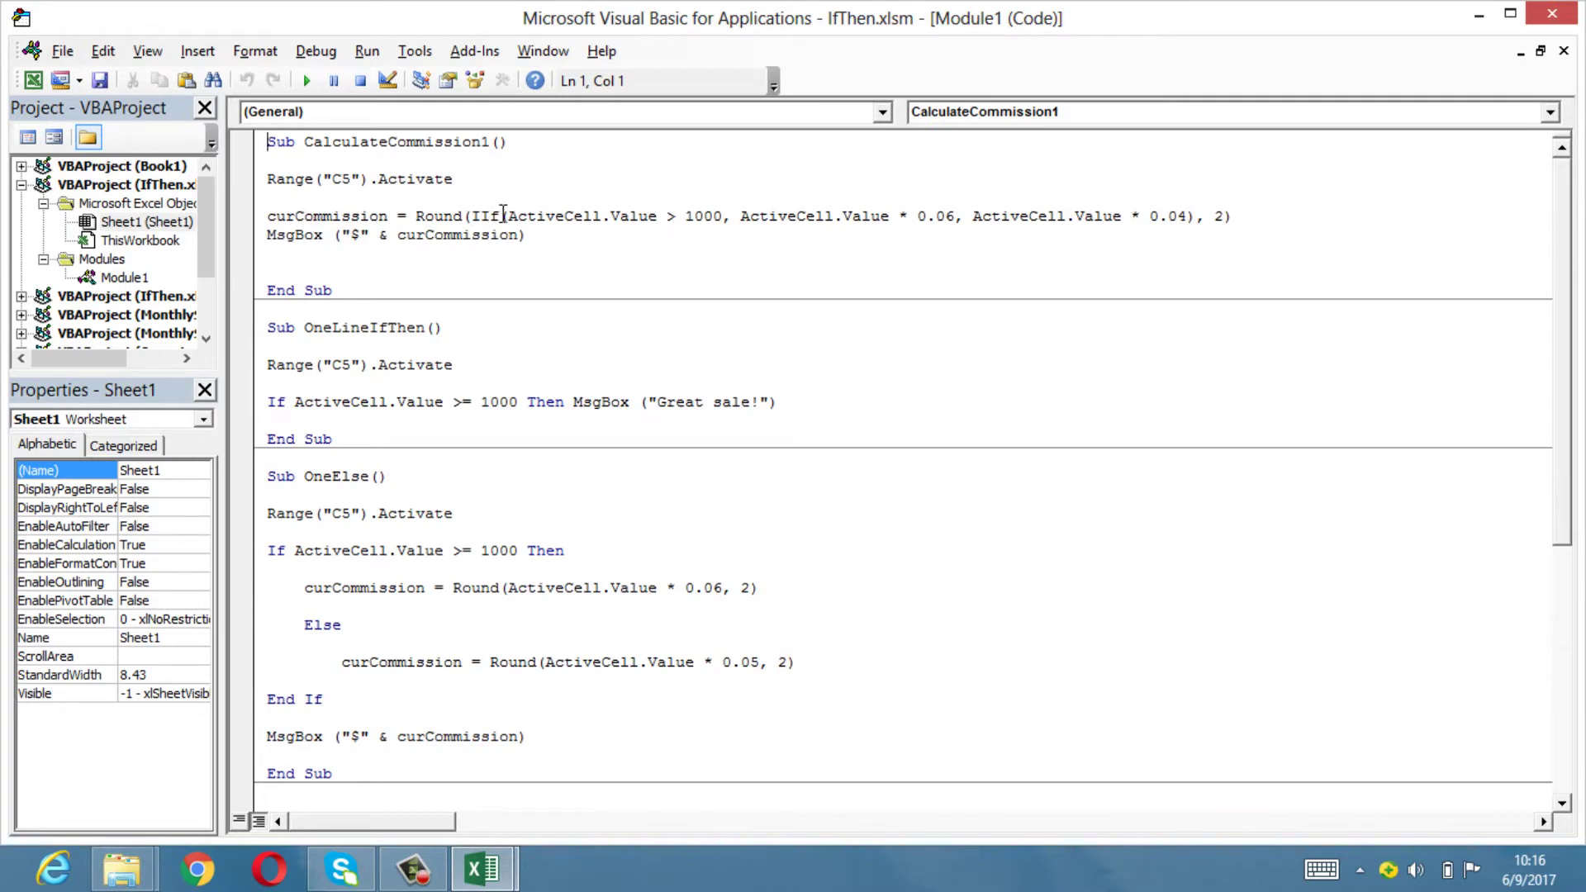
left_click(503, 215)
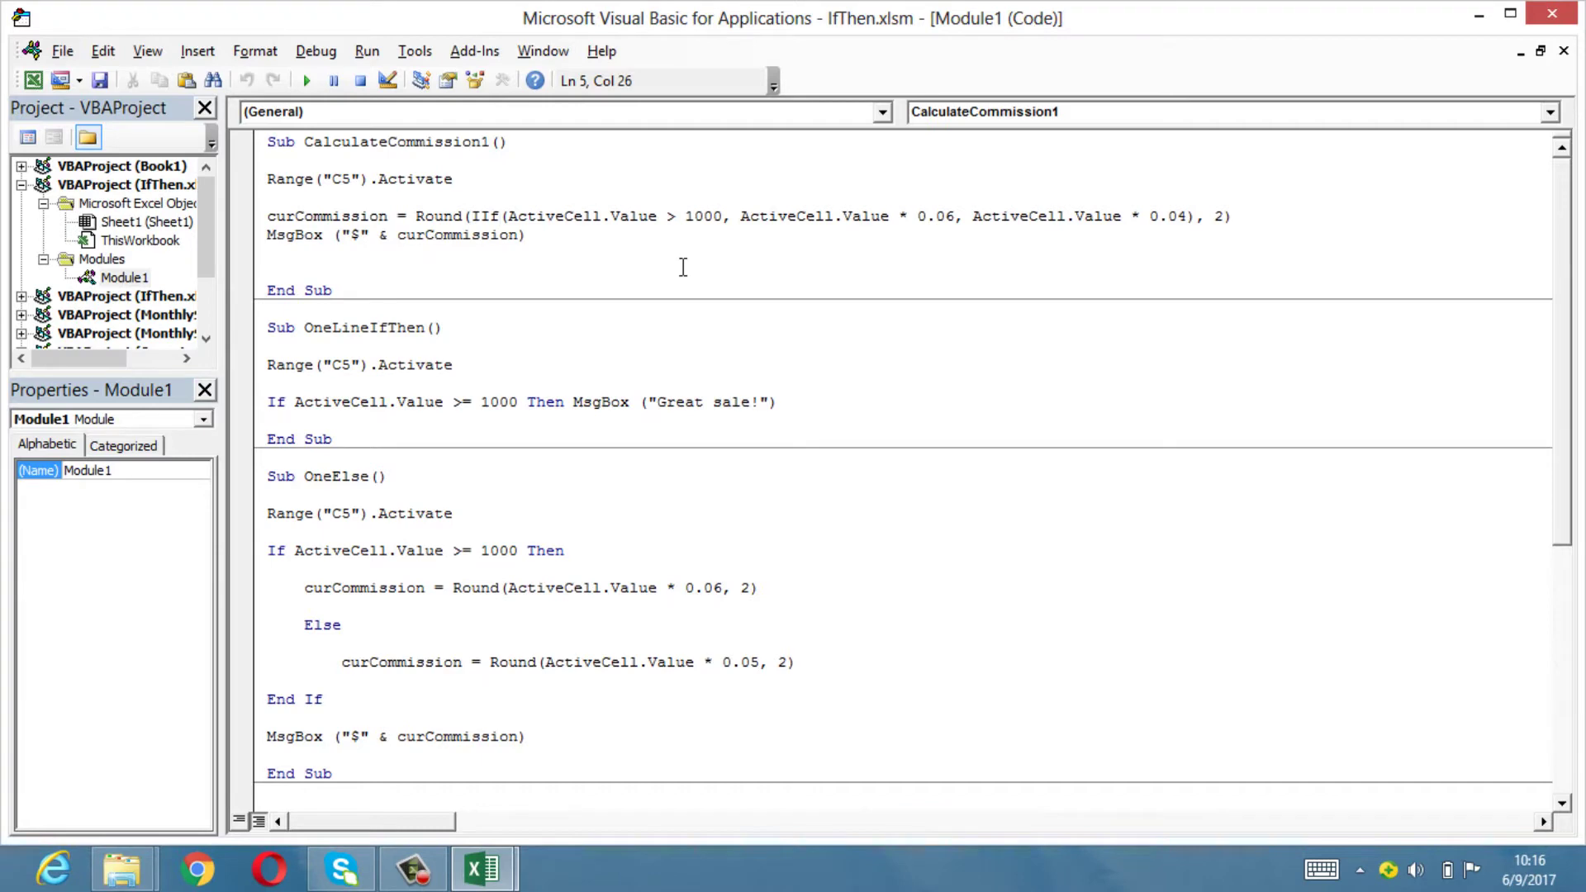
type("(")
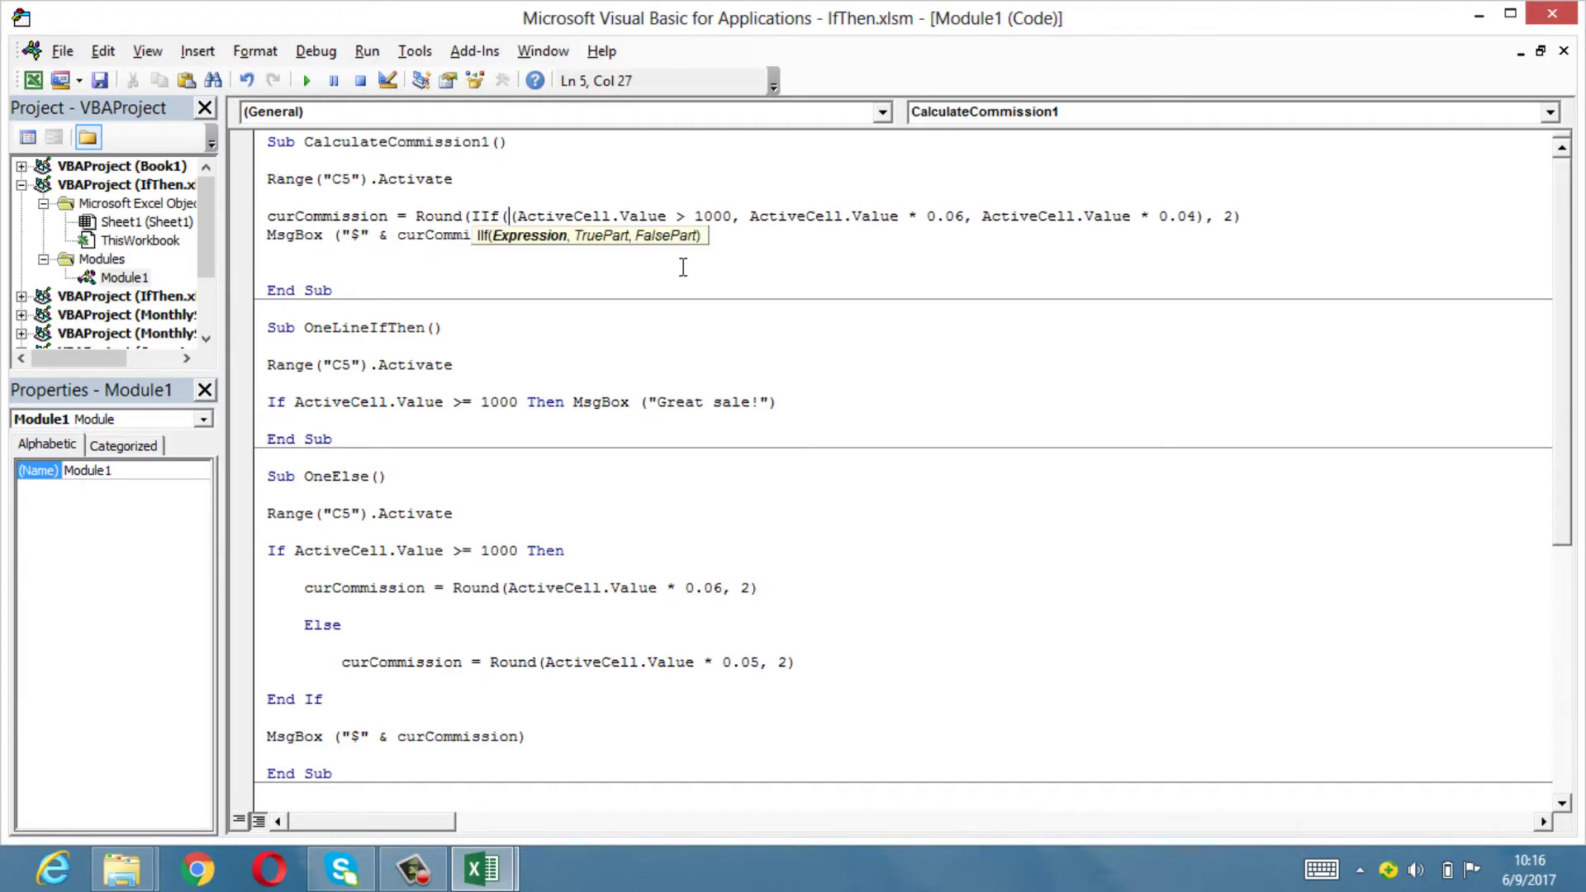
key("BackSpace")
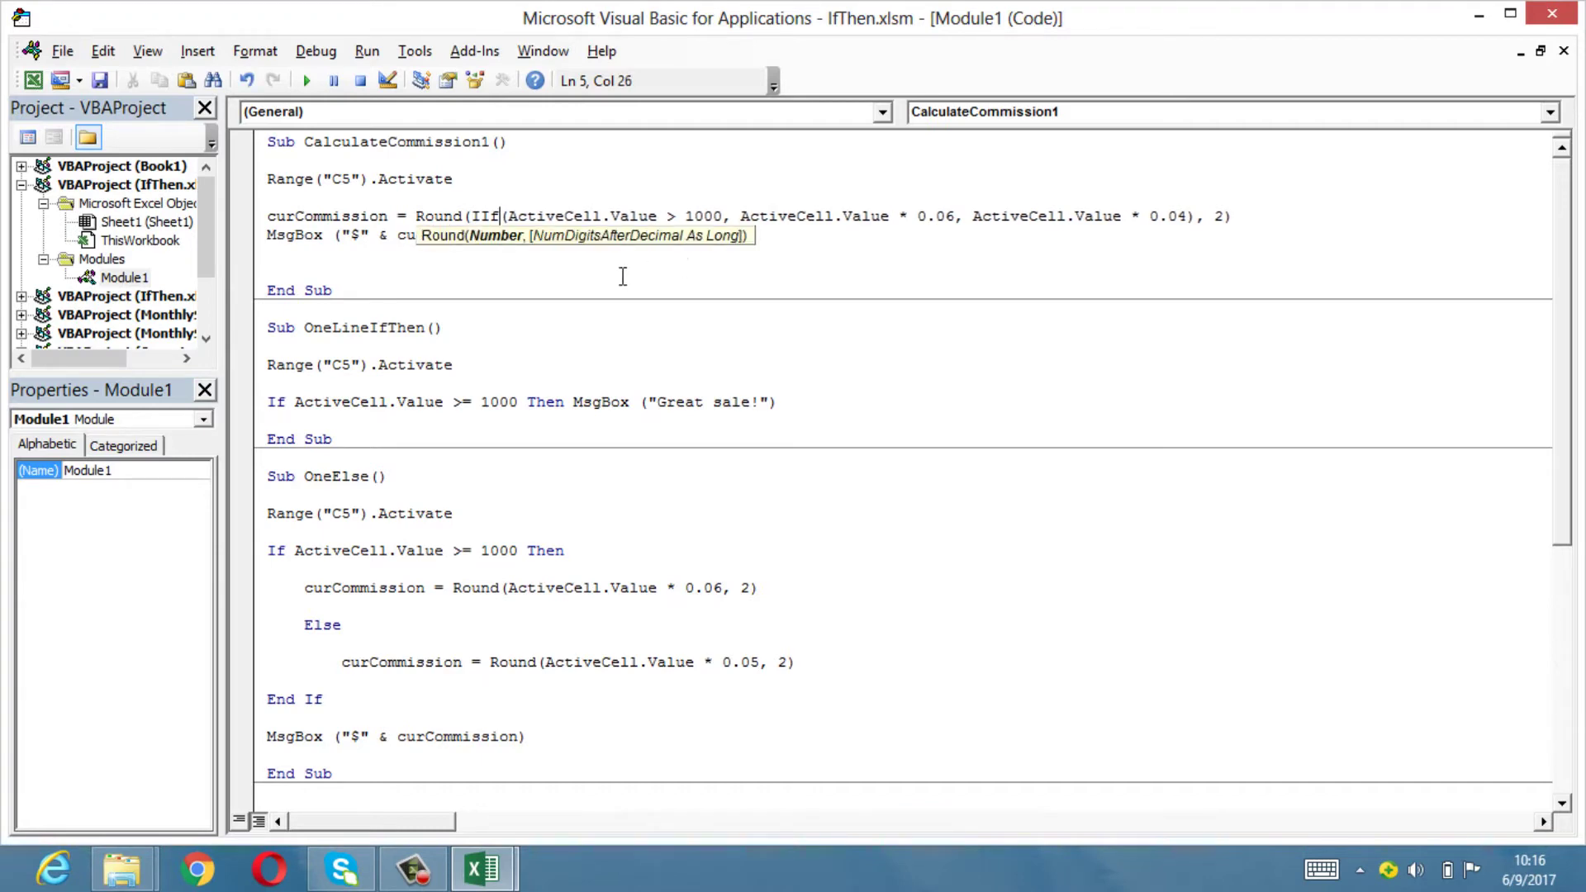
left_click(355, 271)
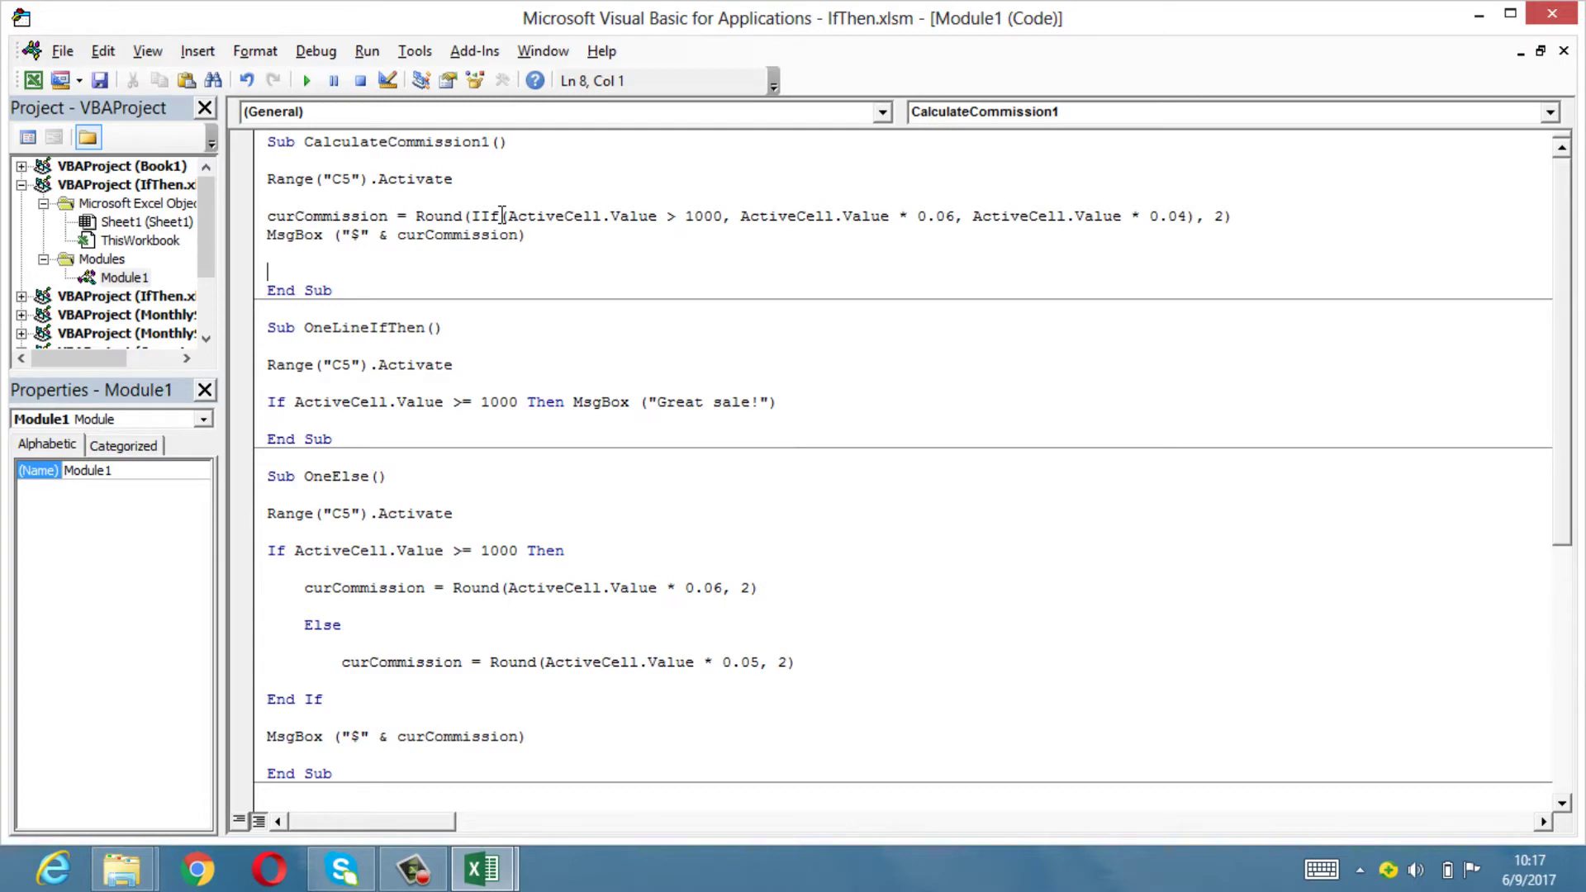
key("alt+F11")
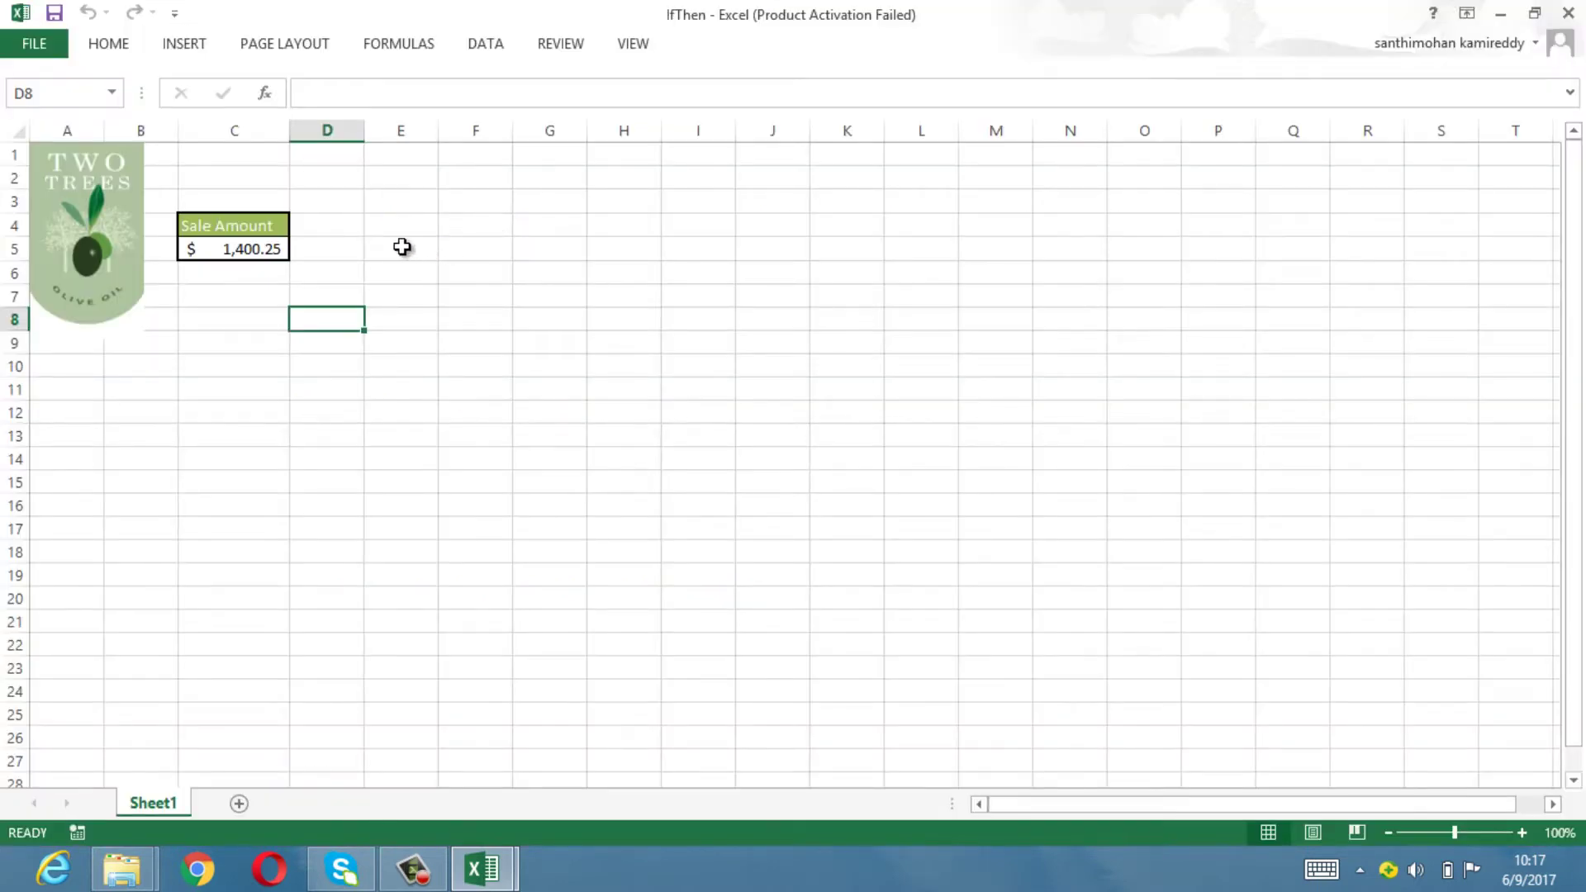
left_click(405, 248)
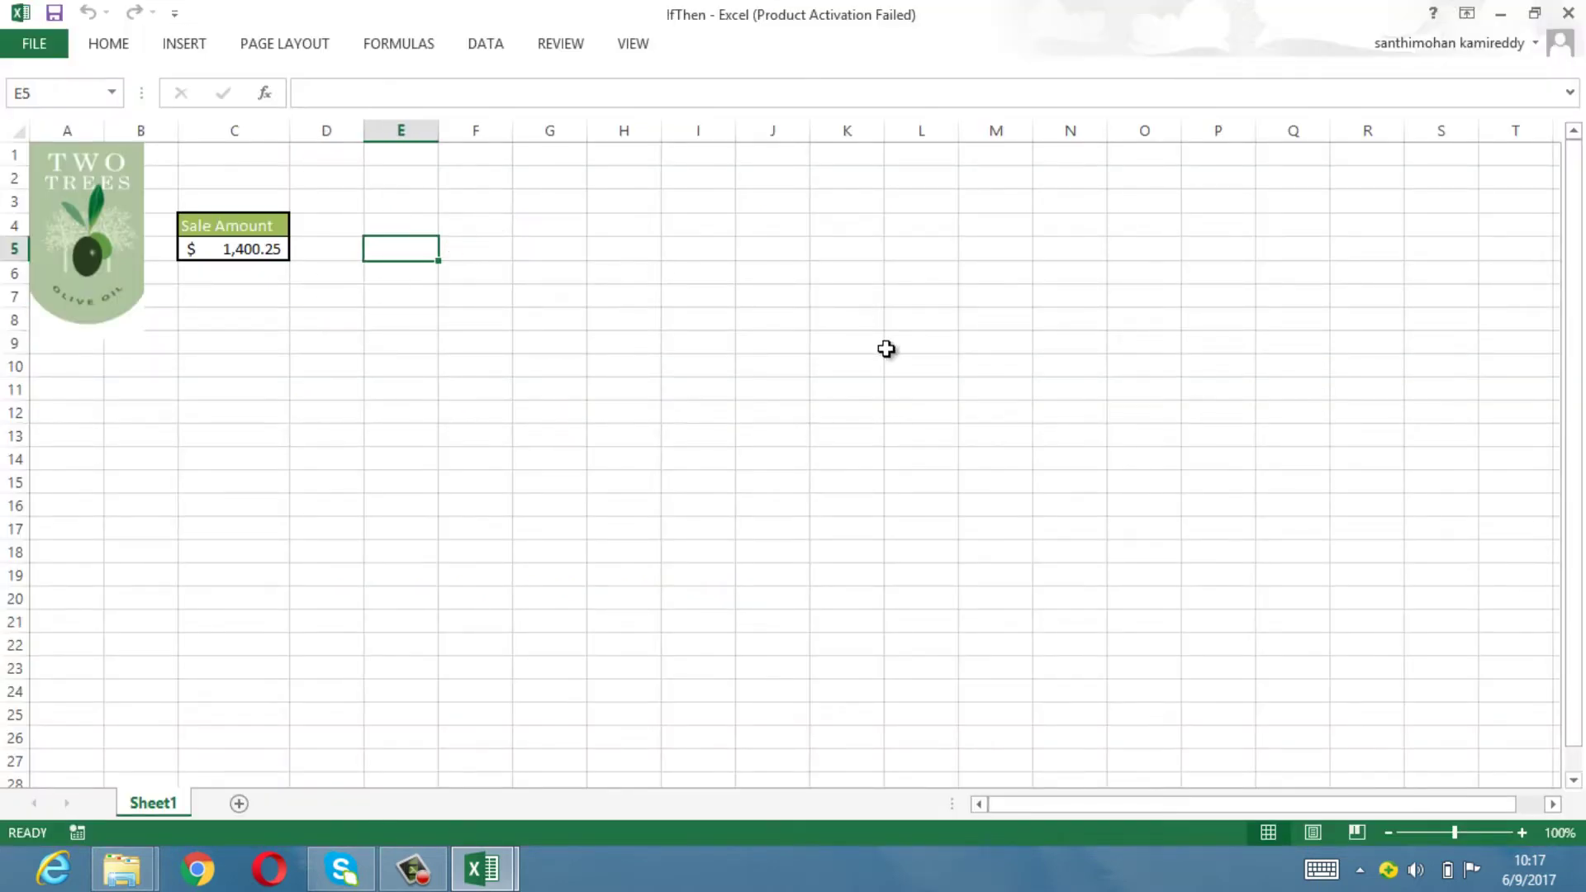
type("=")
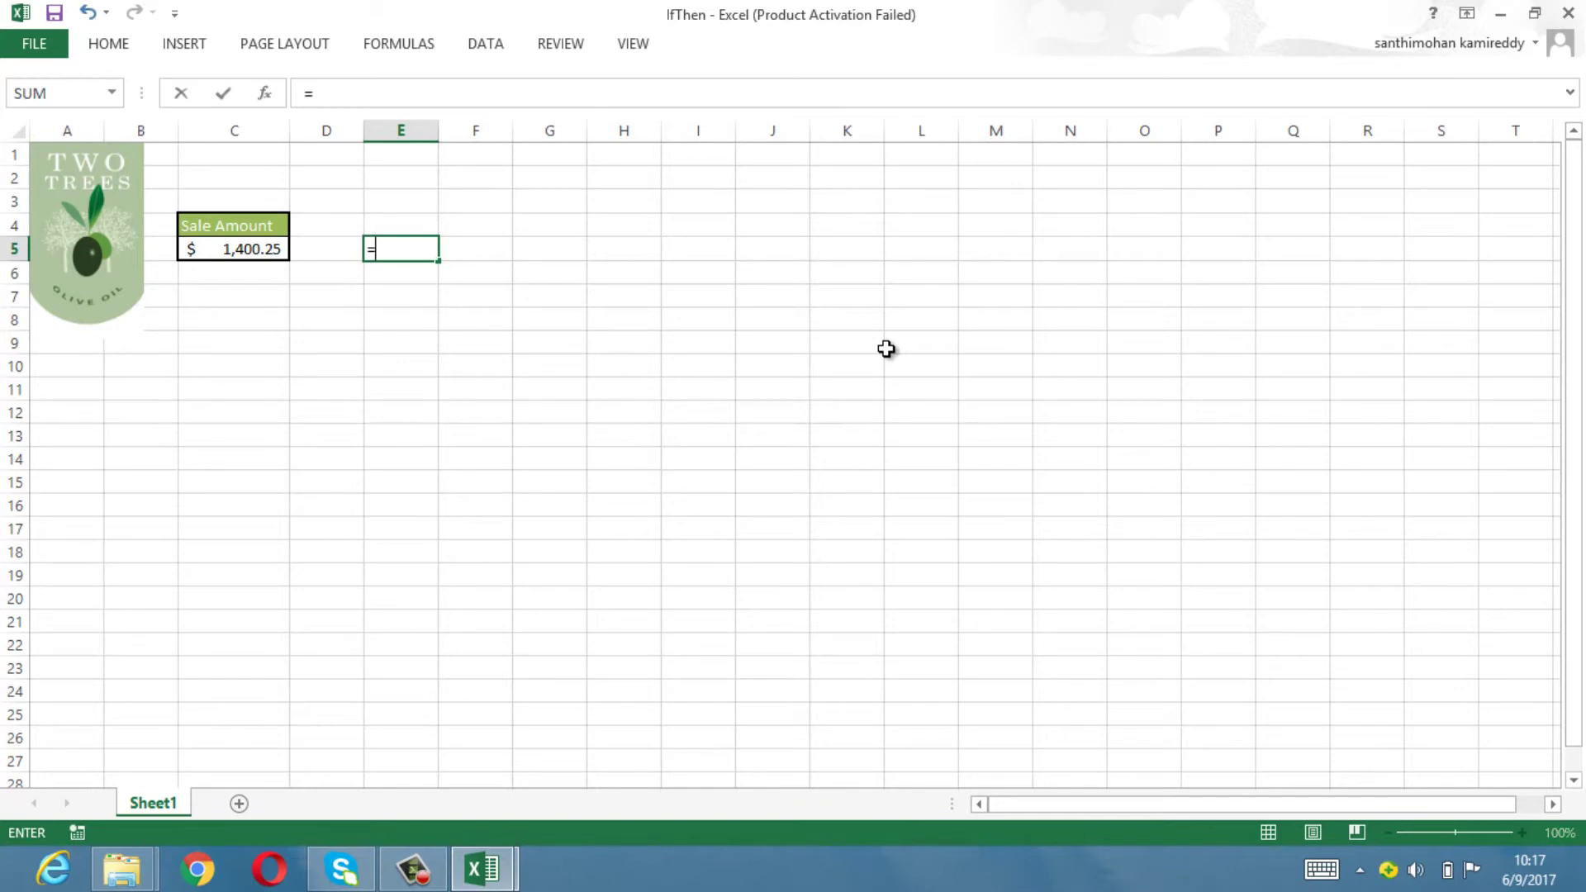
type("if(")
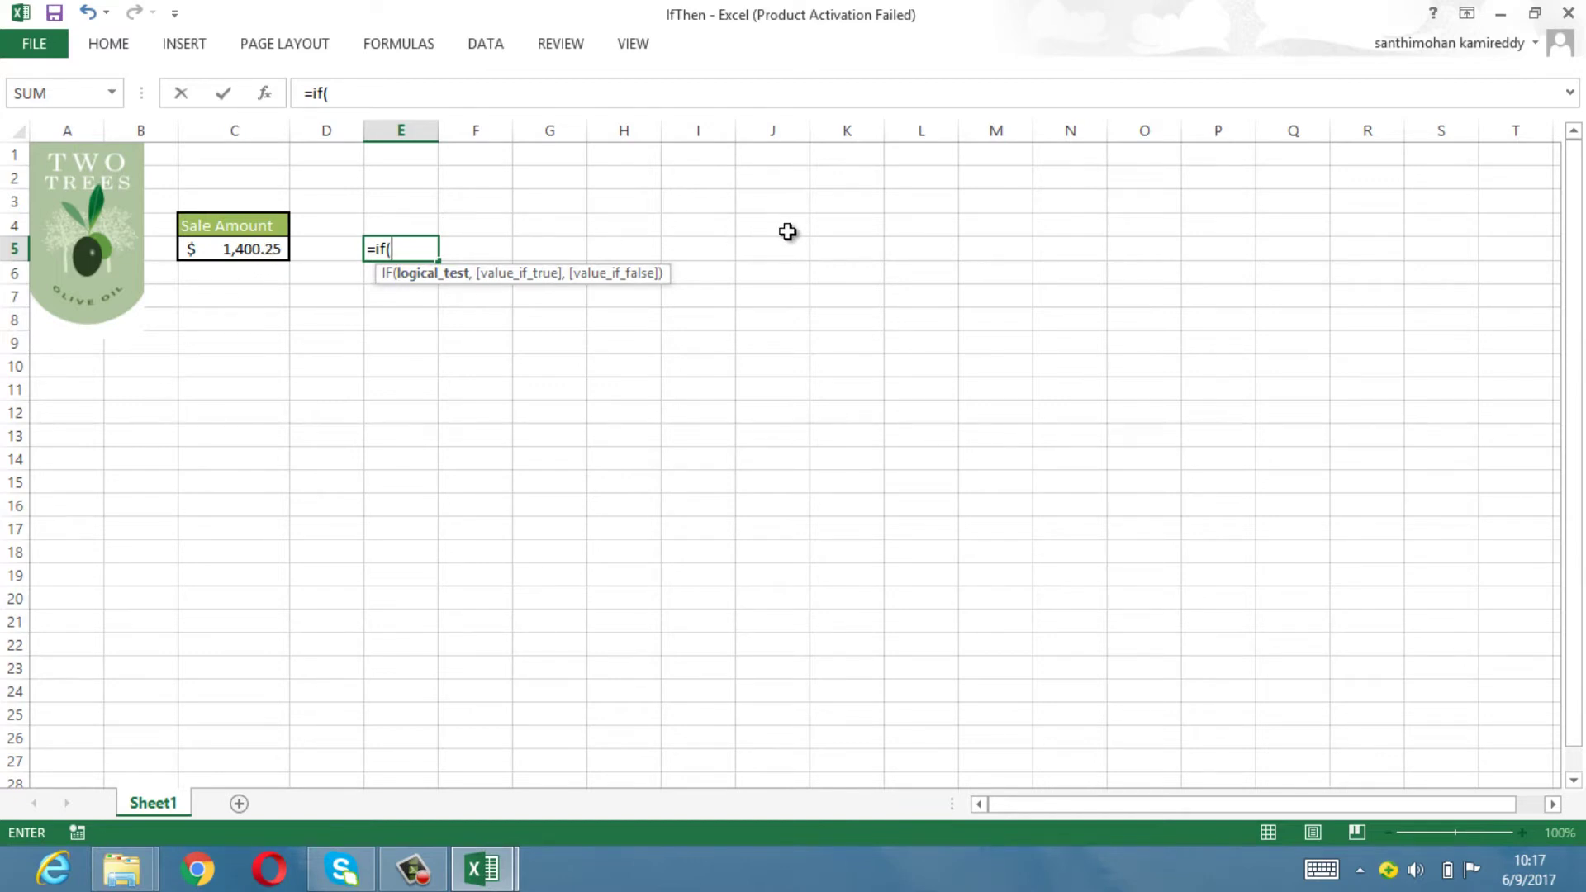
type("c5")
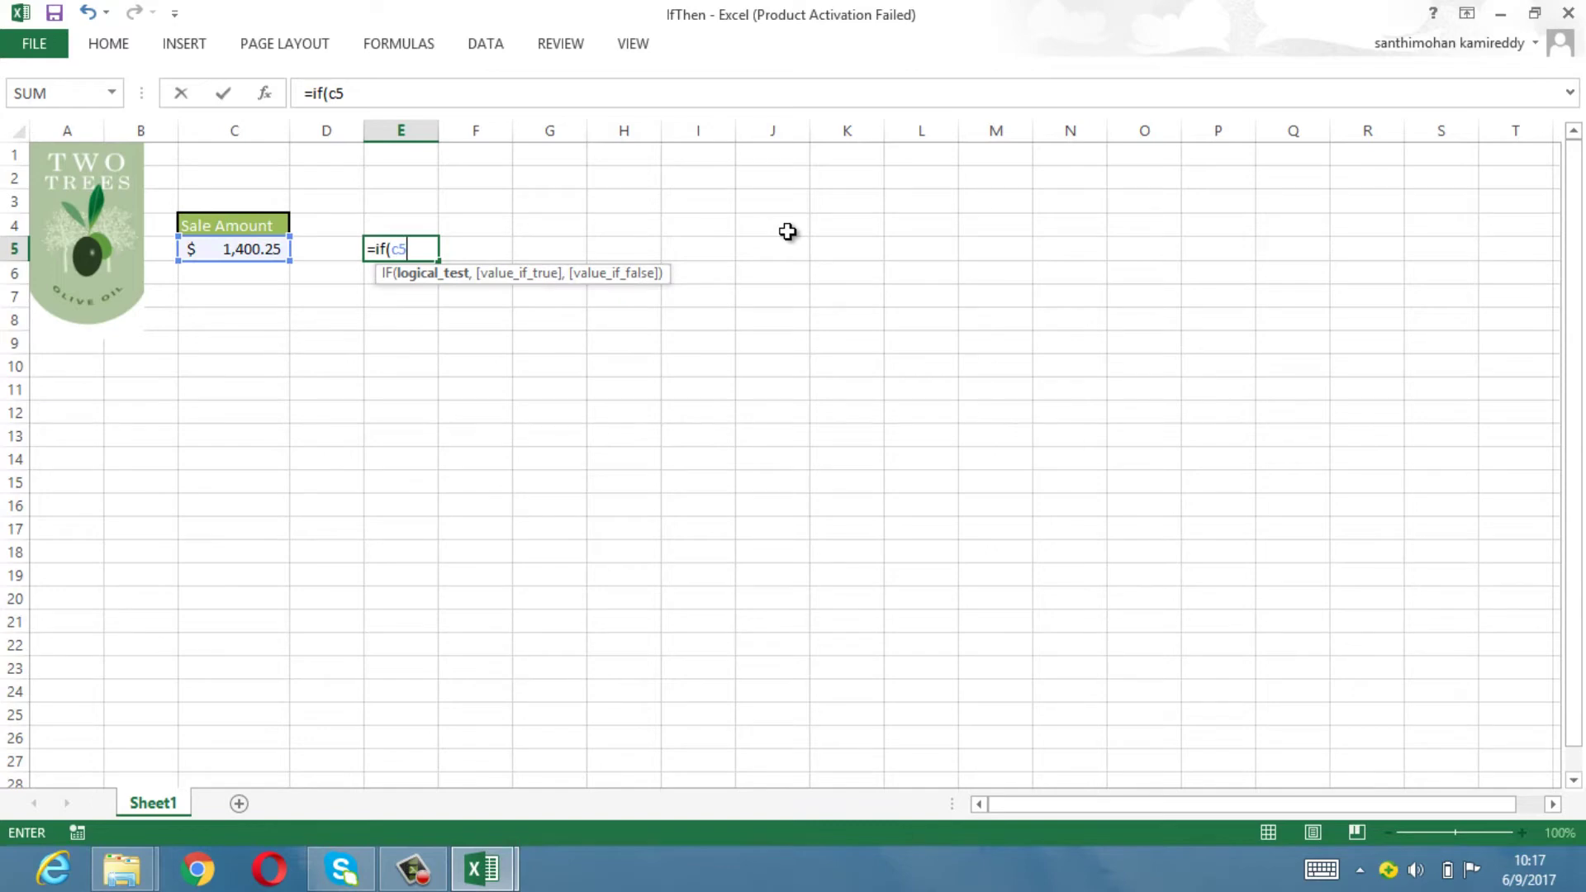
type(">")
type("14")
type("00")
type(",")
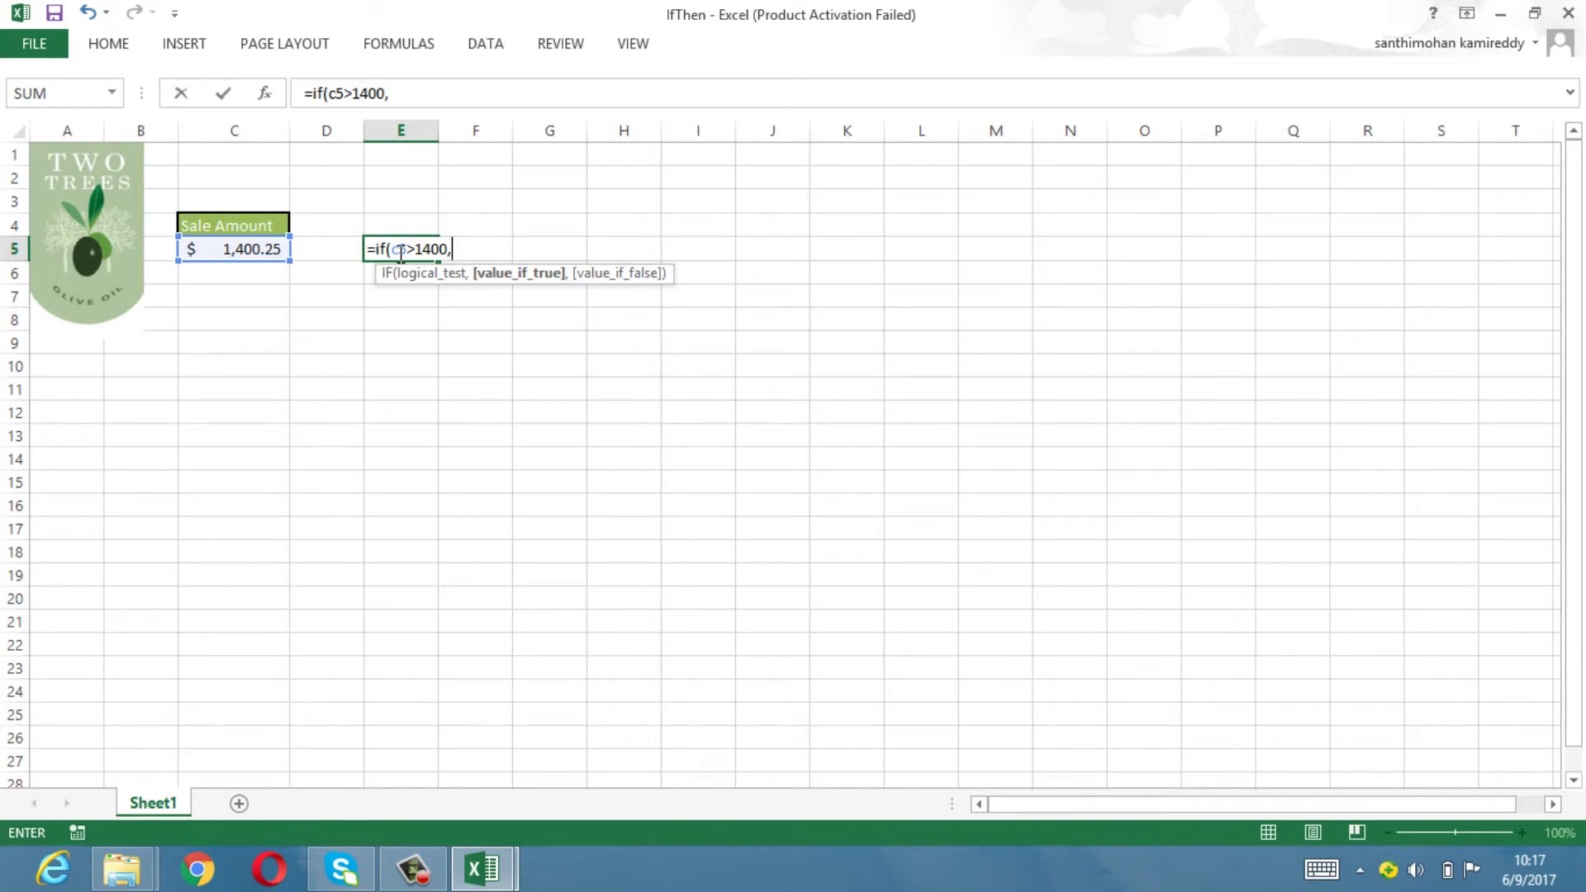
type("\"")
type("goo")
type("d\"")
type(",")
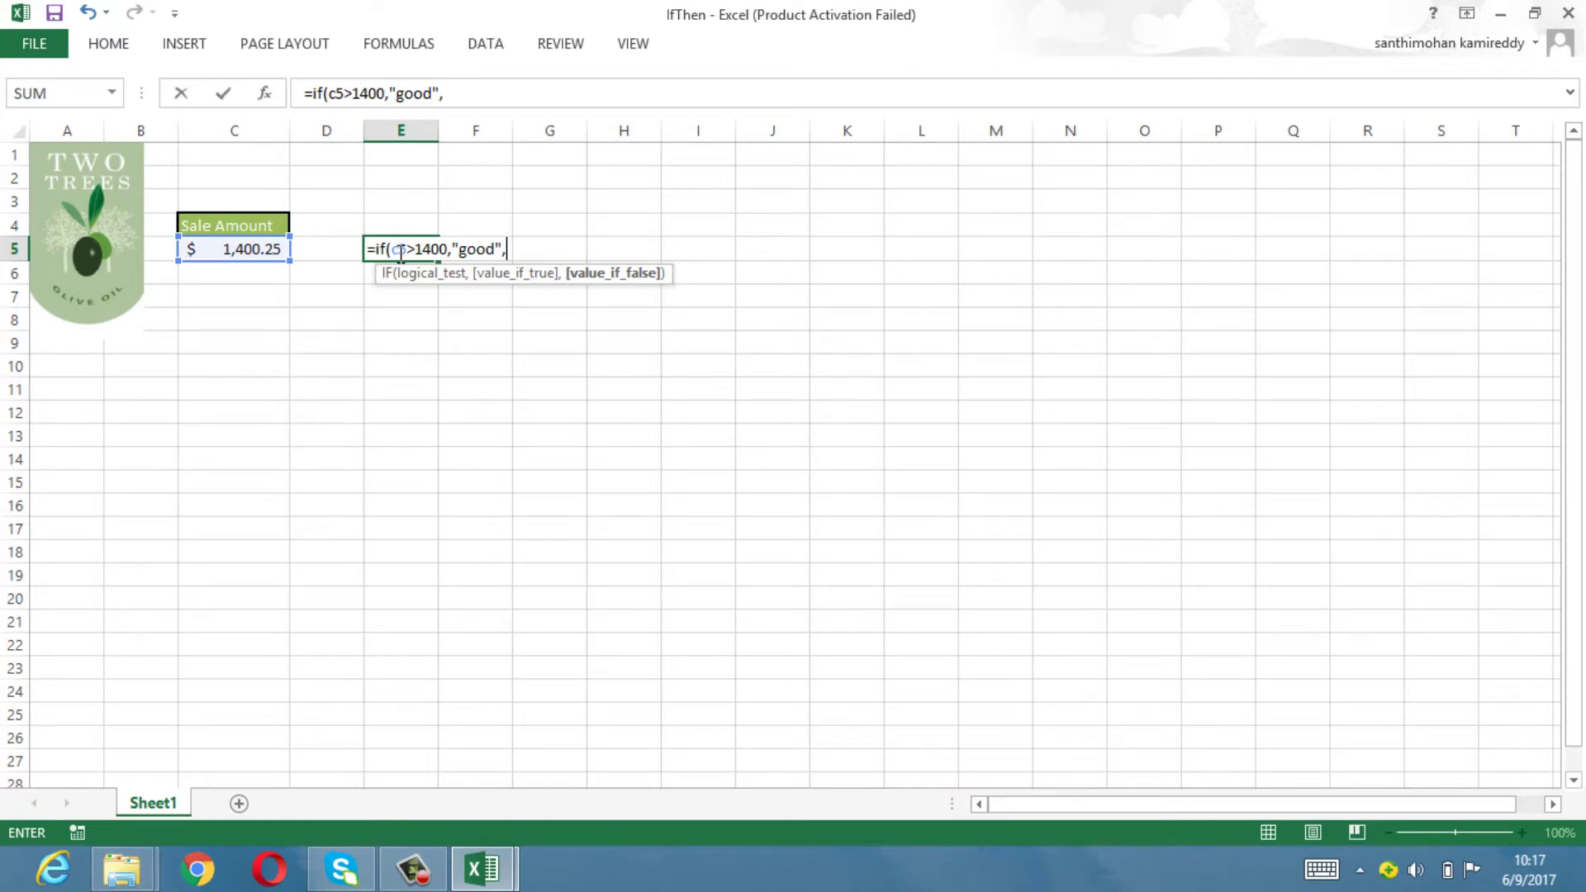
type("\"bad")
type("\")")
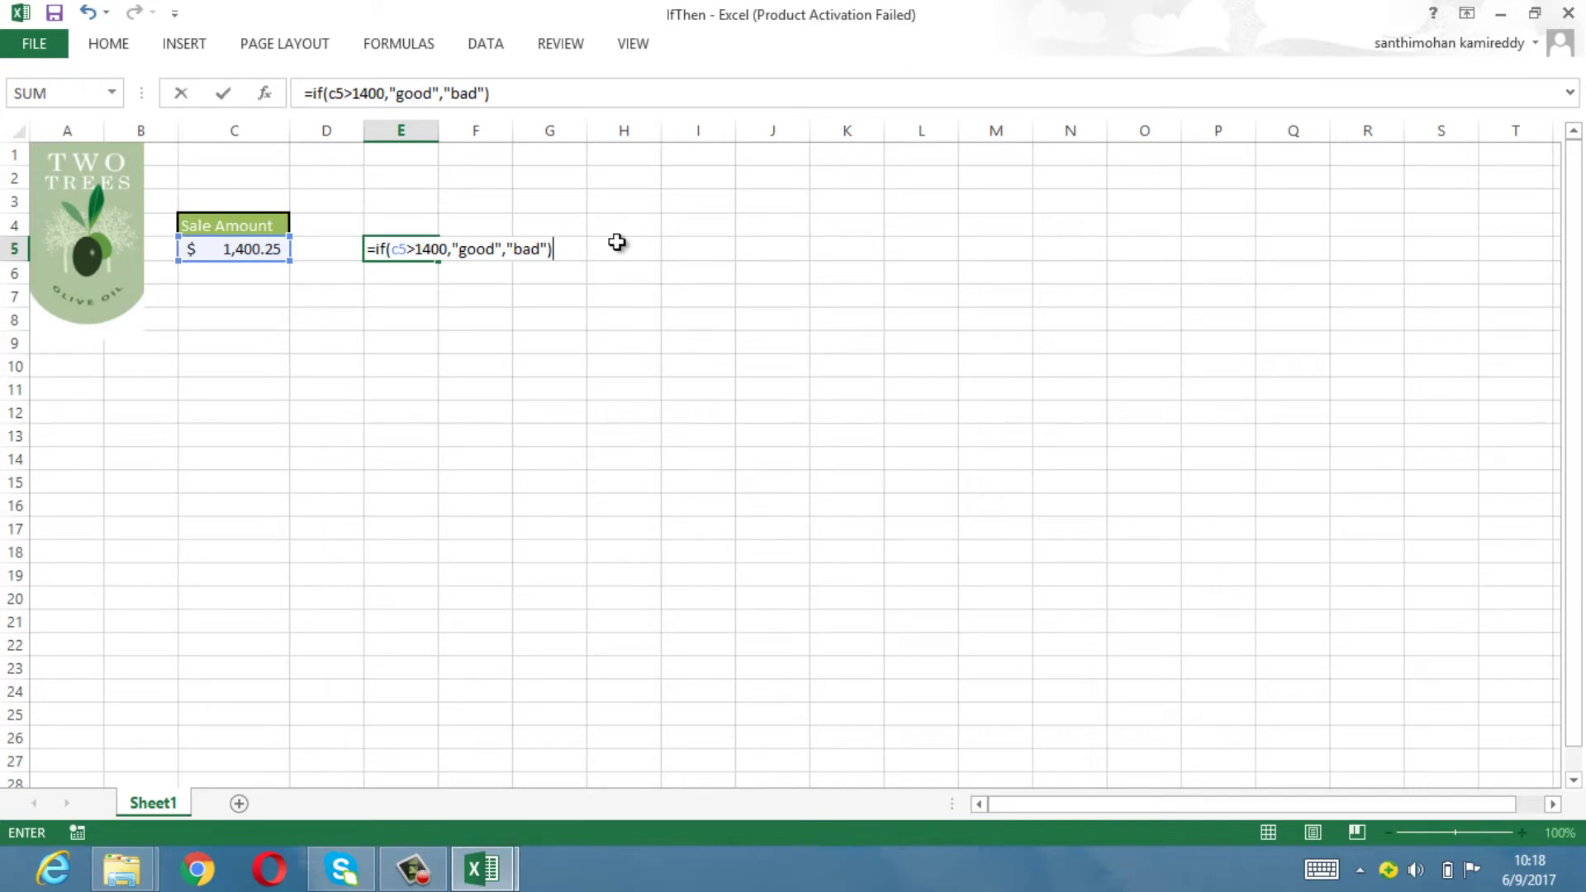
key("Return")
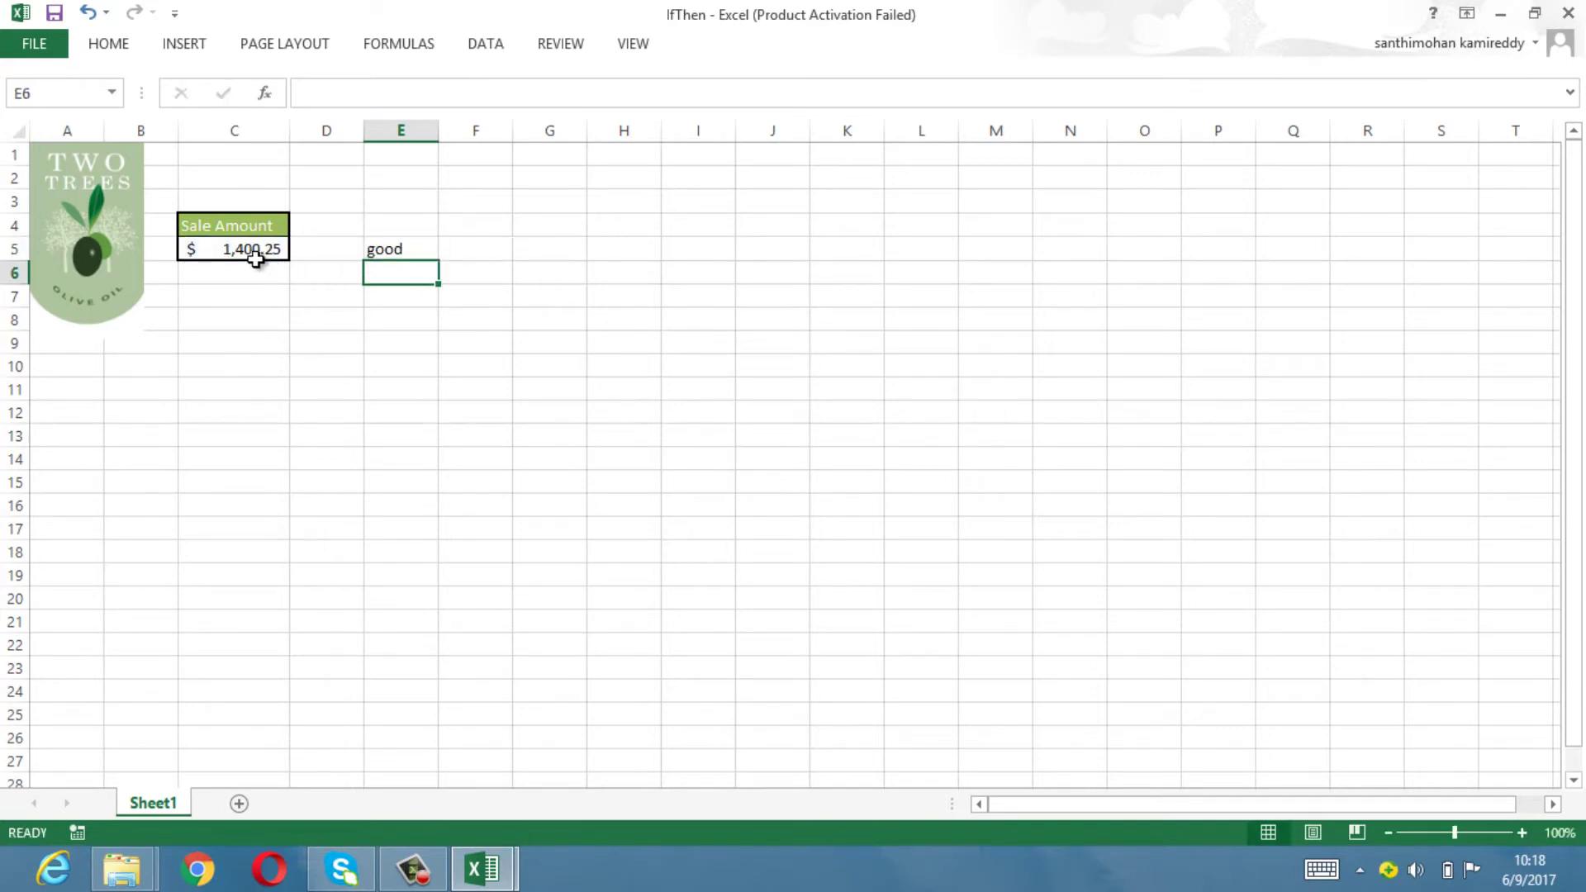
left_click(399, 248)
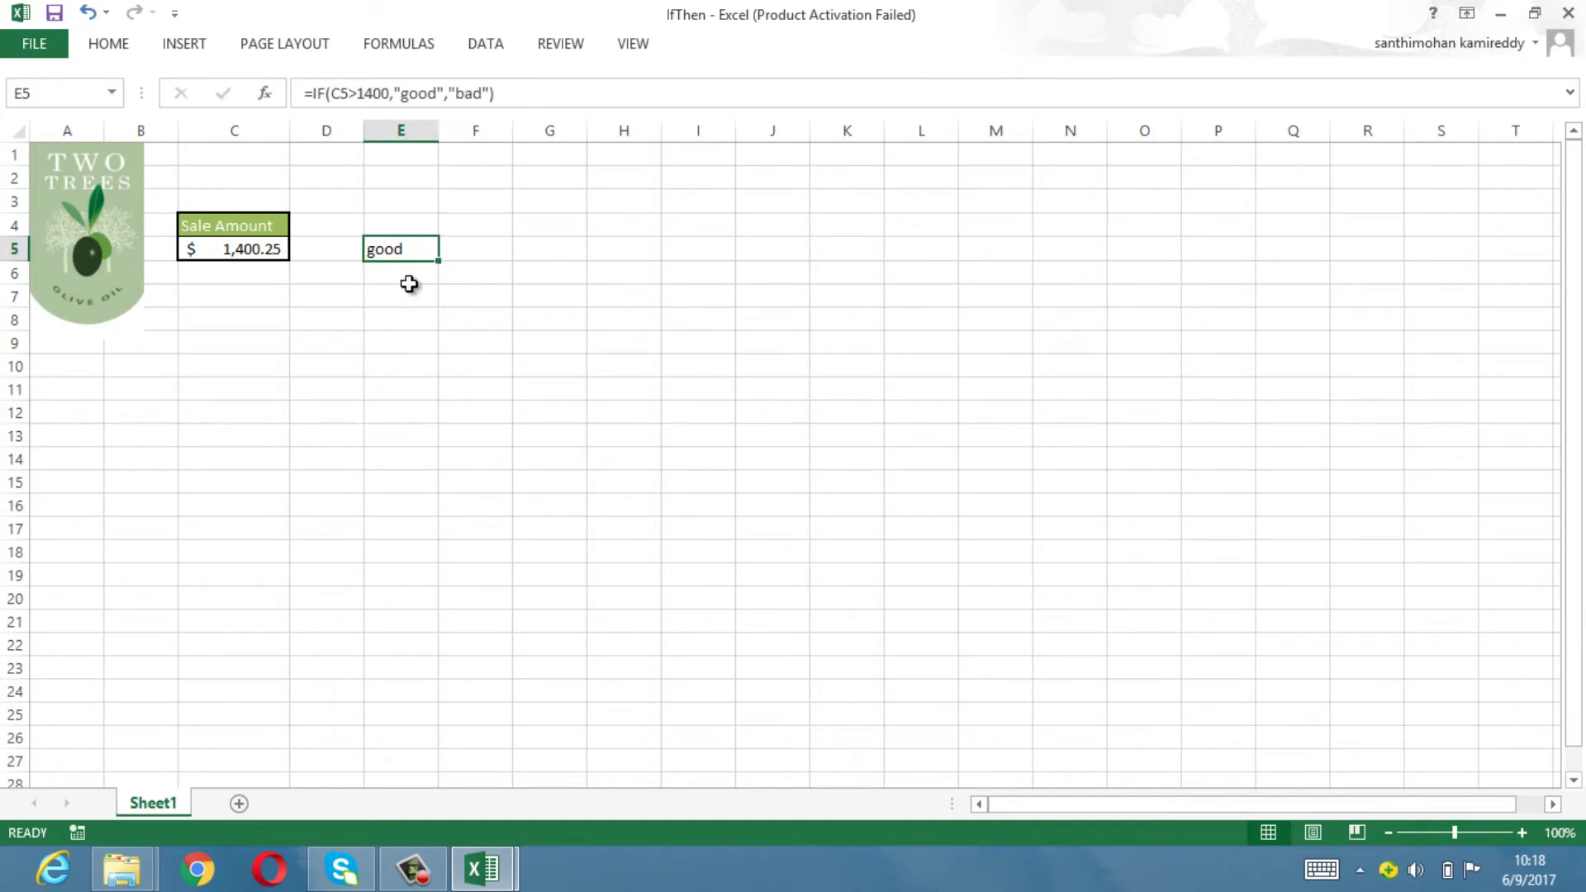
left_click(407, 284)
left_click(401, 250)
key("Delete")
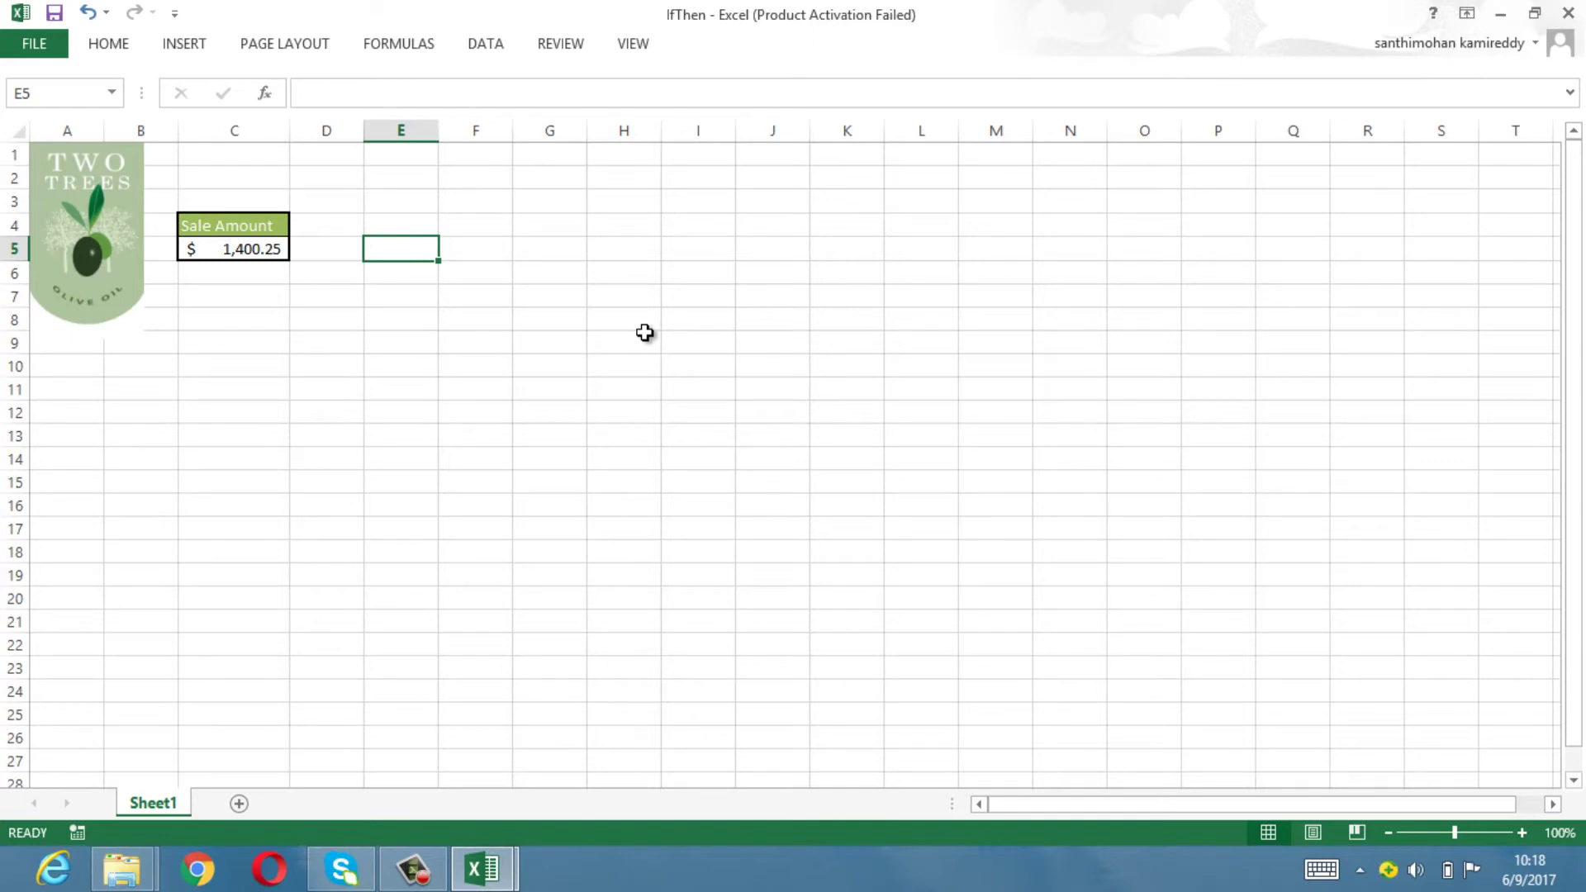
Step: Run CalculateCommission1 from the VBA editor to show the $84.02 commission message
key("alt+F11")
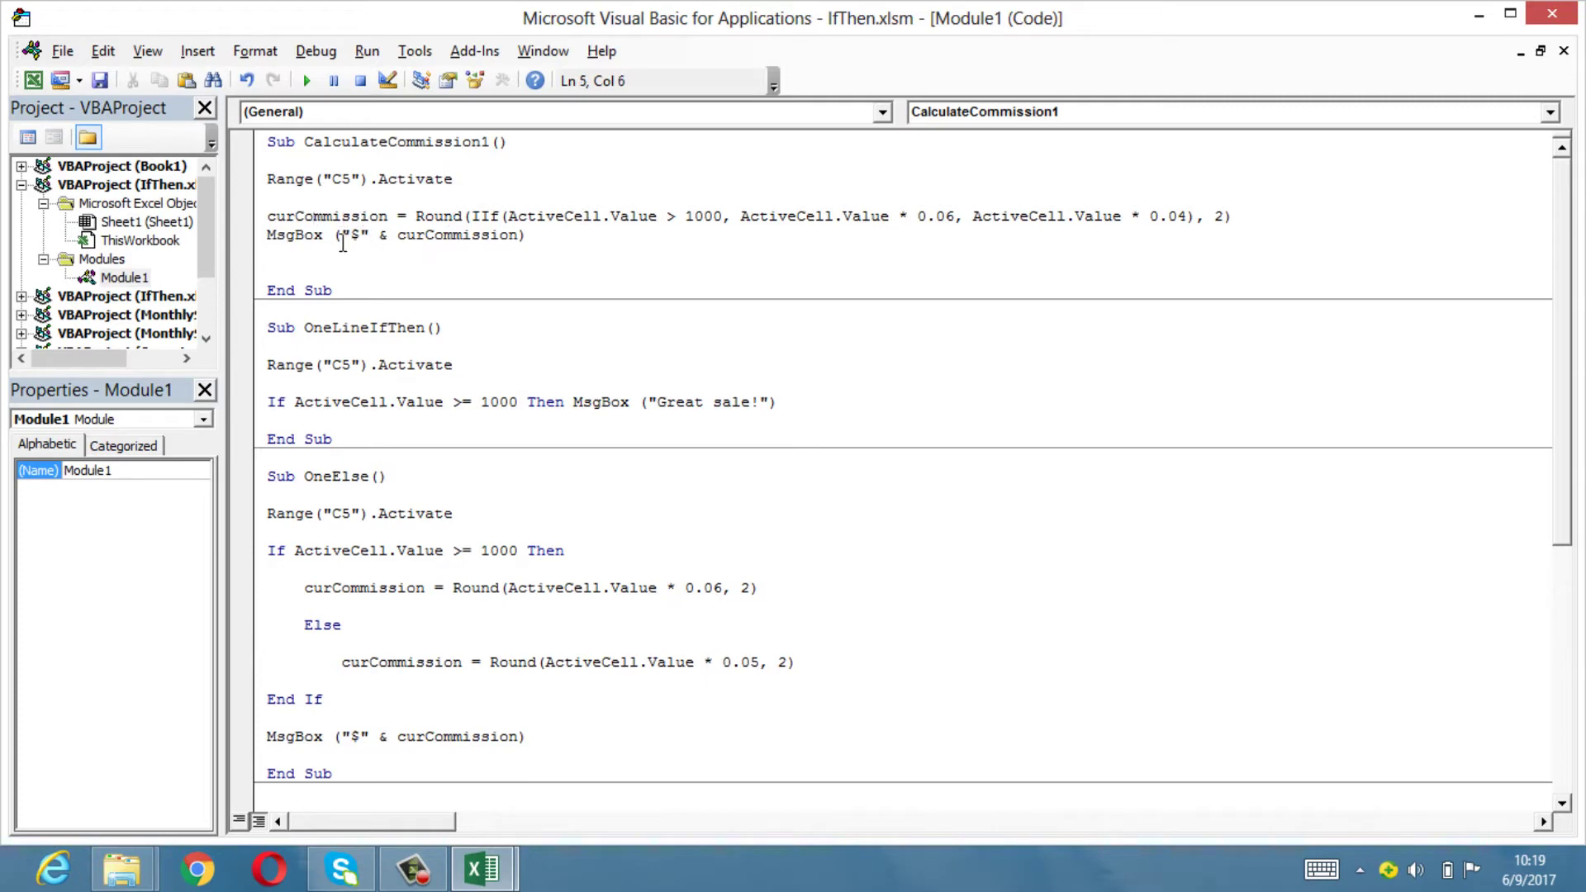
left_click(539, 236)
key("F5")
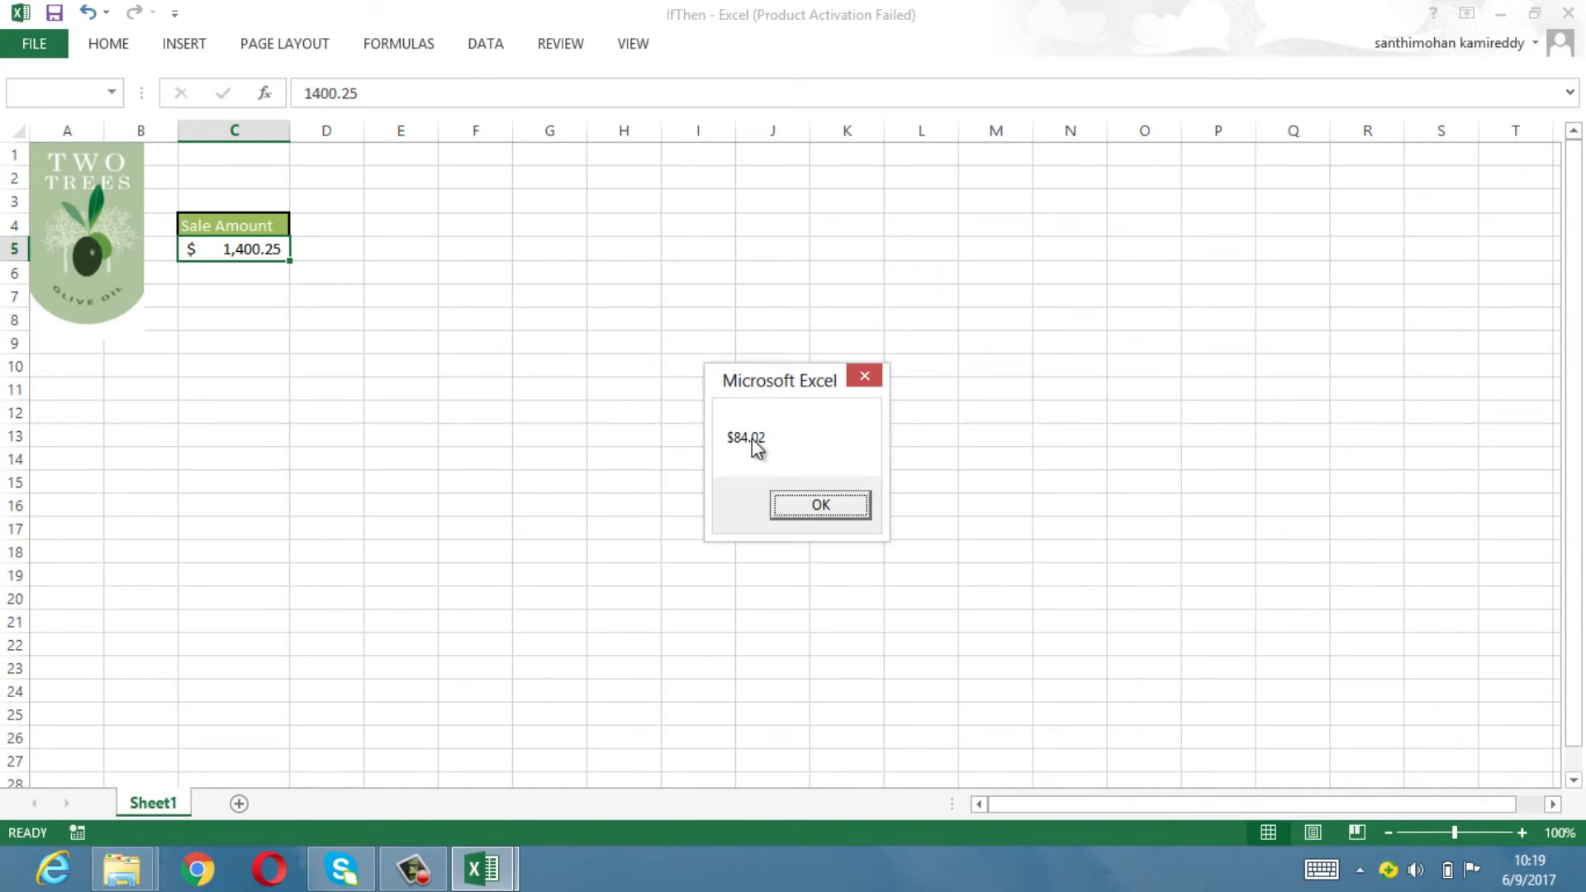
Step: Keep OneLineIfThen's If...Then MsgBox on one line and add a blank line after it
left_click(819, 504)
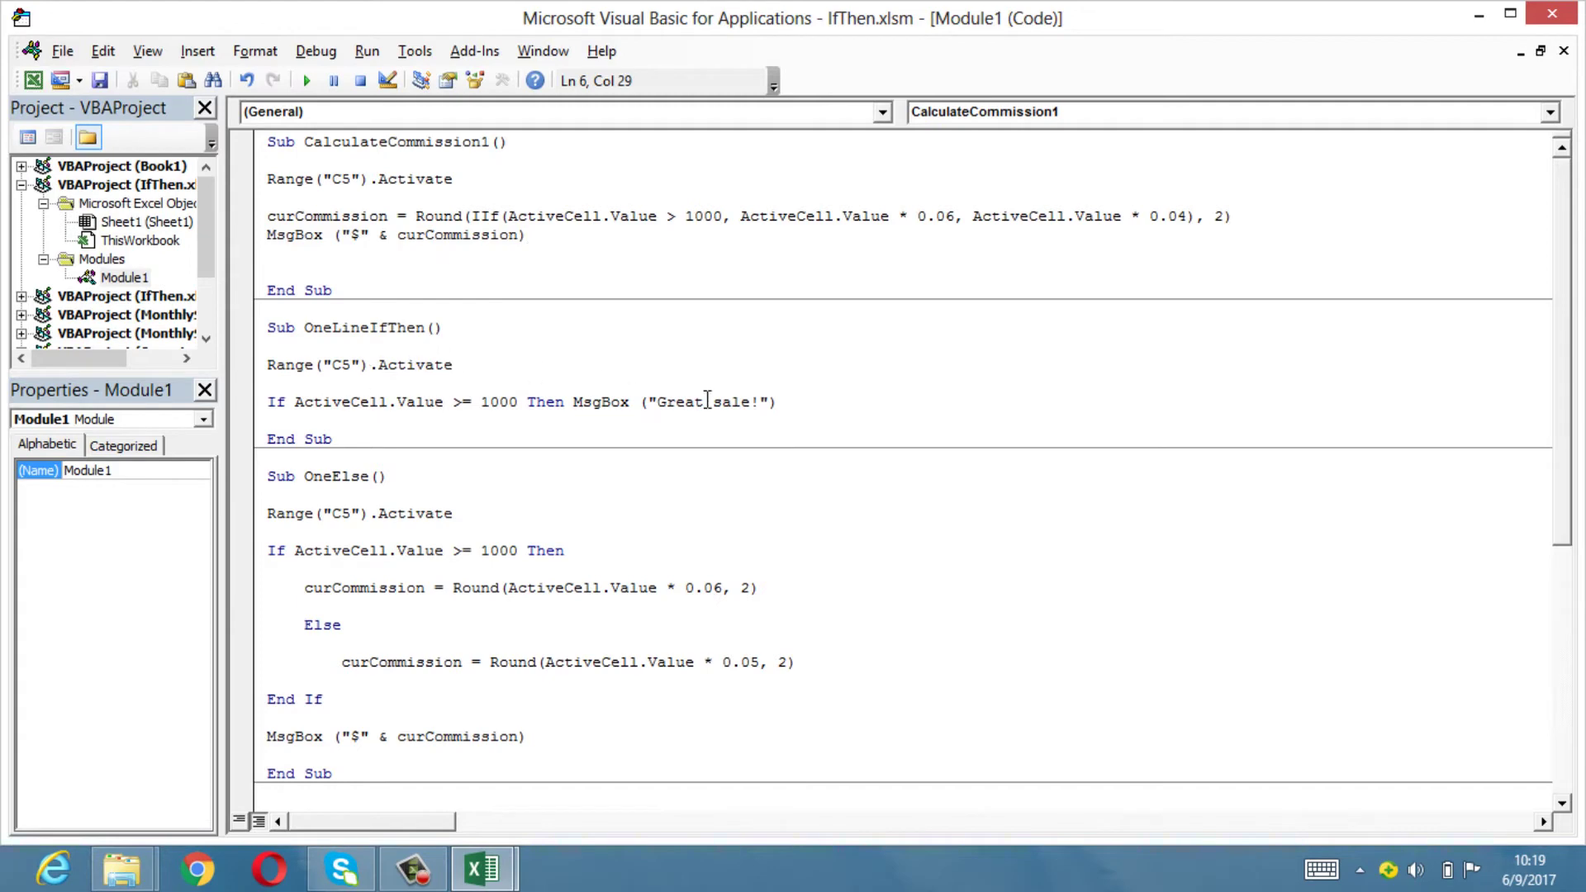
left_click(792, 400)
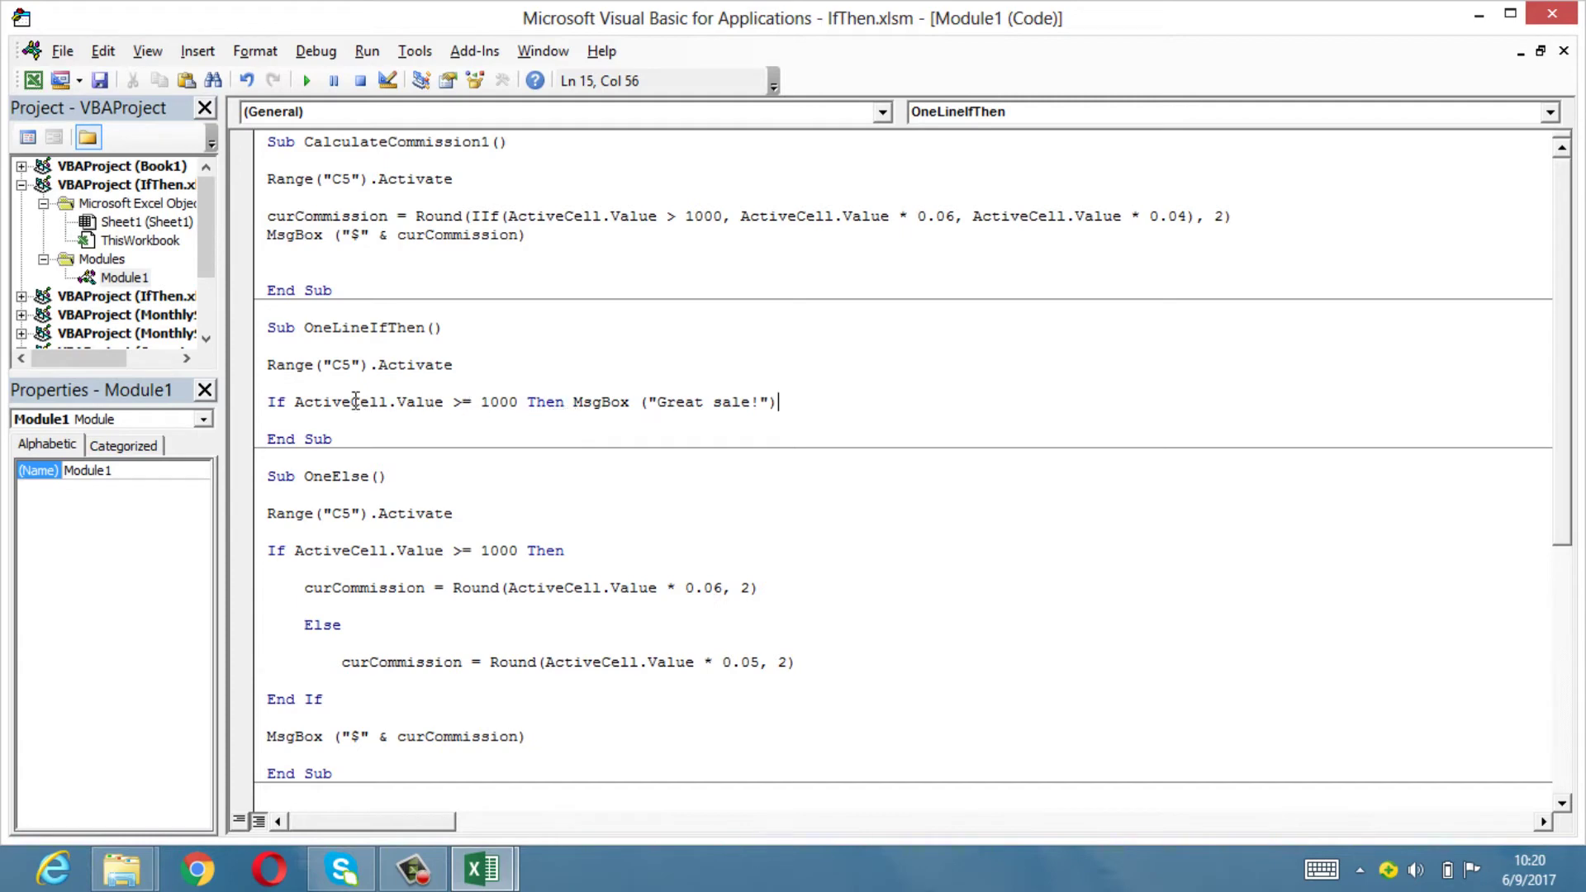
left_click_drag(295, 402, 509, 403)
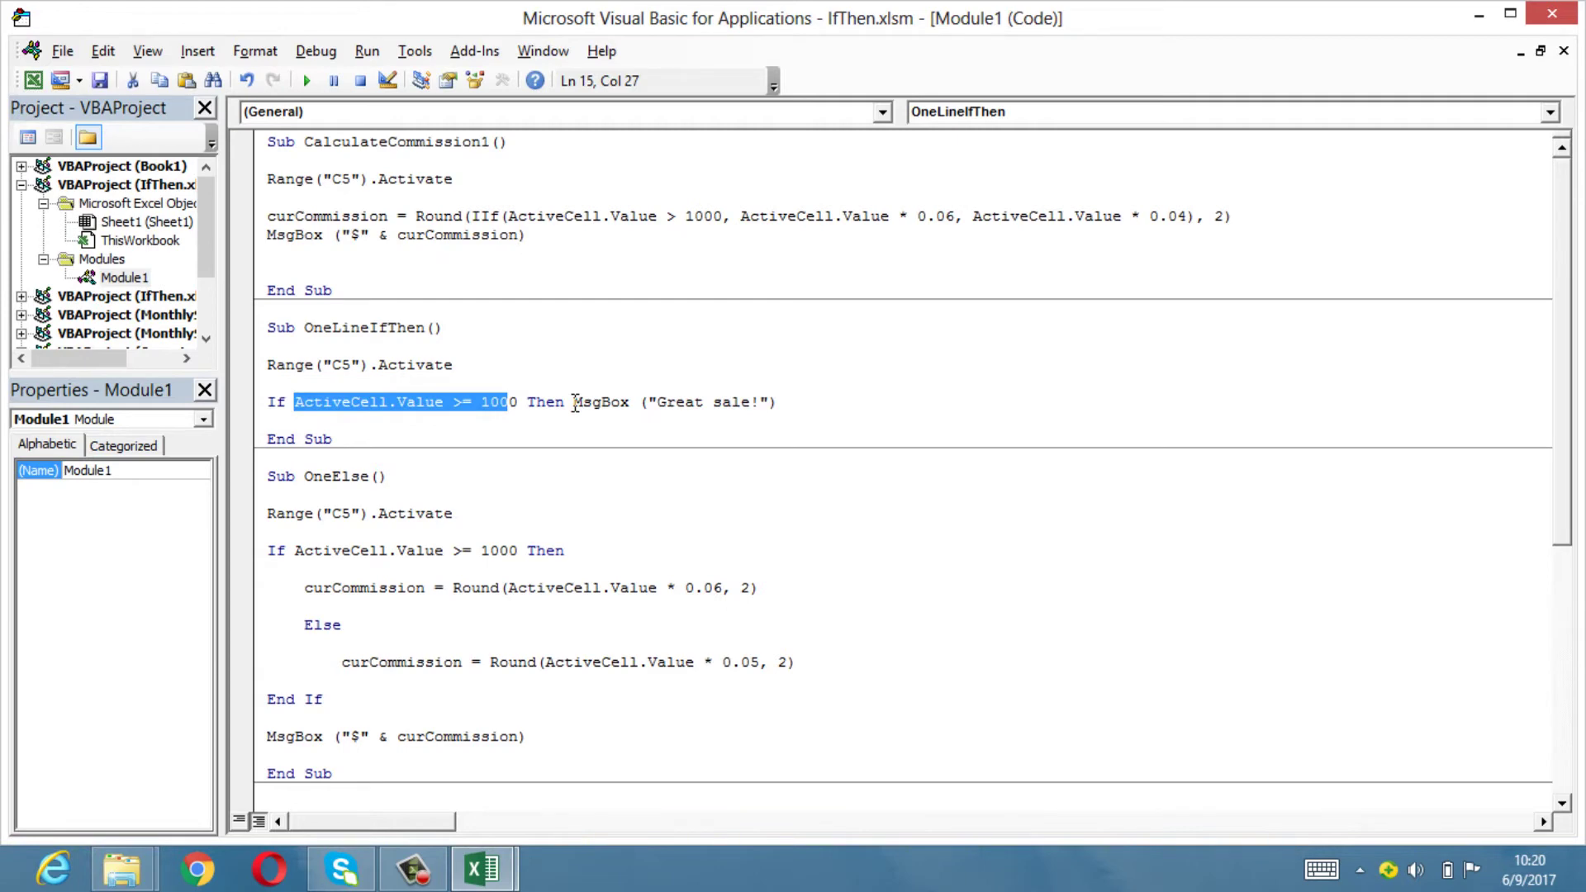
left_click(575, 403)
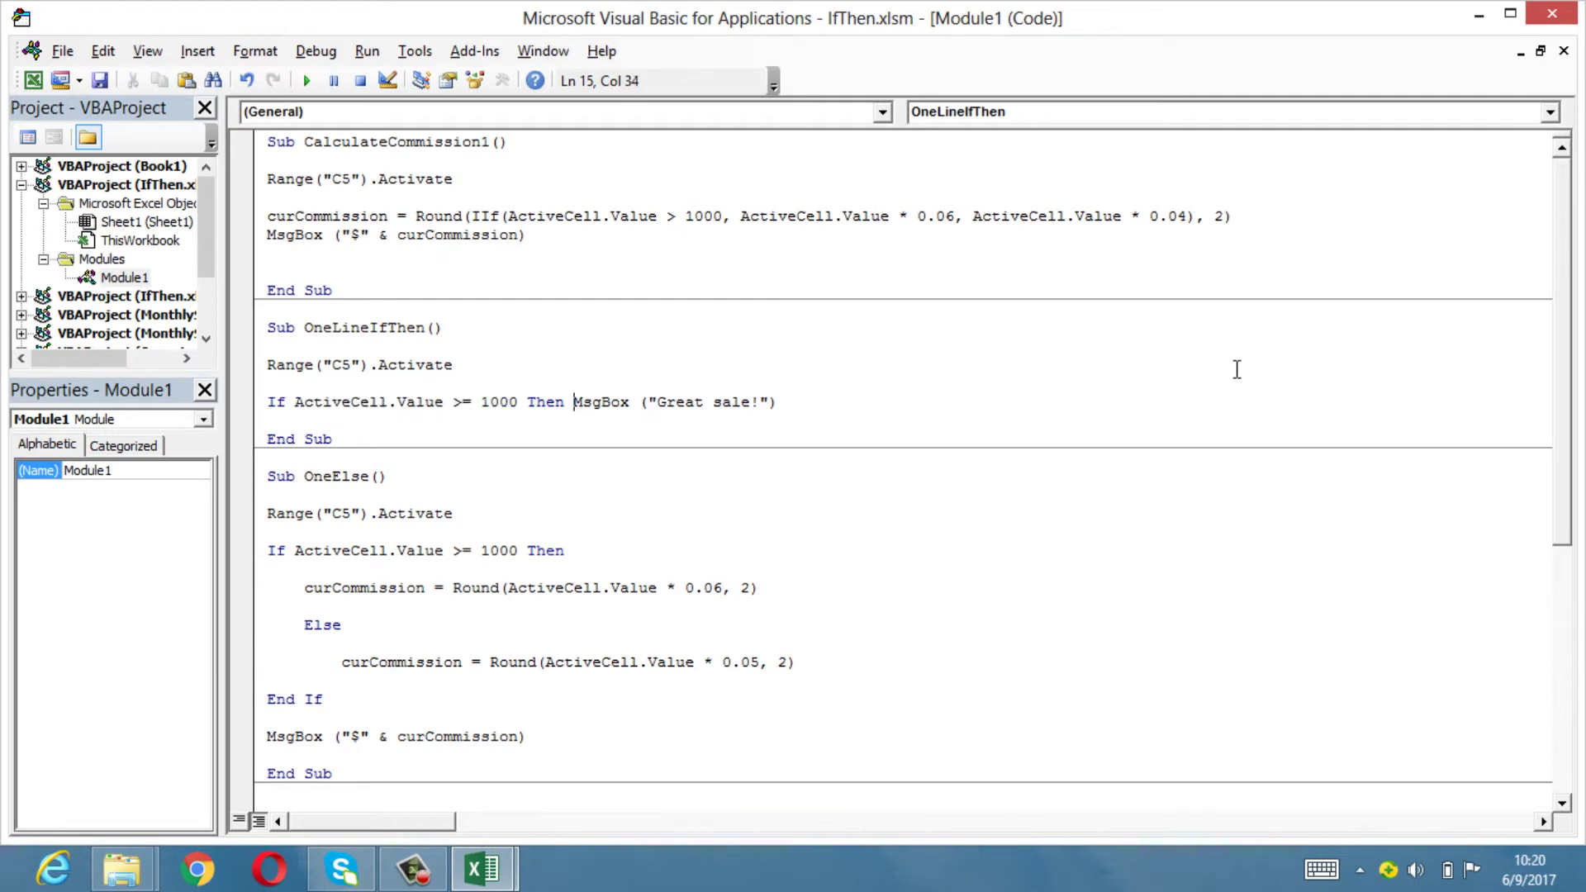
key("Return")
left_click(458, 442)
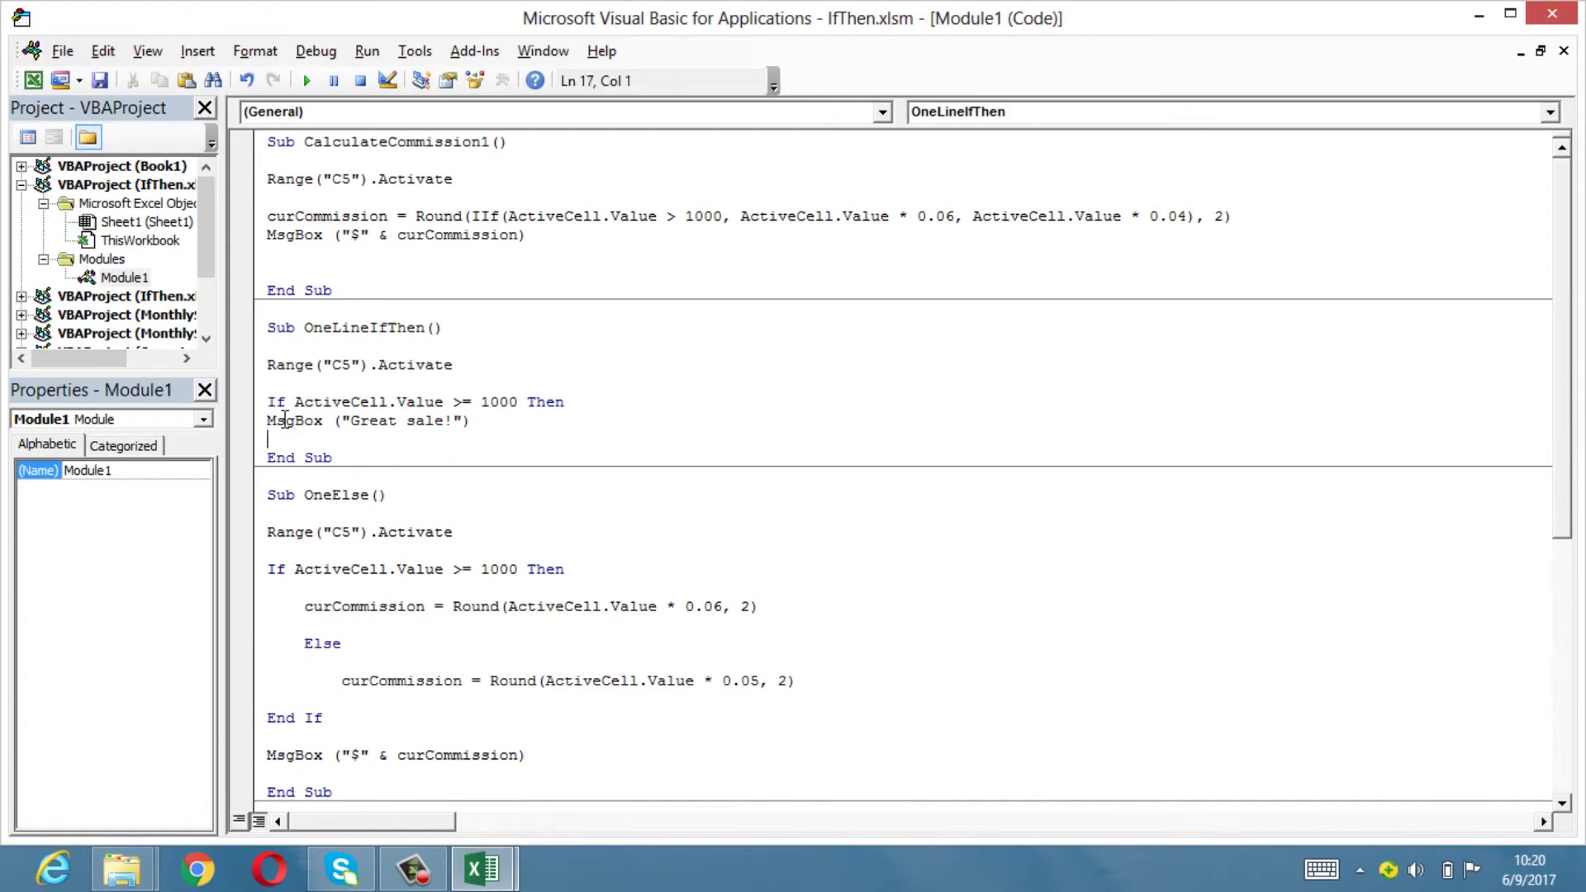
left_click(260, 421)
left_click(267, 421)
key("BackSpace")
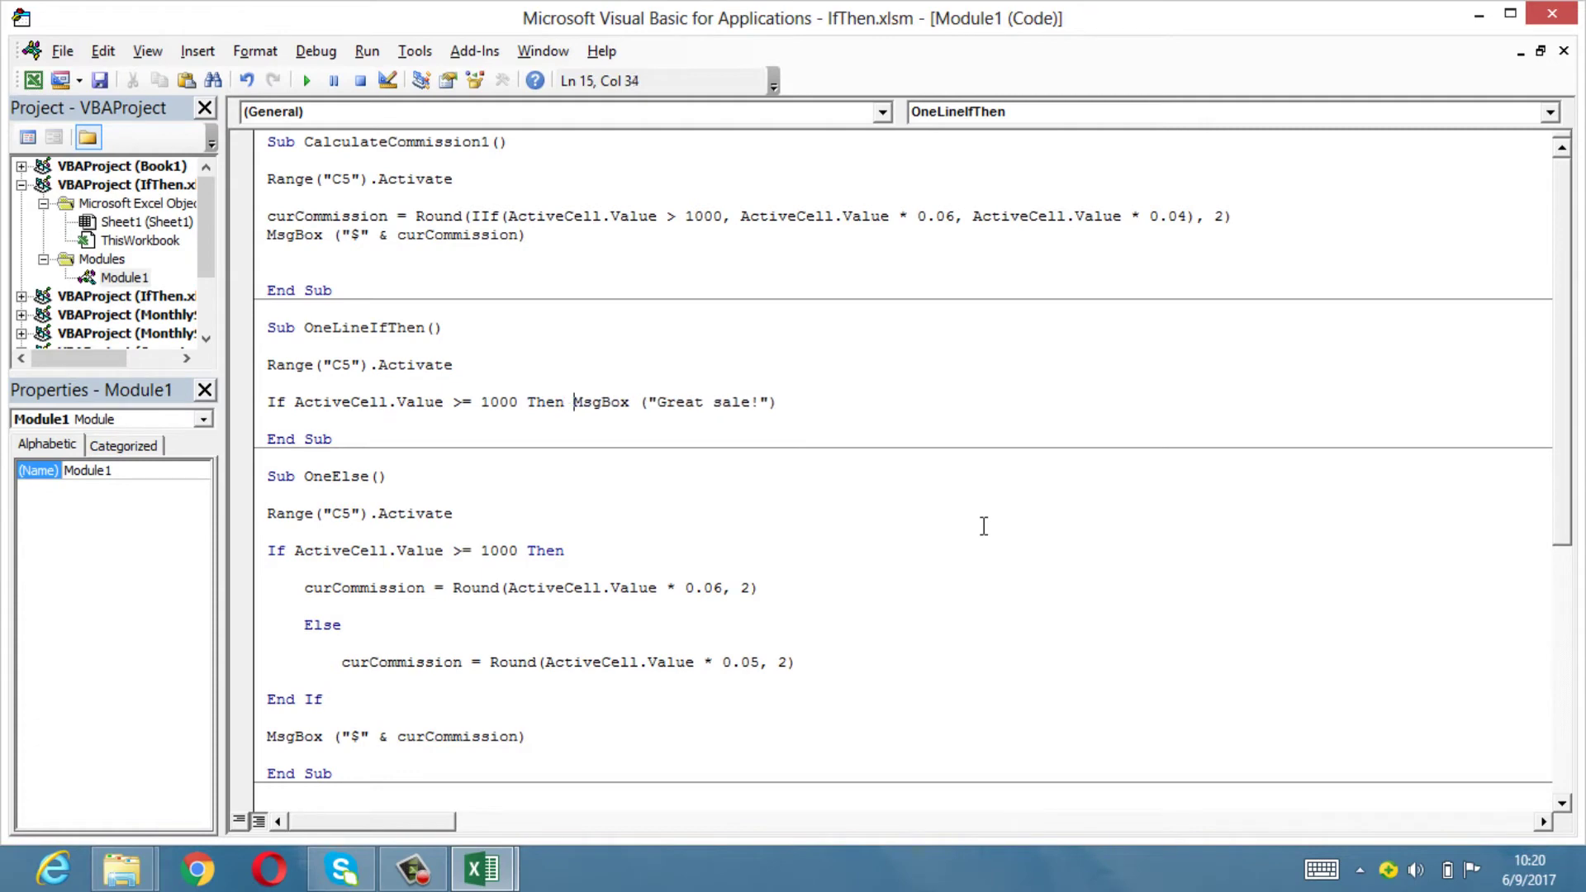
key("End")
key("Return")
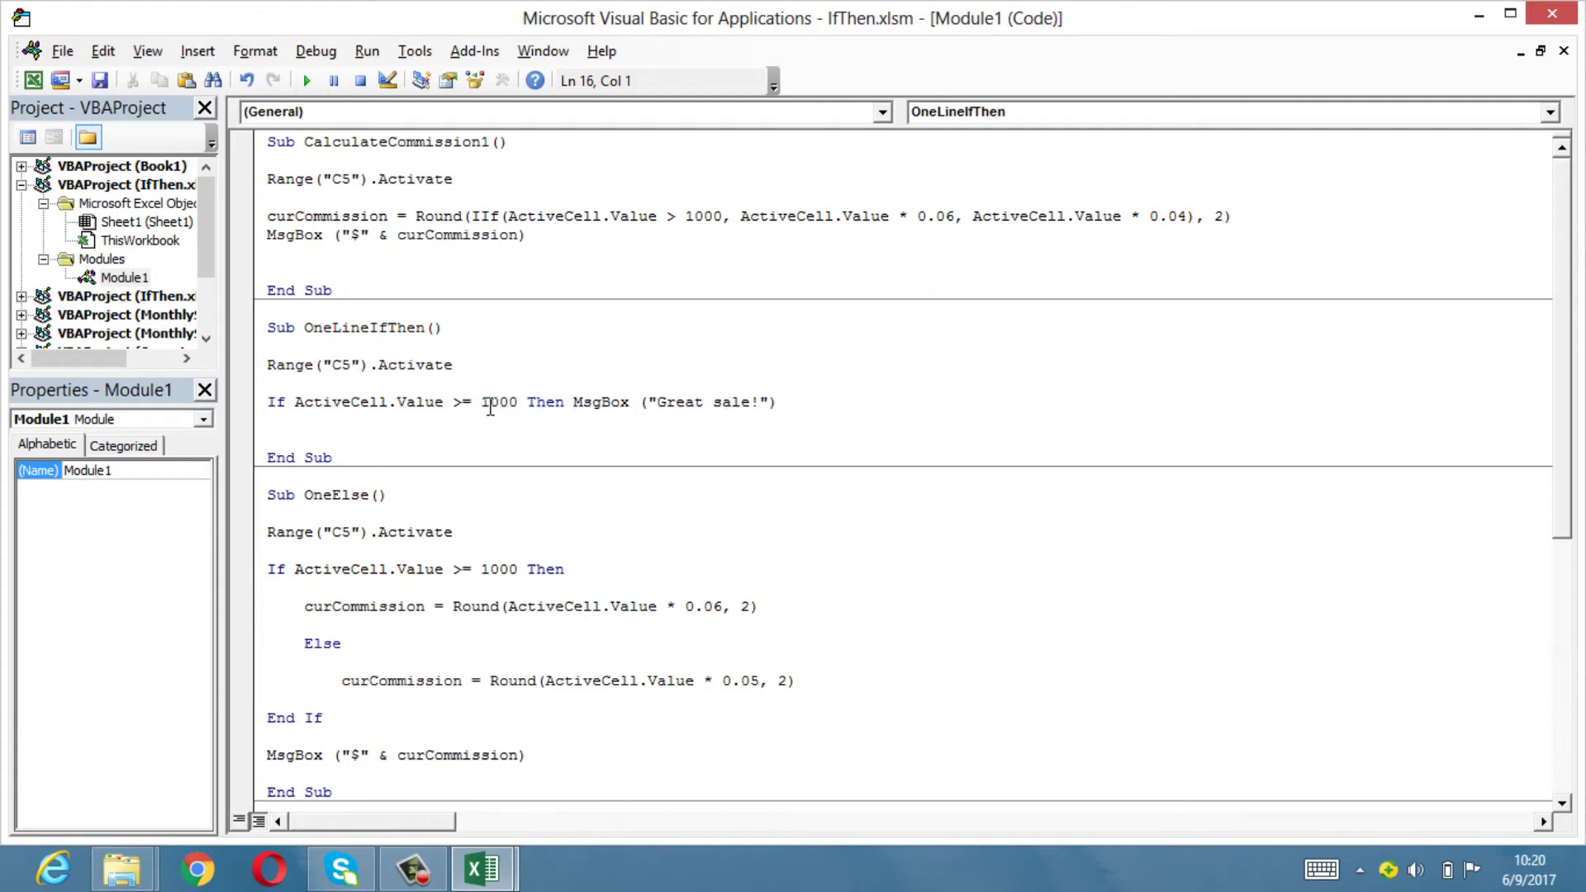
Step: Run OneLineIfThen to show 'Great sale!' for the $1,400.25 sale, then dismiss it
left_click_drag(453, 402, 517, 399)
double_click(542, 402)
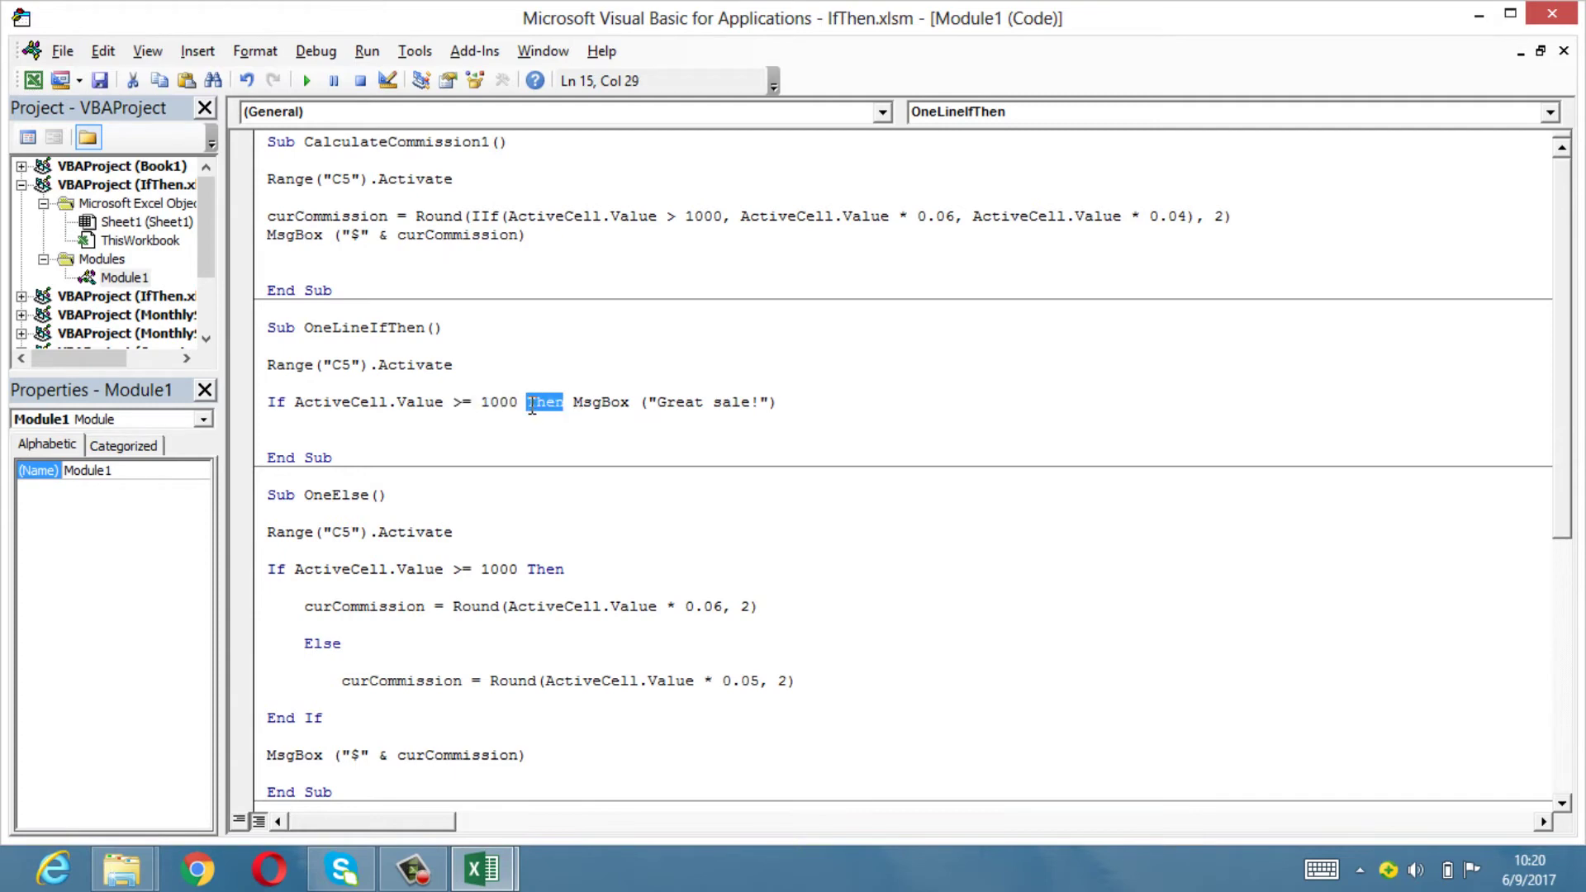
double_click(279, 403)
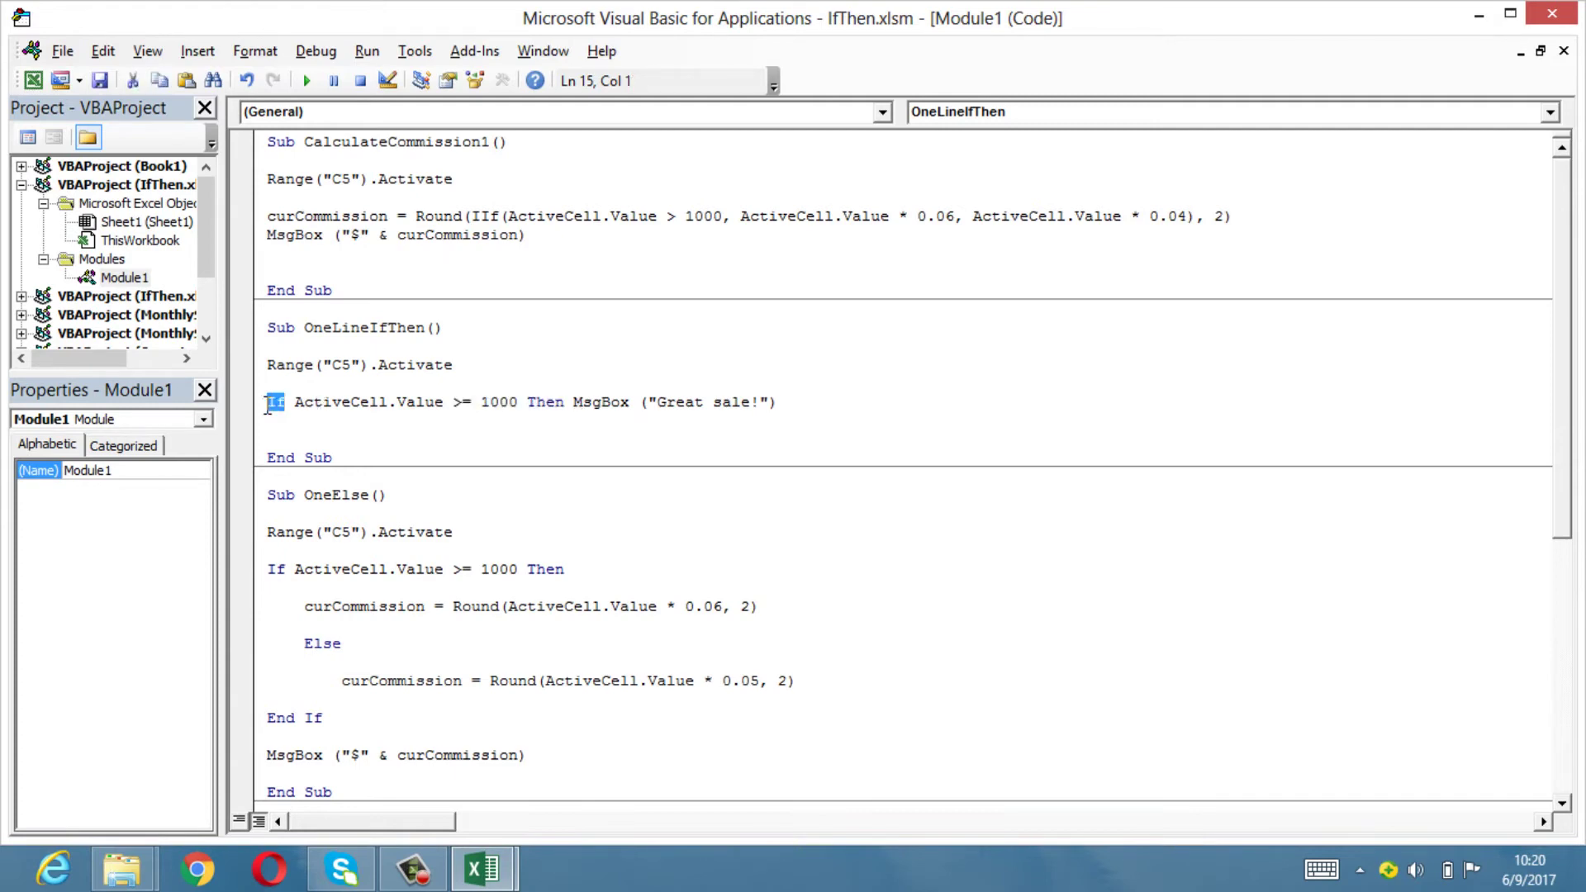
left_click(567, 403)
key("F5")
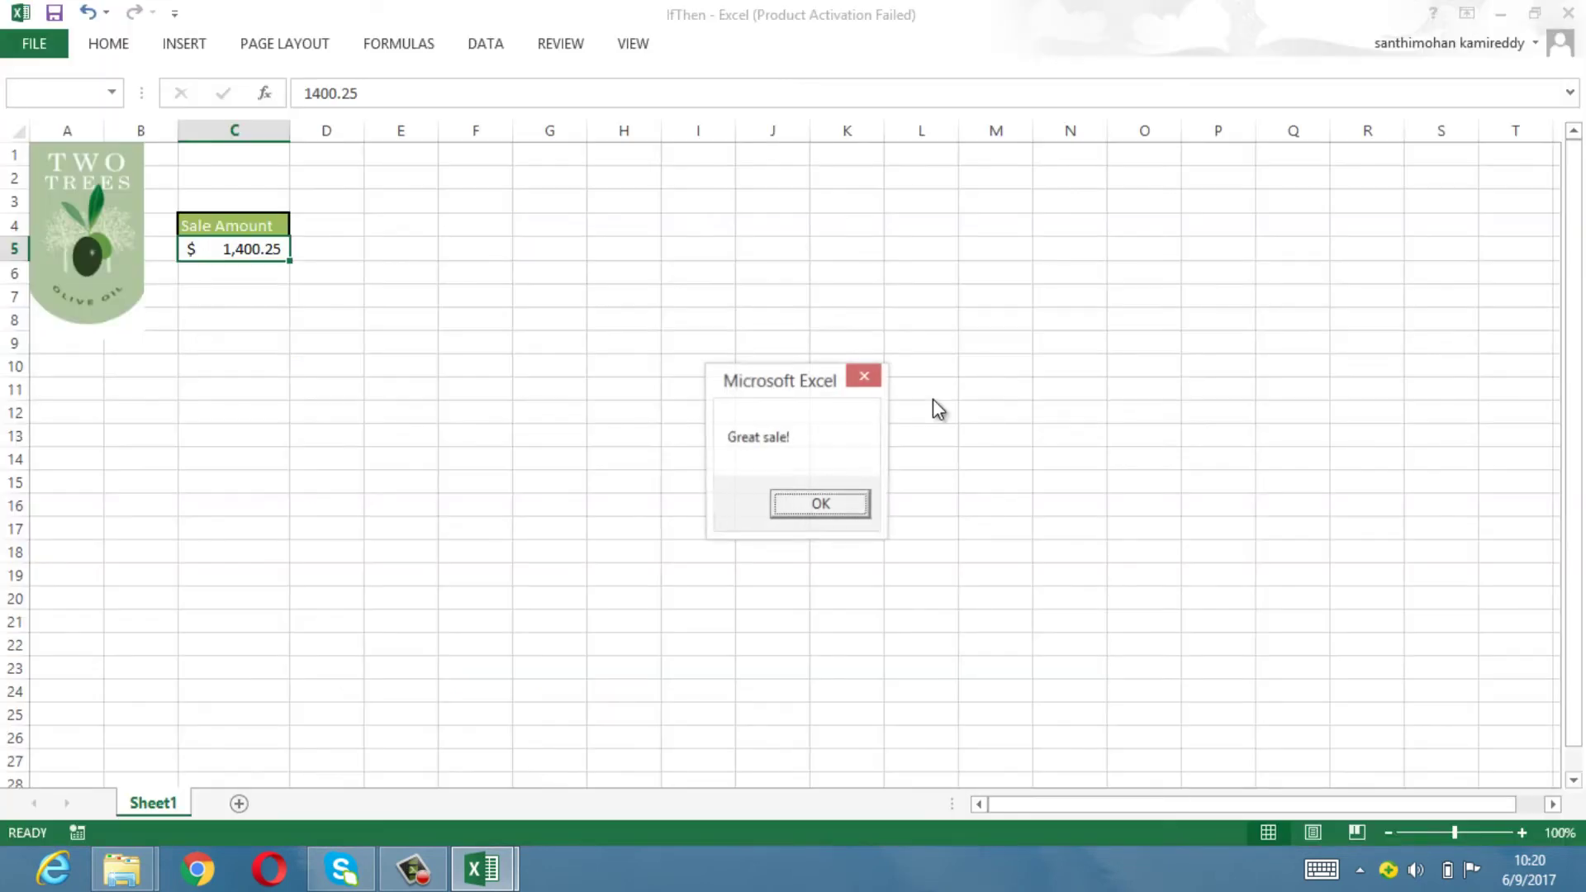
left_click(821, 504)
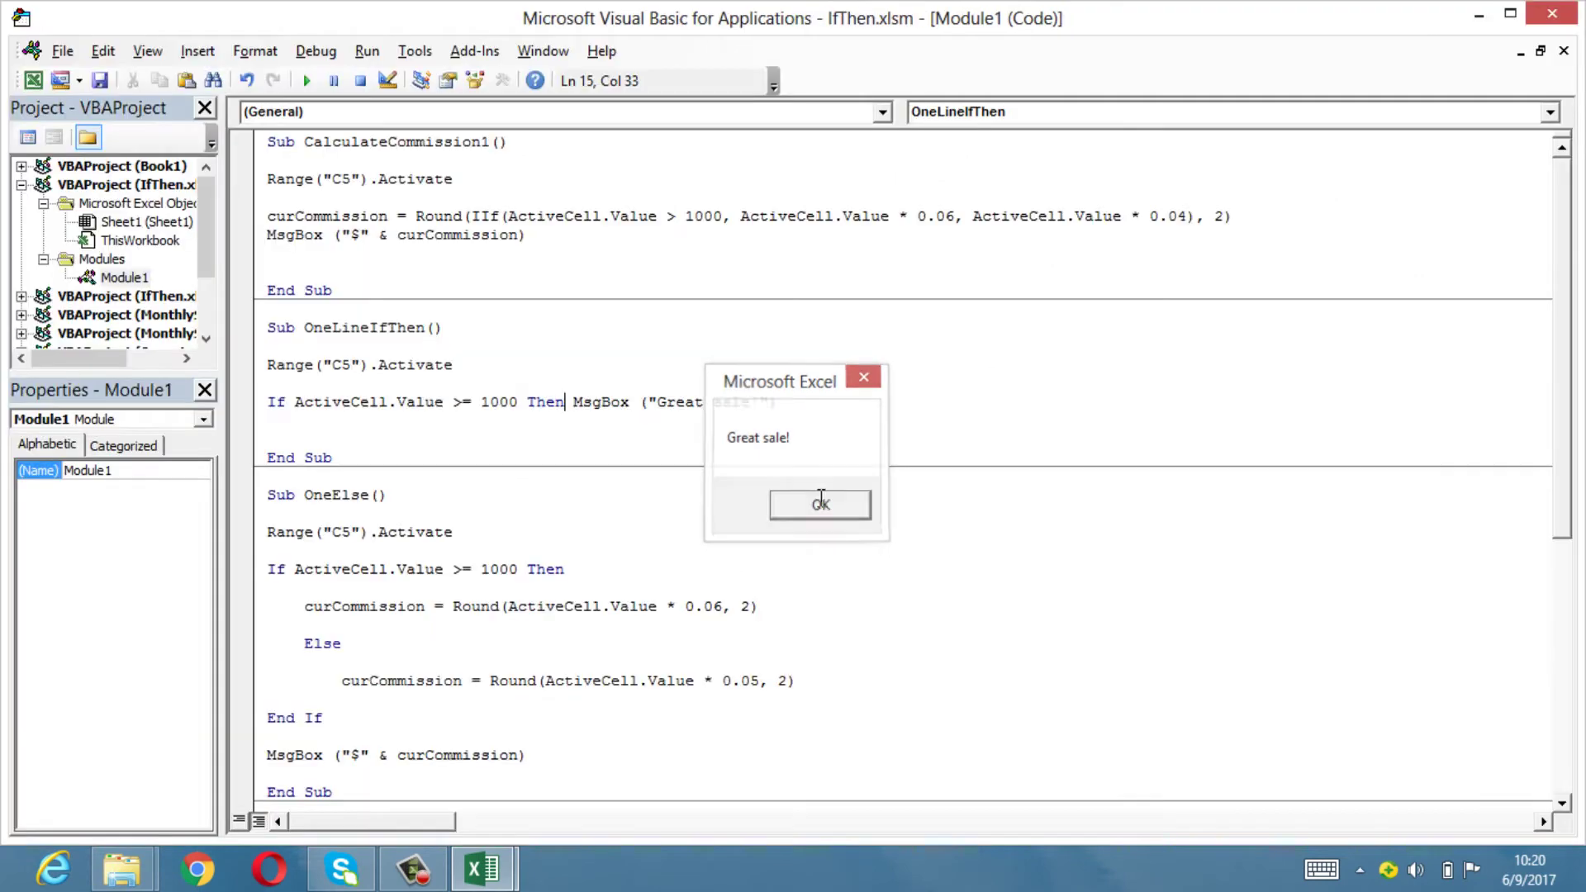
Step: Try 5000 and then 2000 as the OneLineIfThen sale threshold
left_click(490, 402)
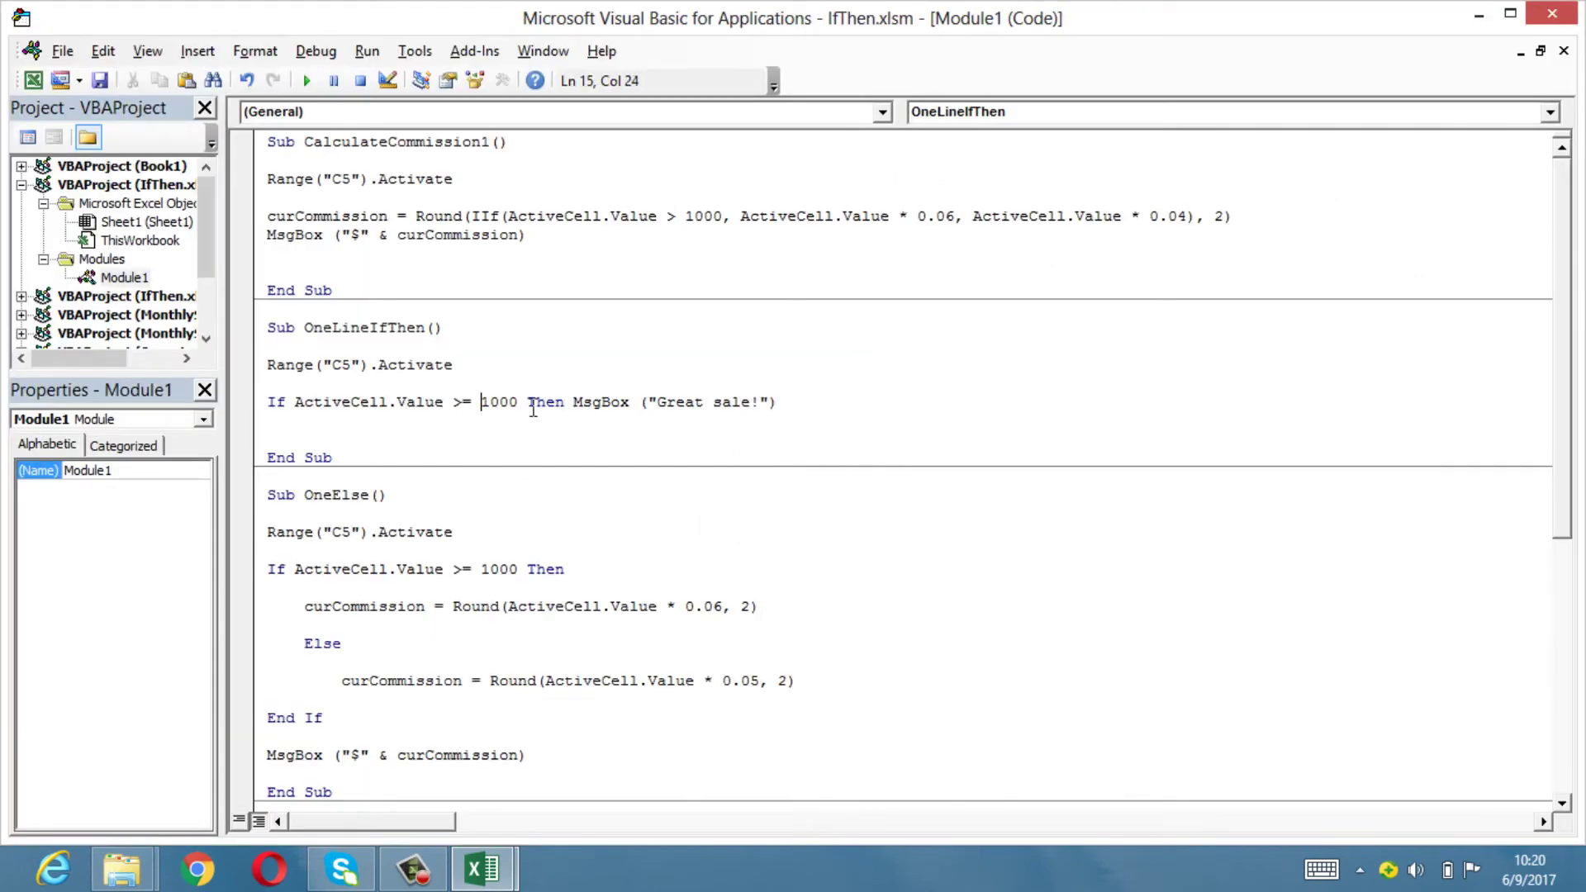
key("Delete")
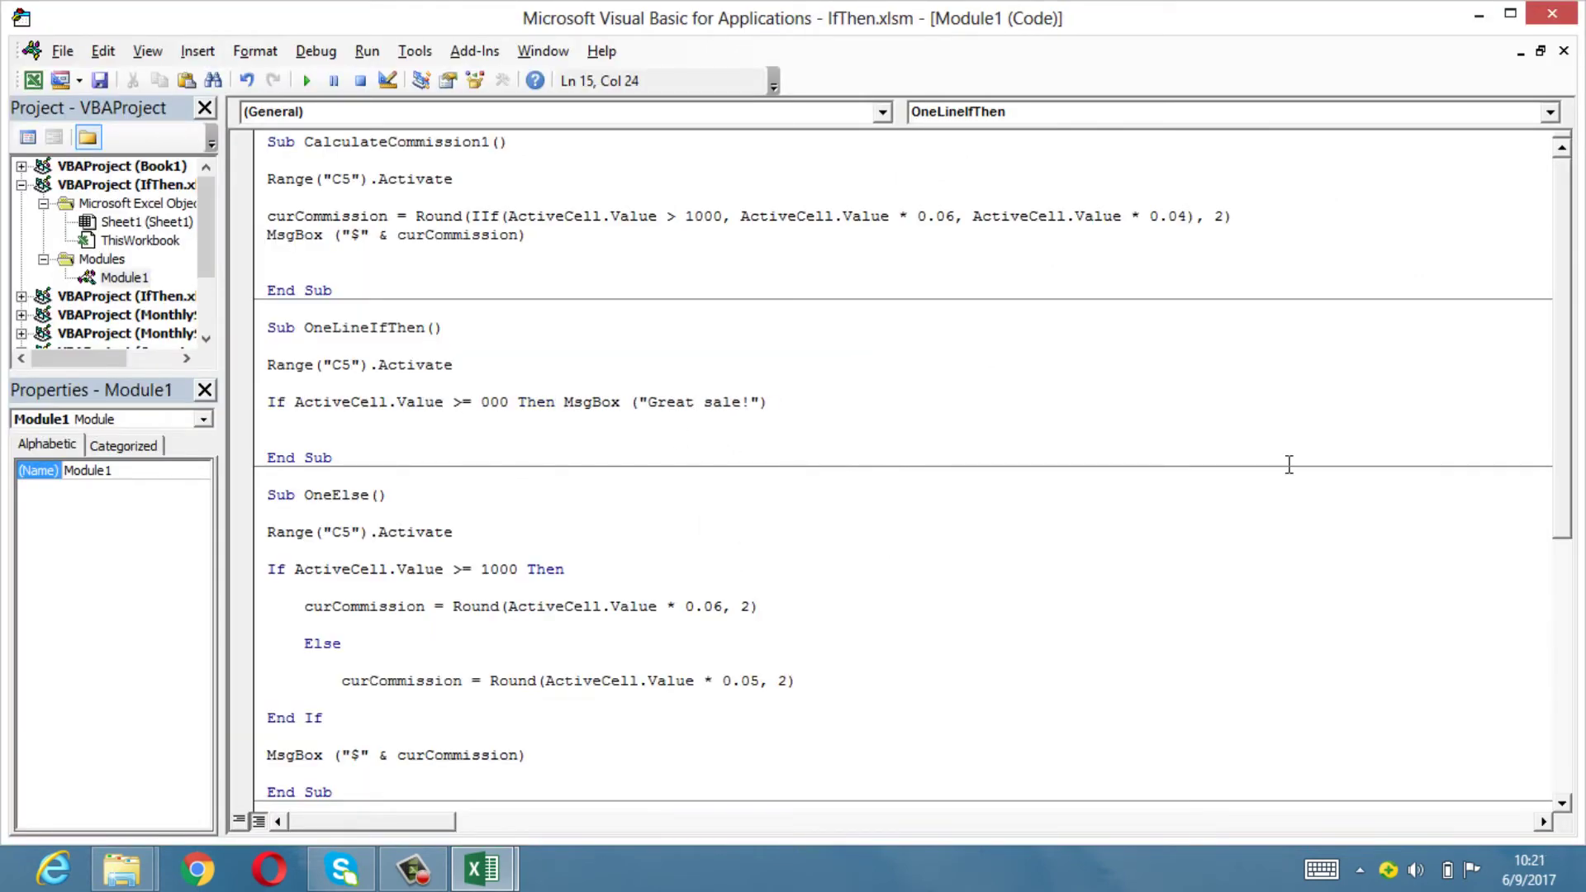
type("5")
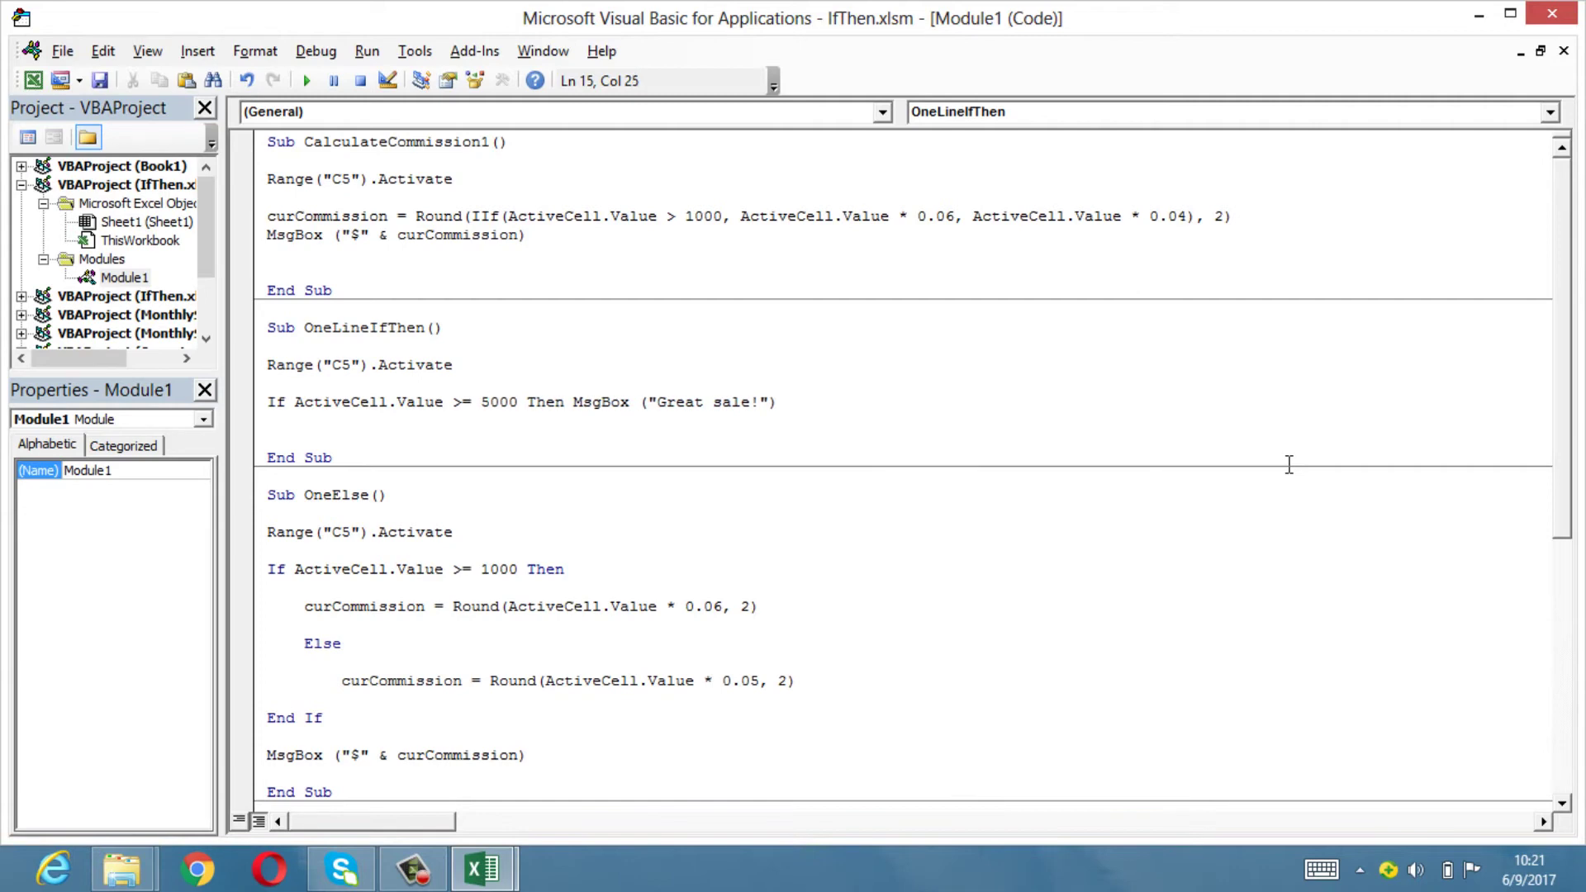
key("Down")
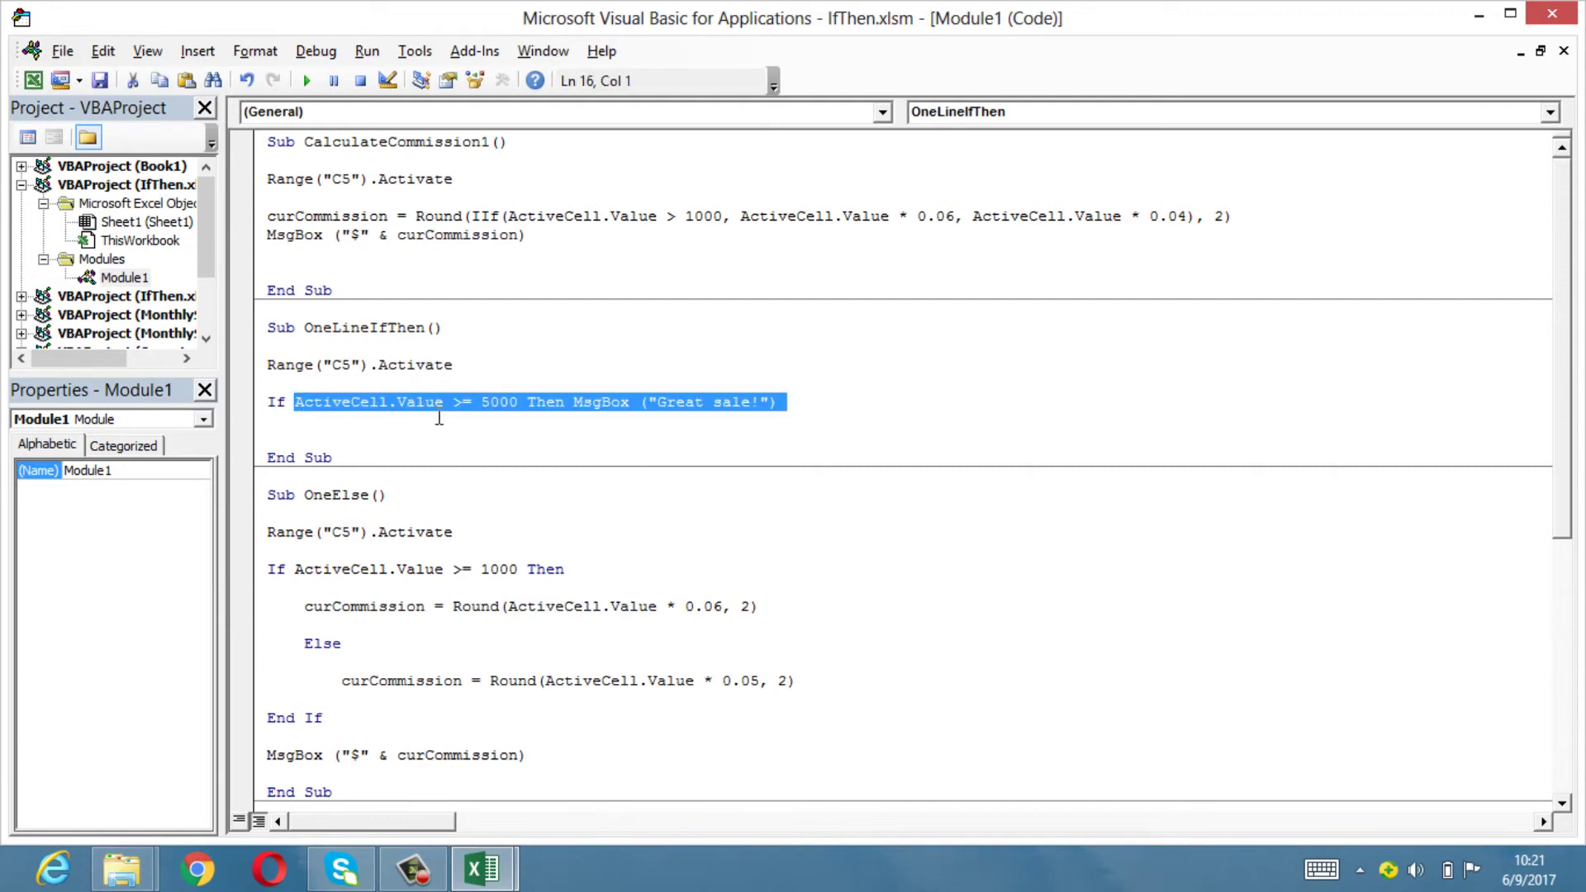
left_click_drag(294, 403, 451, 403)
left_click(483, 403)
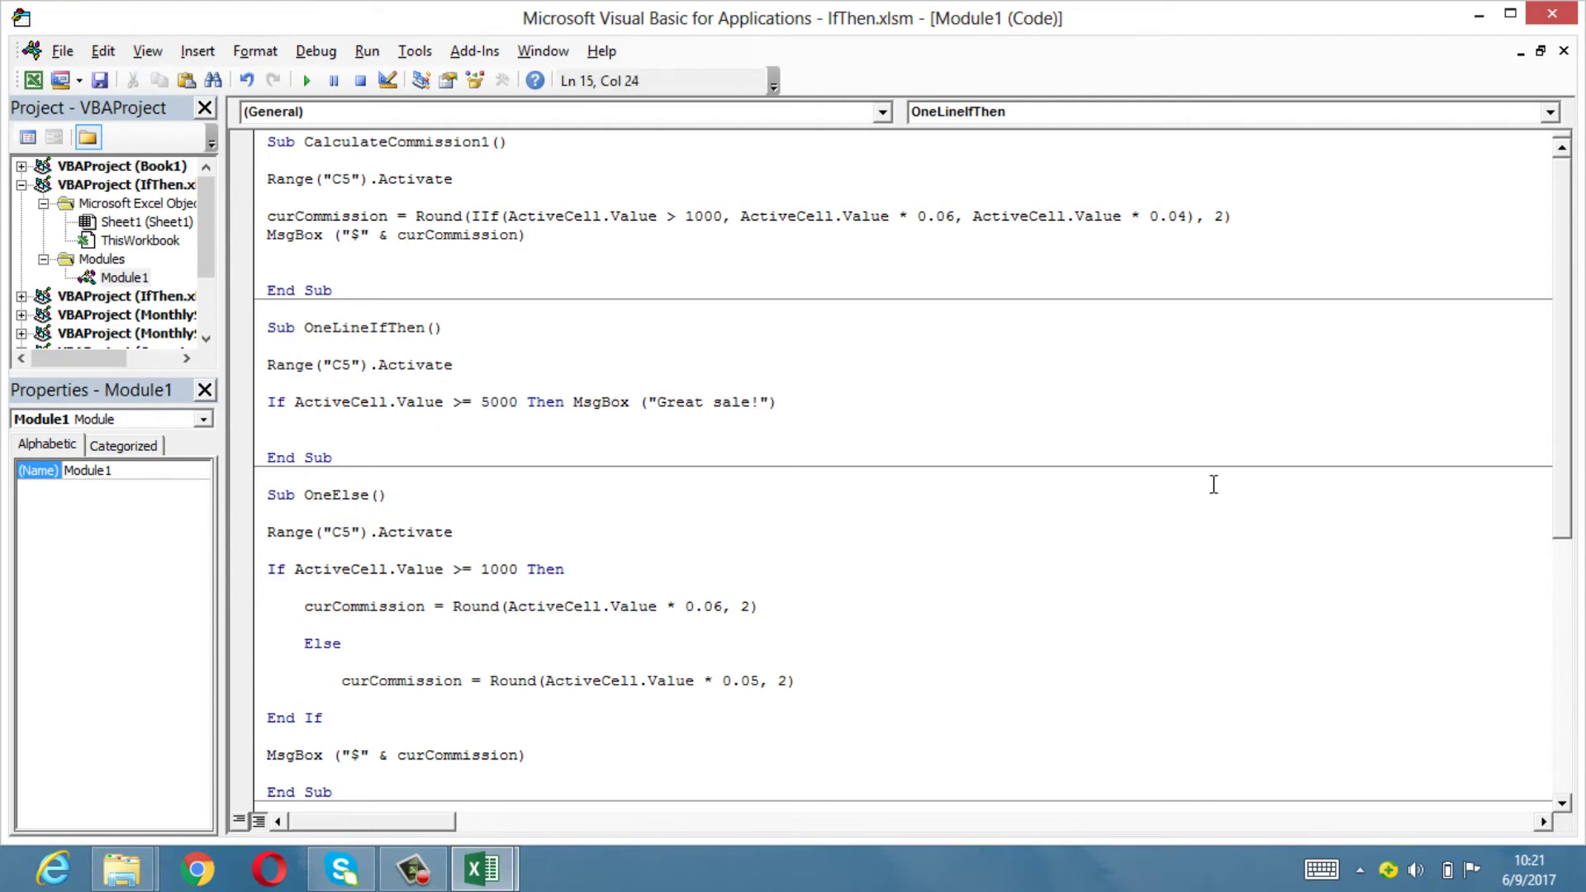
key("Delete")
type("2")
key("Down")
Step: Set the threshold to 1300, run OneLineIfThen and dismiss 'Great sale!'
left_click(561, 384)
left_click(489, 402)
key("BackSpace")
type("1")
type("3")
key("Delete")
key("F5")
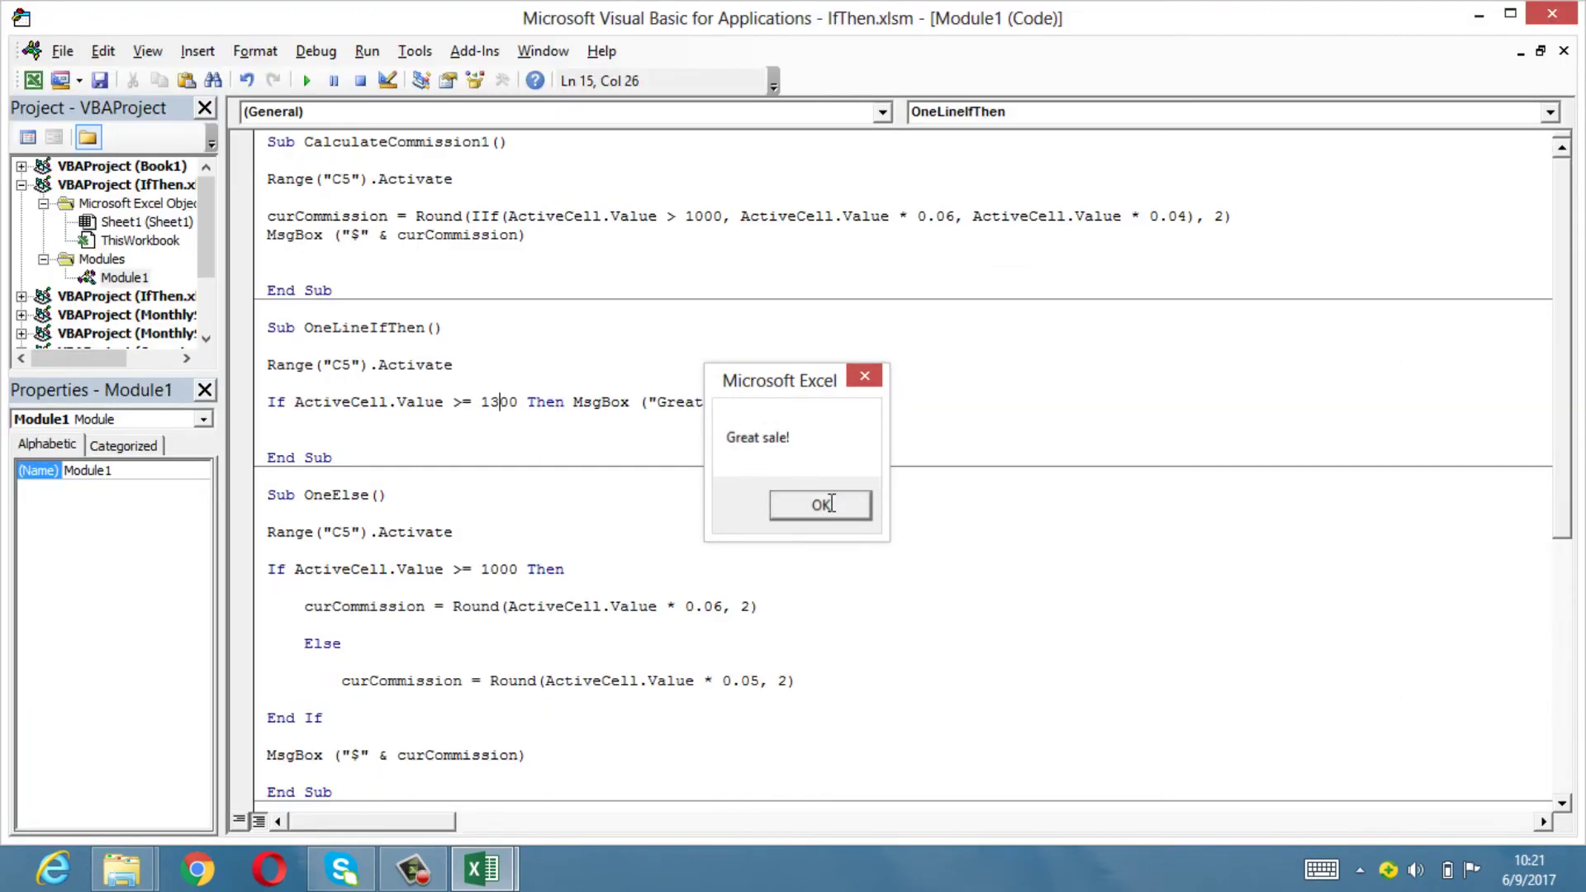
left_click(829, 502)
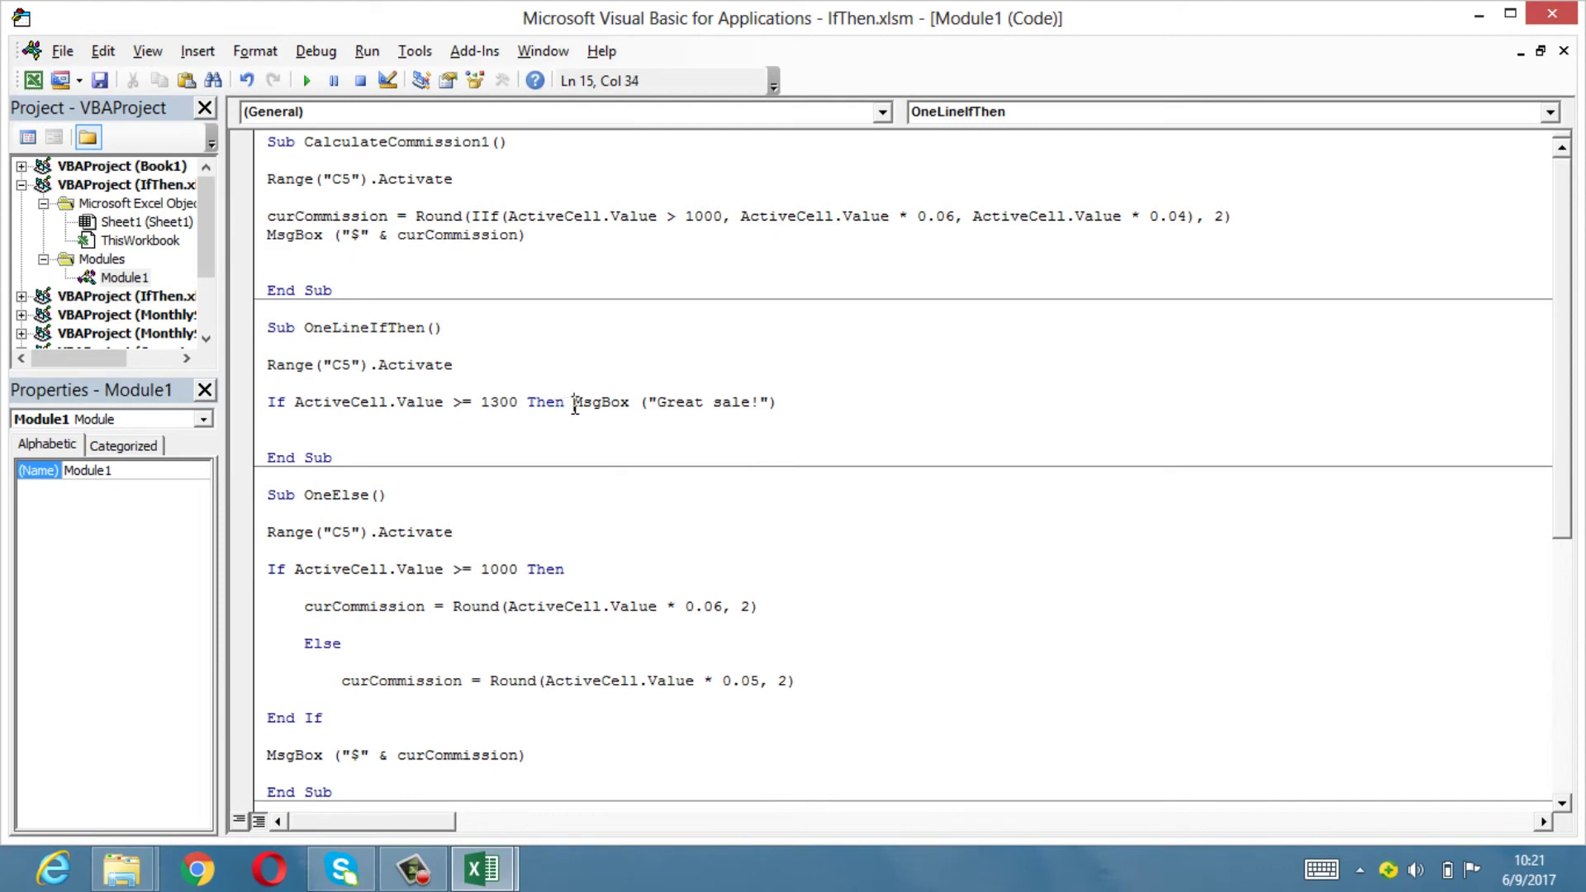
Step: Review the MsgBox statement, then scroll down to OneElse's 0.06 commission line
left_click_drag(575, 403, 778, 402)
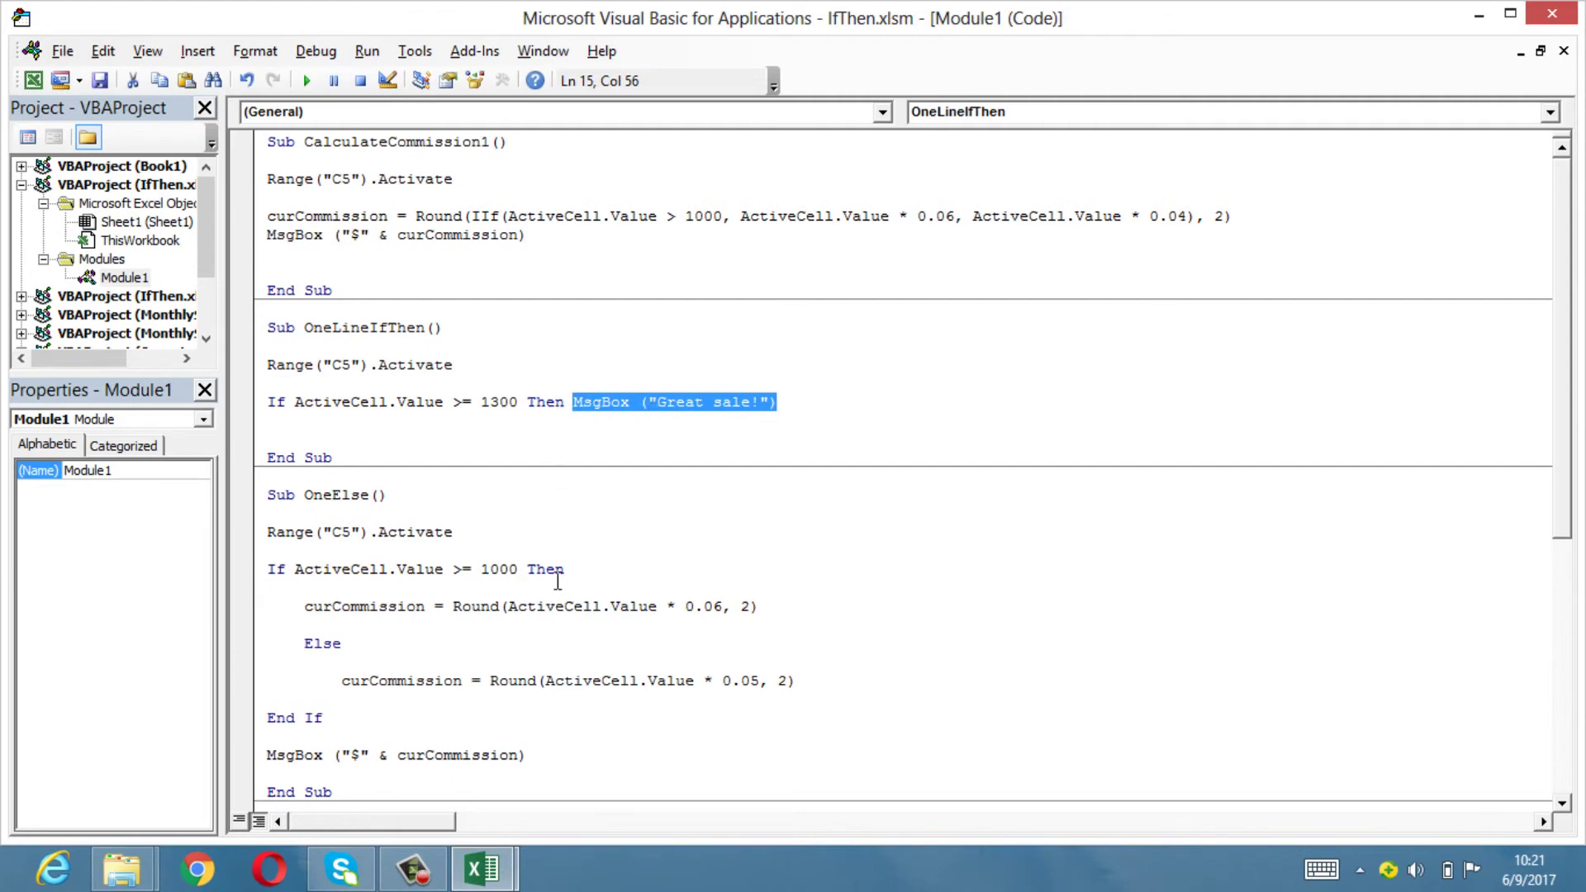
scroll(557, 580, "down", 3)
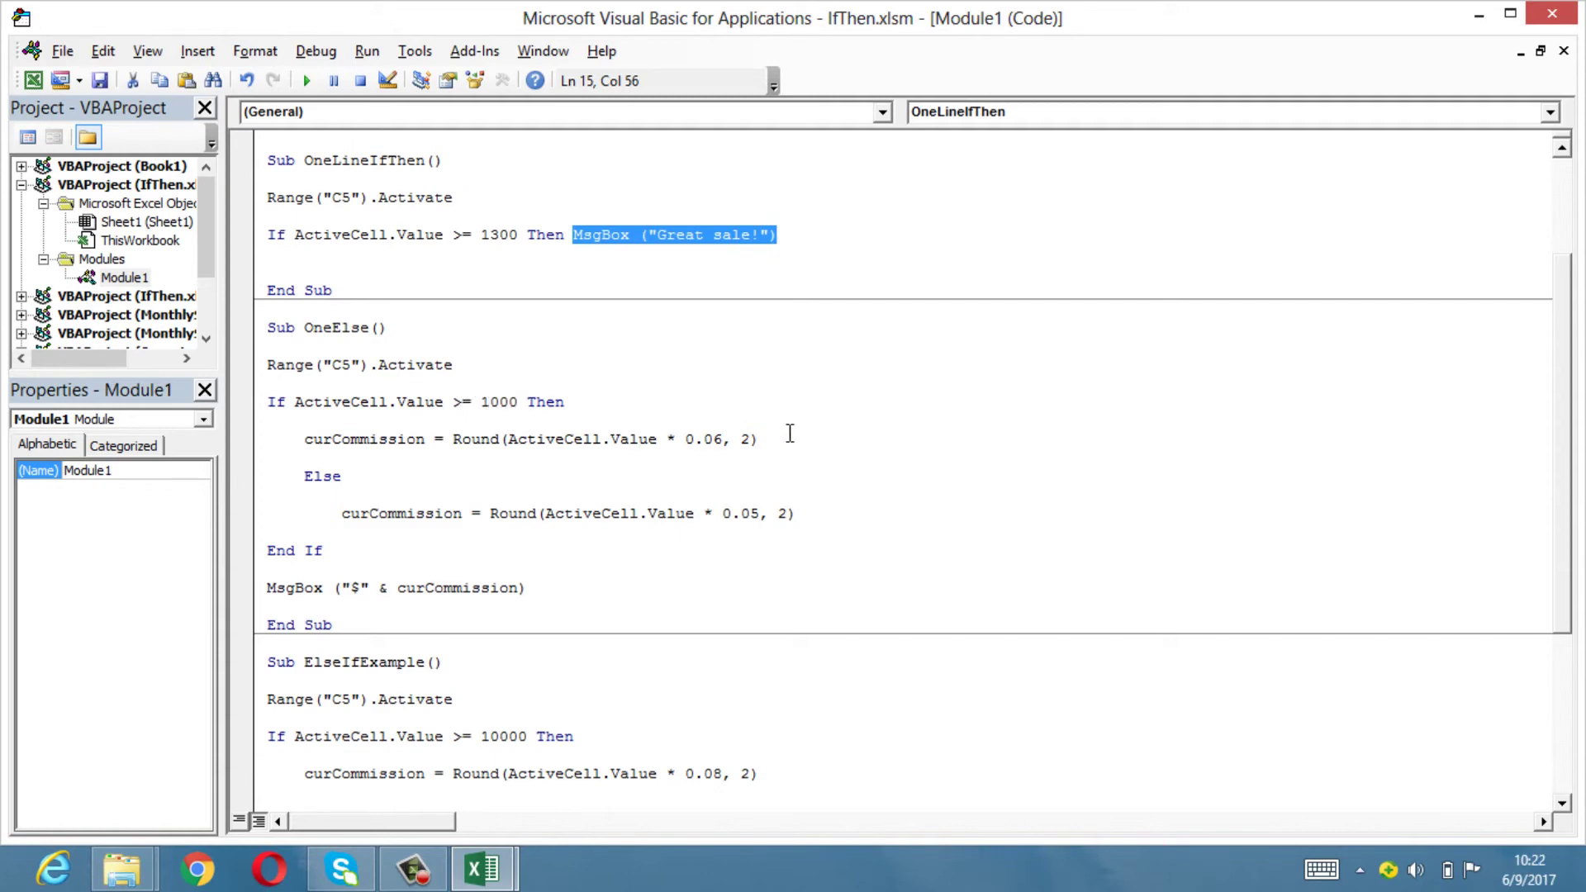
left_click_drag(788, 439, 312, 446)
left_click(532, 453)
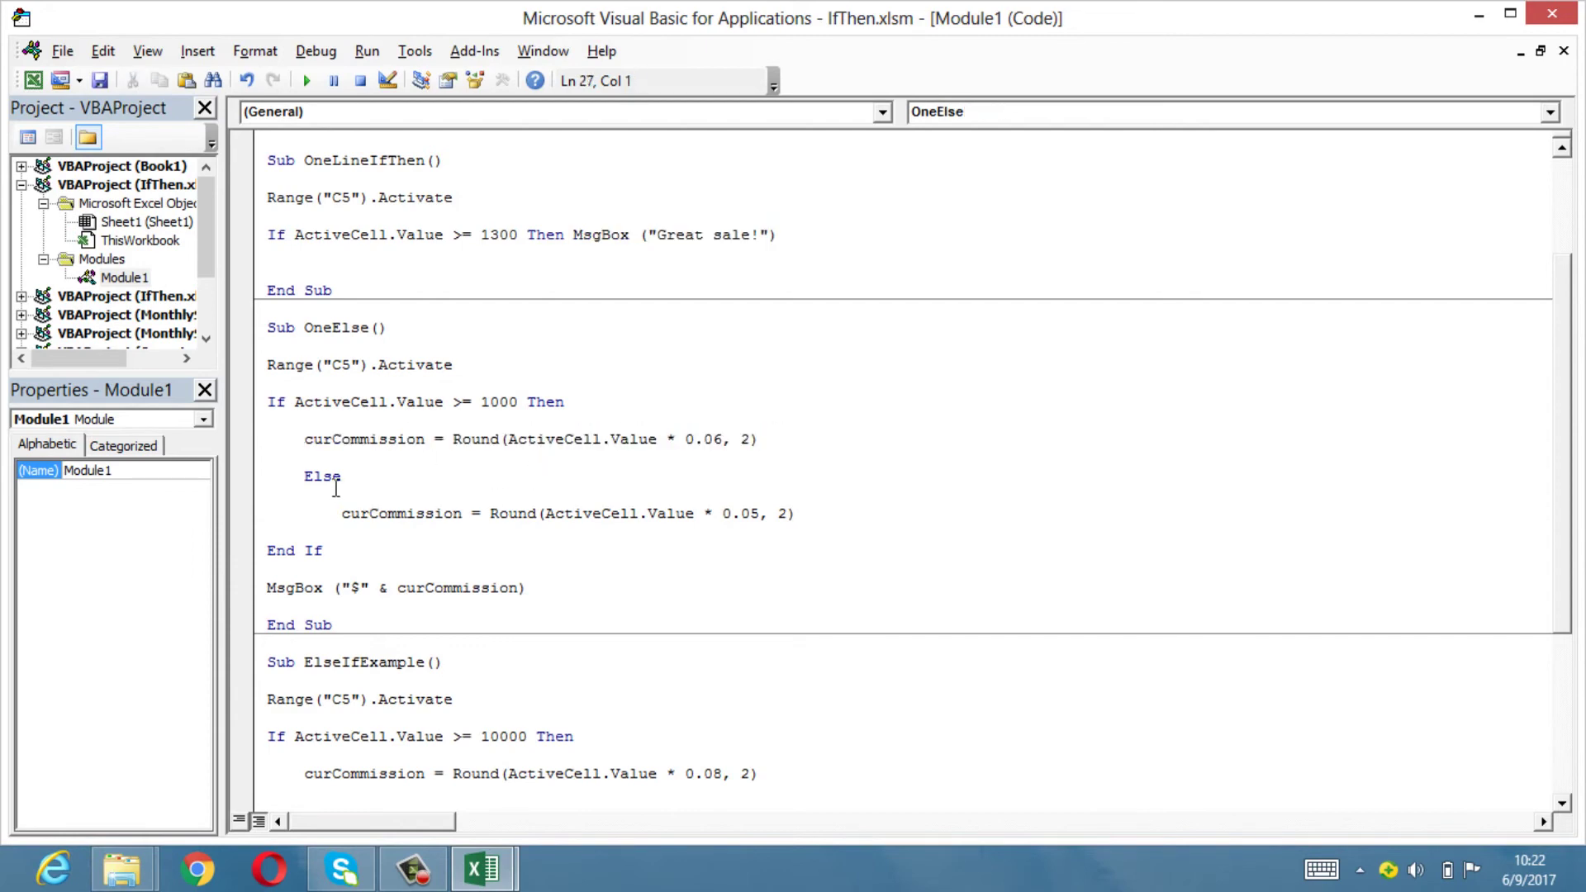
left_click_drag(690, 517, 835, 511)
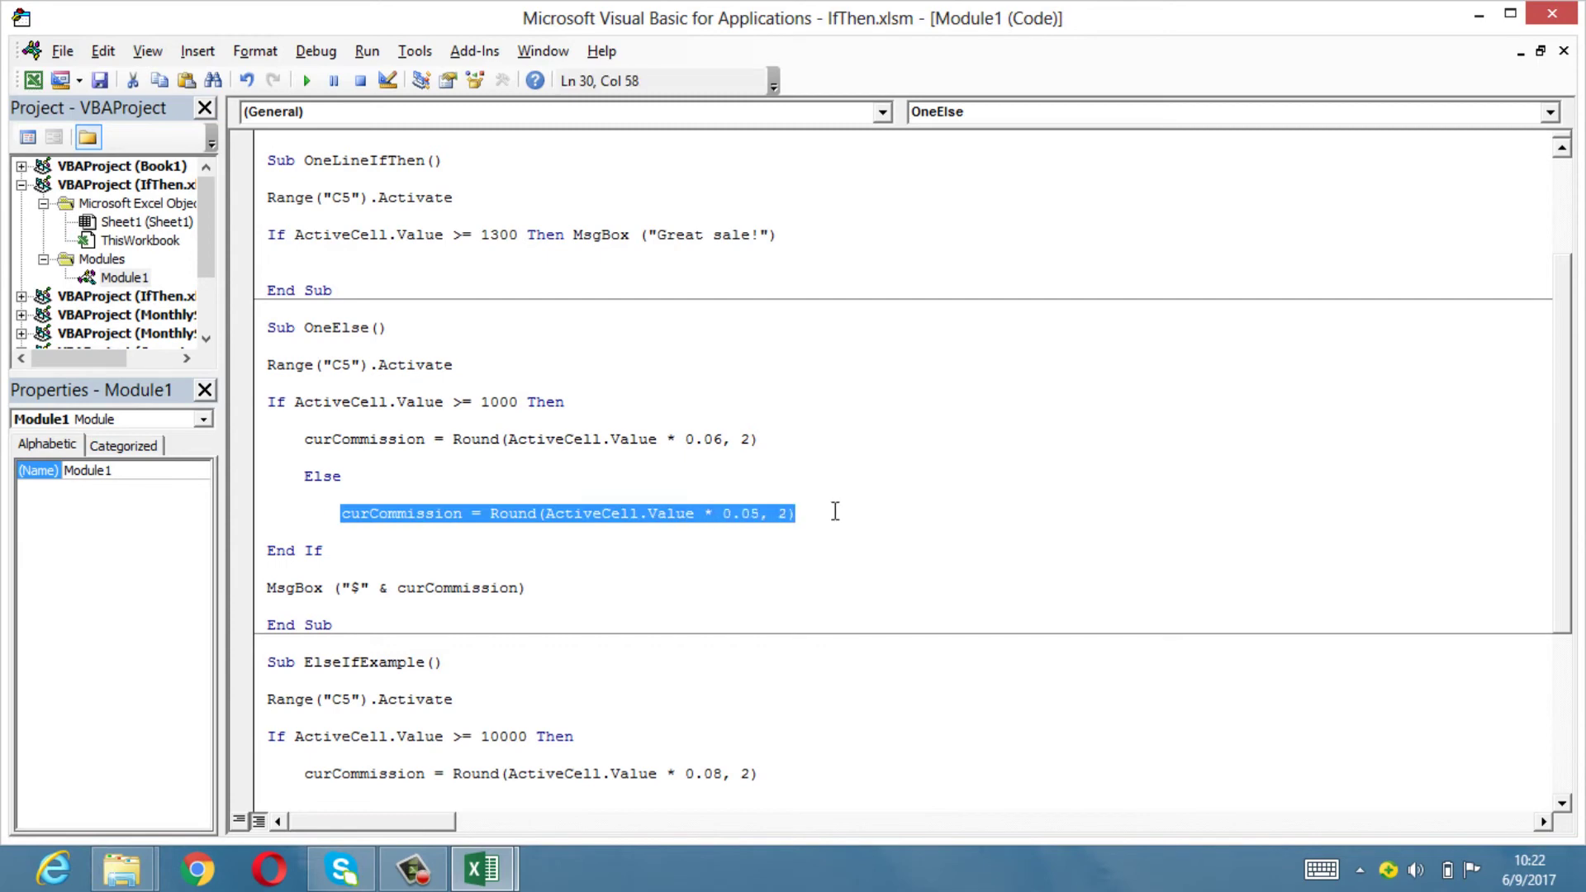
left_click(779, 519)
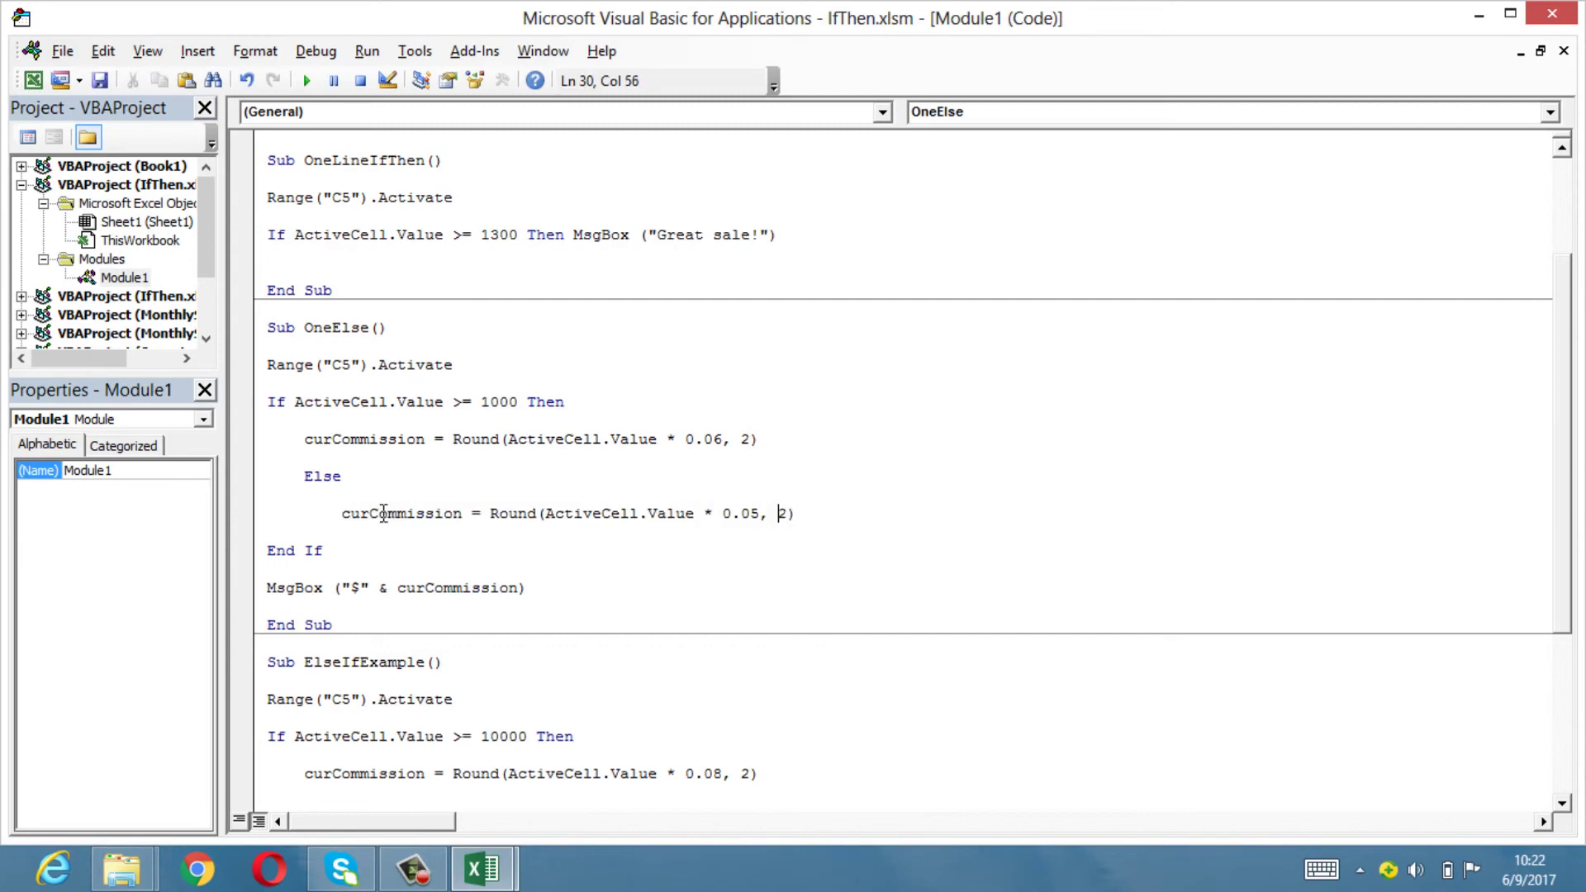
left_click(345, 556)
left_click_drag(267, 403, 647, 454)
left_click(359, 402)
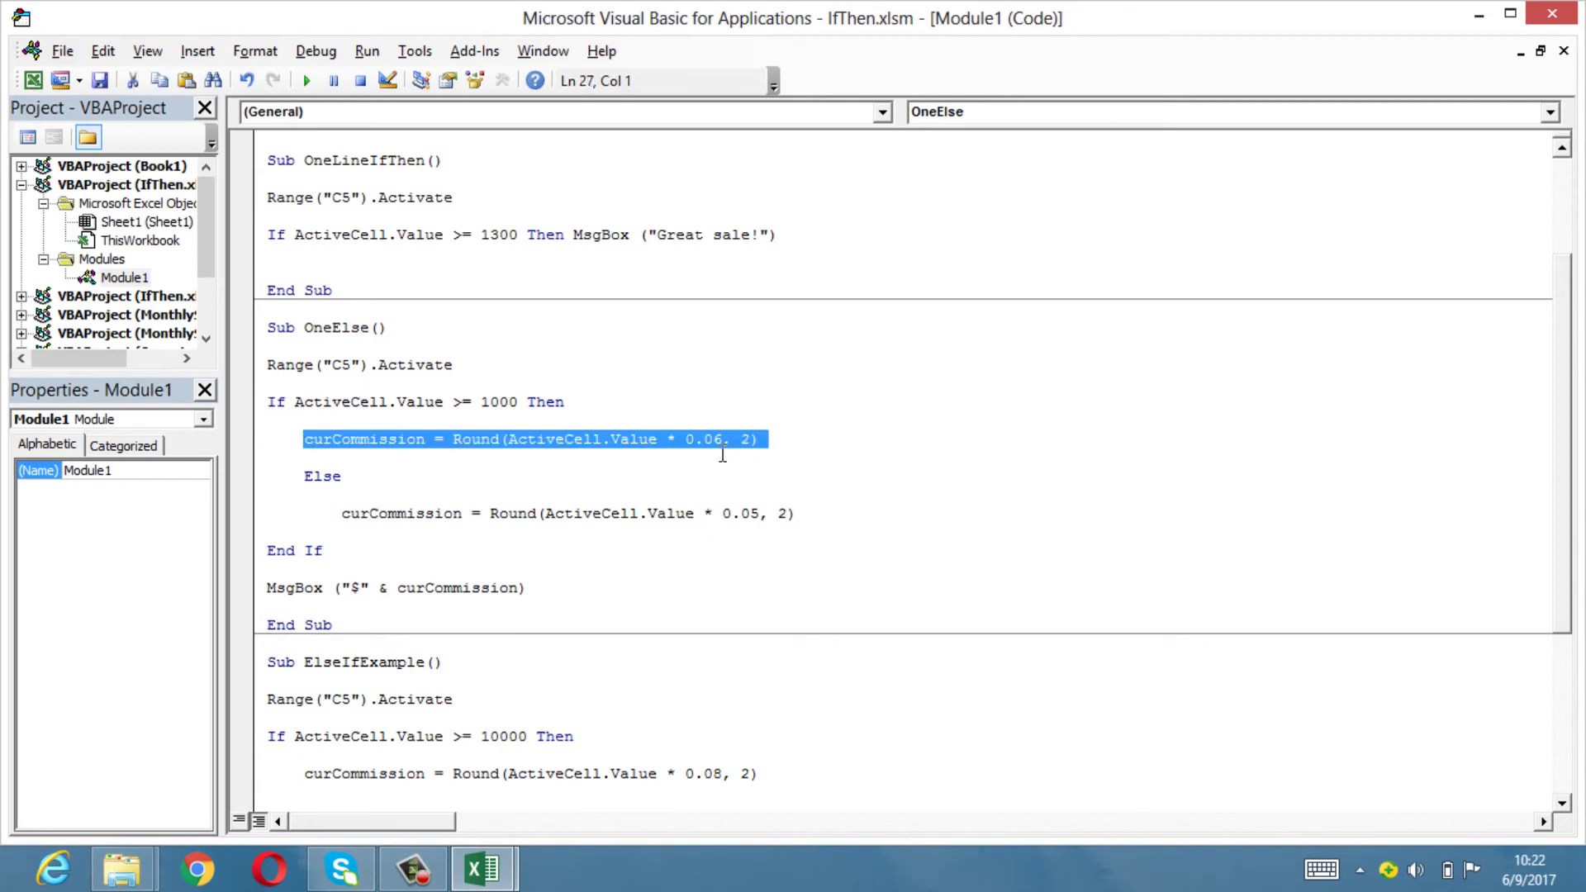
left_click(340, 482)
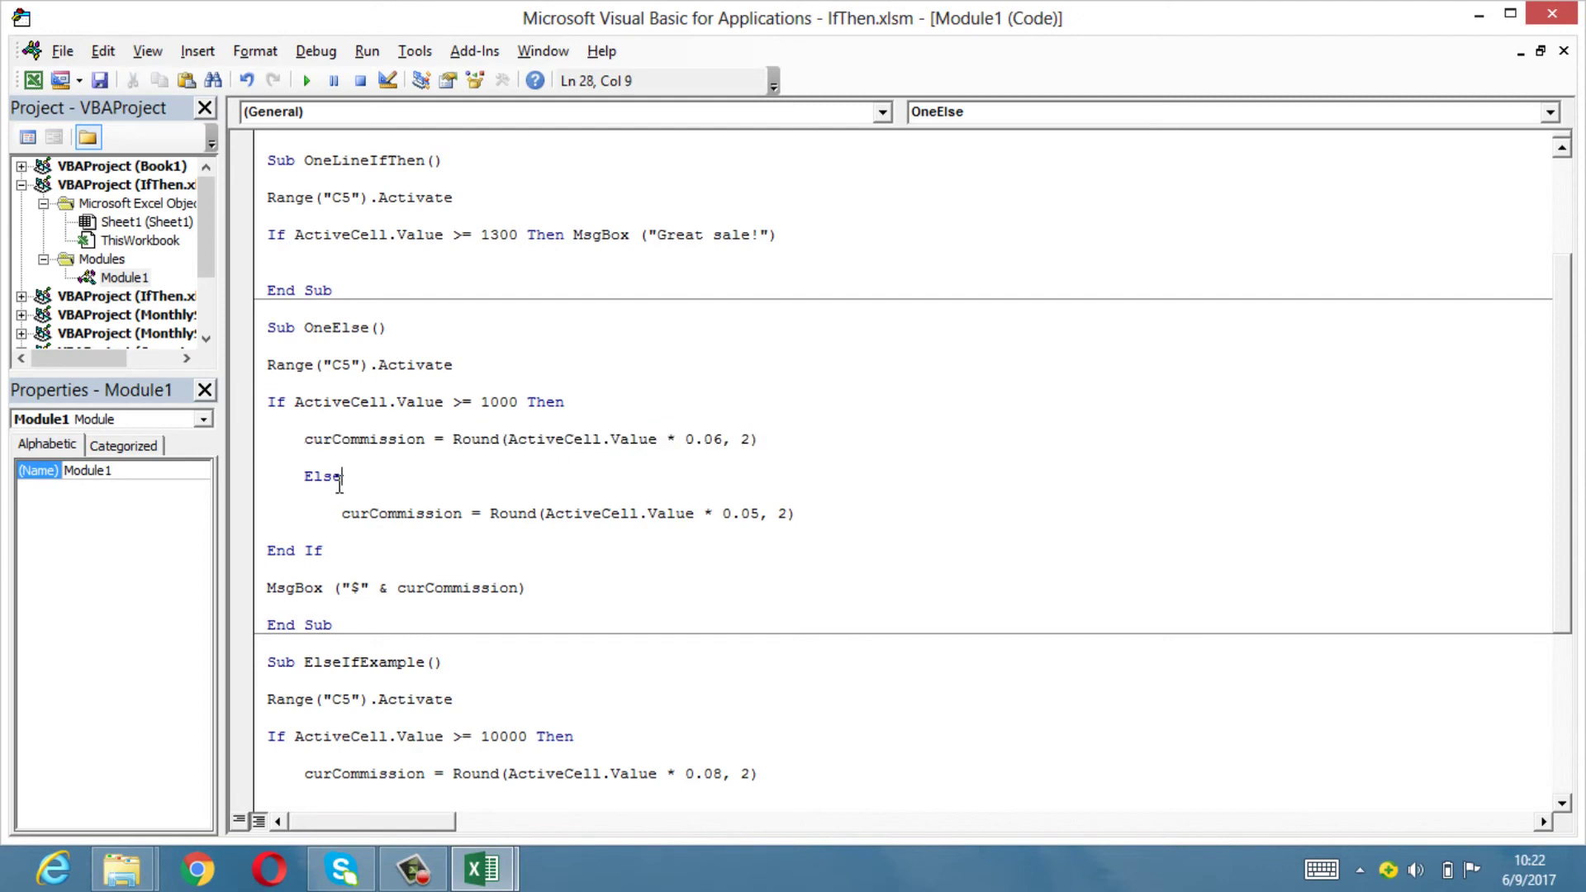
left_click(350, 404)
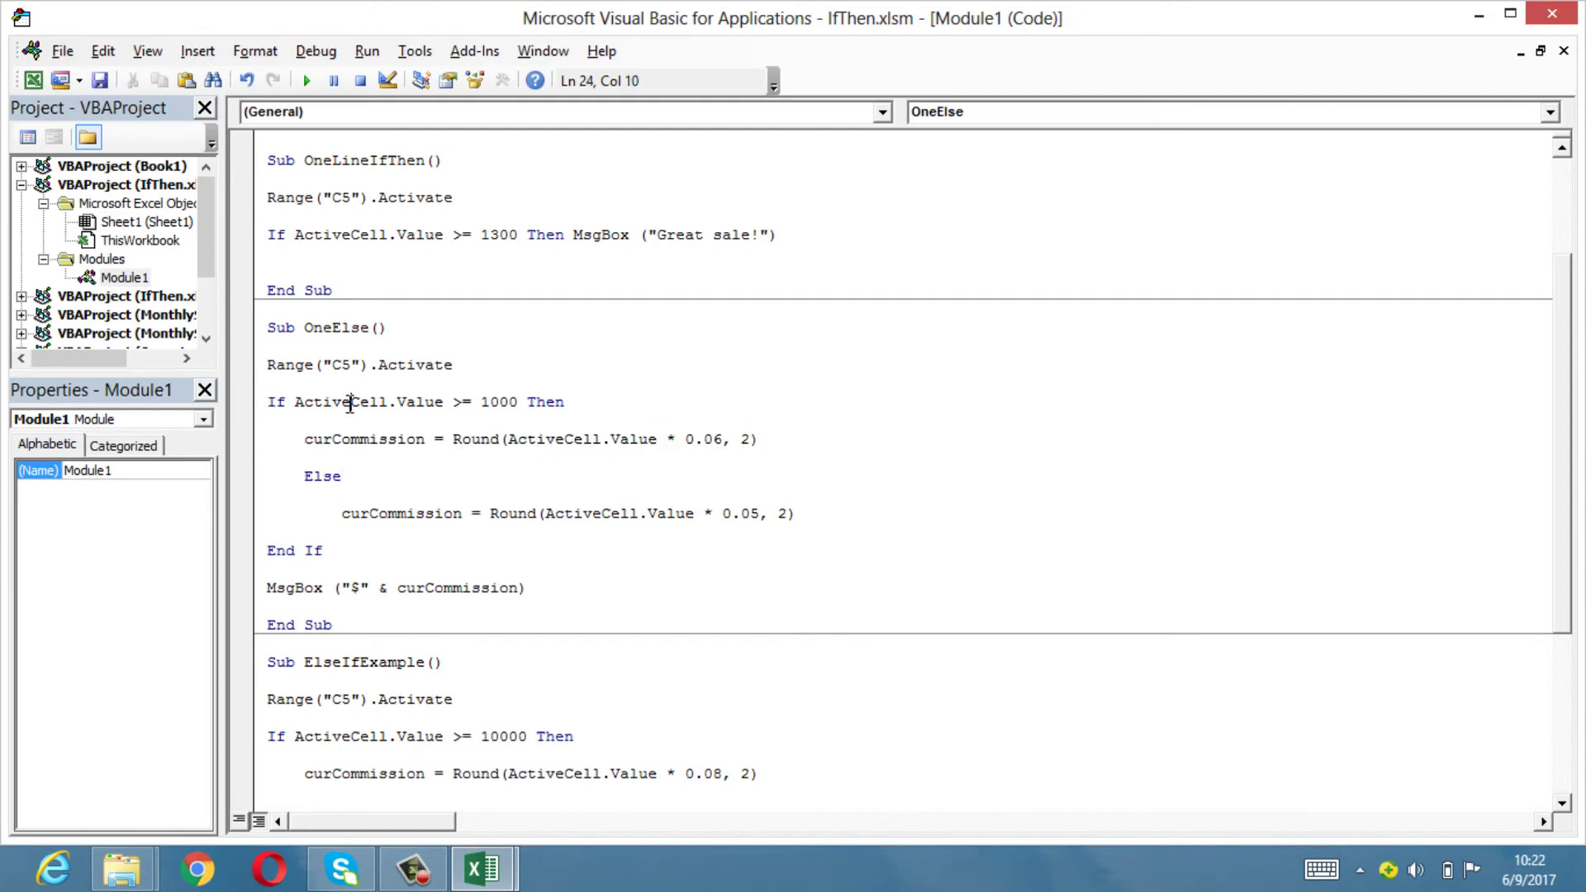
left_click(340, 516)
left_click(405, 438)
left_click(380, 513)
left_click_drag(269, 402, 322, 551)
left_click(326, 551)
left_click(304, 551)
Step: Restore End If in OneElse, run it and dismiss the $84.02 commission message
key("BackSpace")
key("Down")
left_click(351, 553)
key("F5")
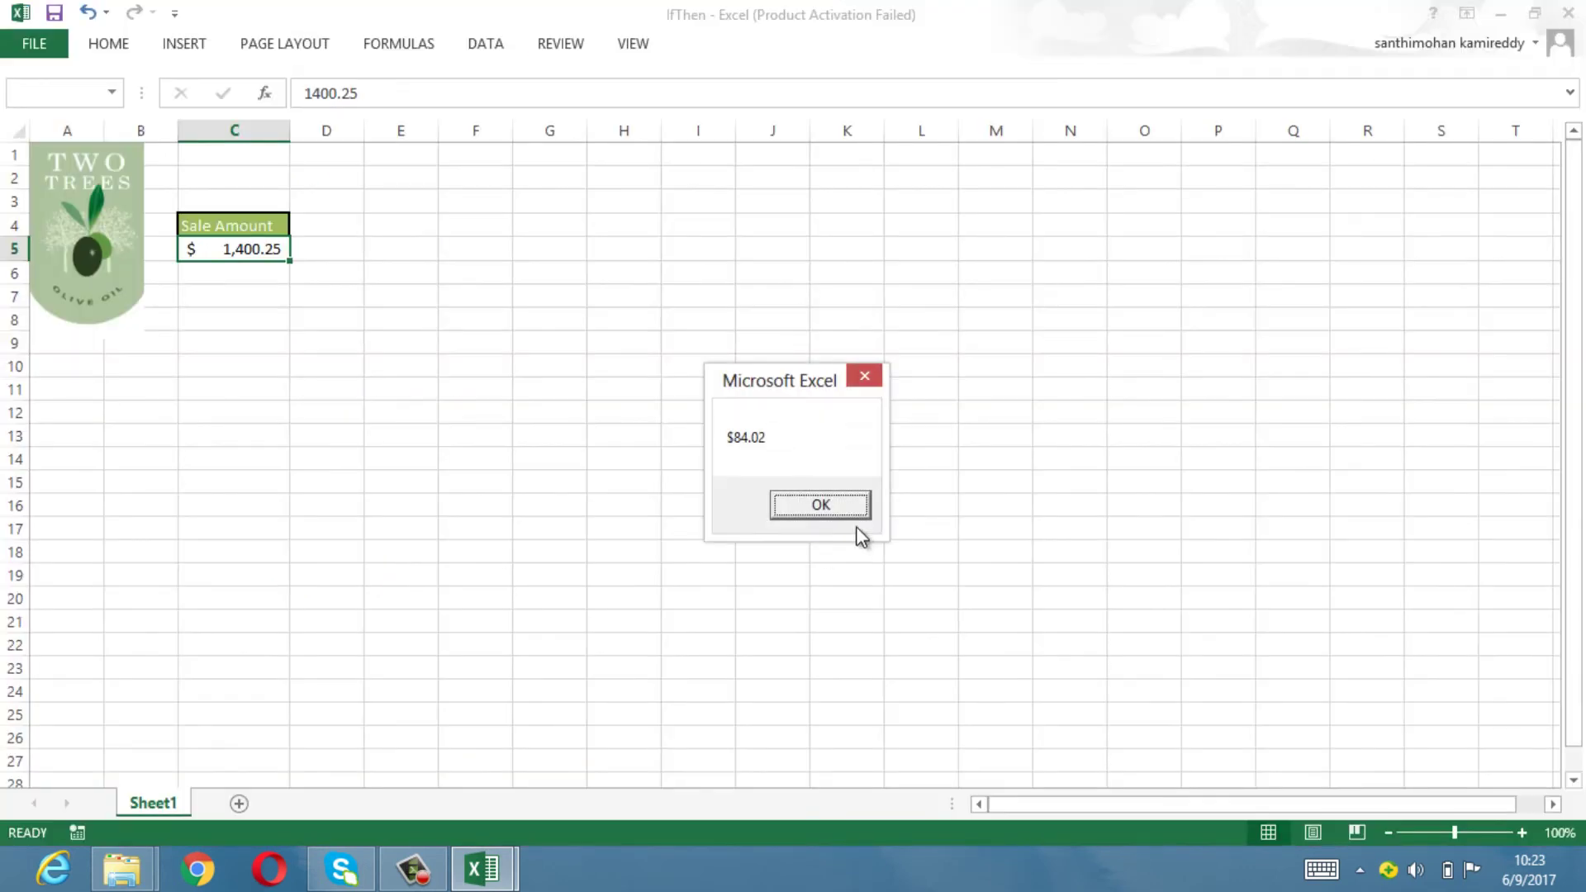
left_click(831, 501)
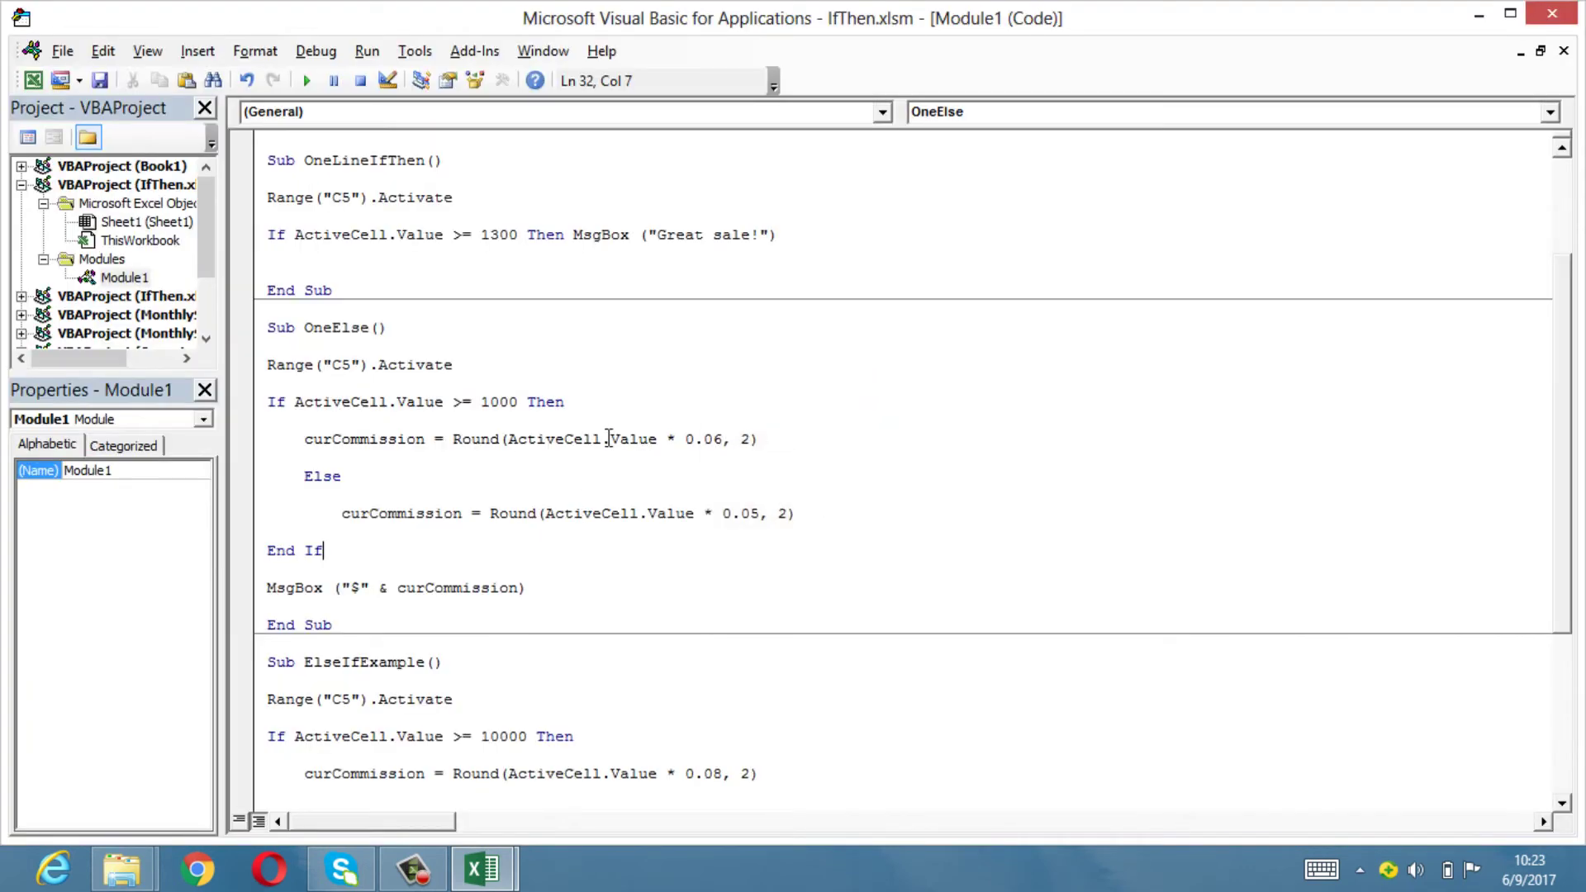
left_click(445, 402)
left_click_drag(360, 440, 437, 440)
left_click_drag(538, 513, 560, 513)
left_click(477, 439)
left_click(508, 513)
left_click(486, 439)
left_click(509, 513)
scroll(678, 415, "up", 3)
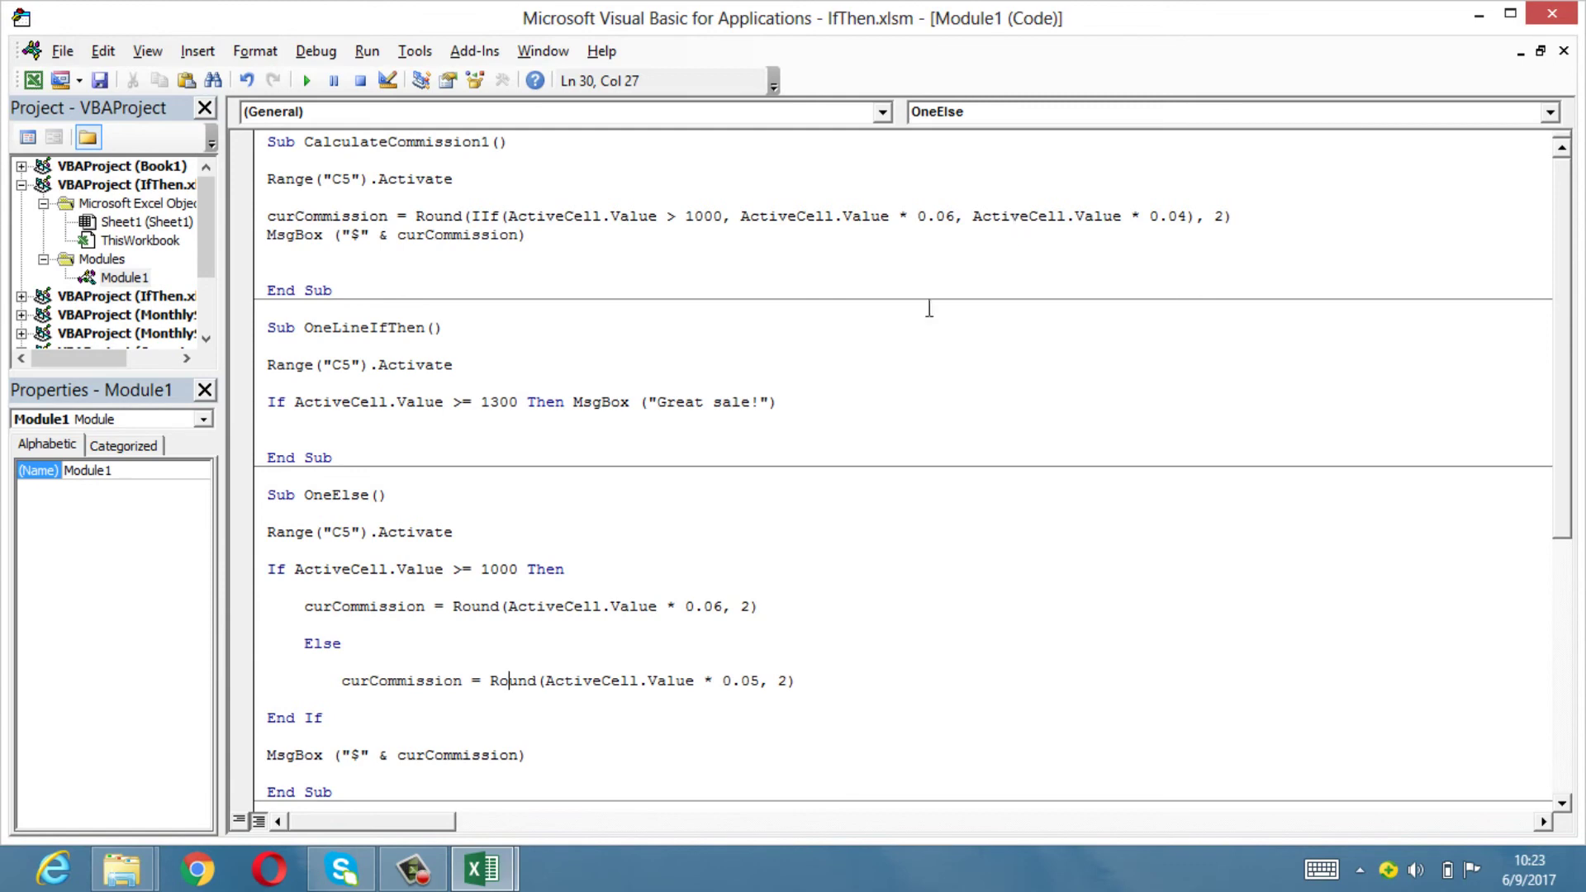
scroll(849, 361, "down", 2)
scroll(850, 361, "down", 1)
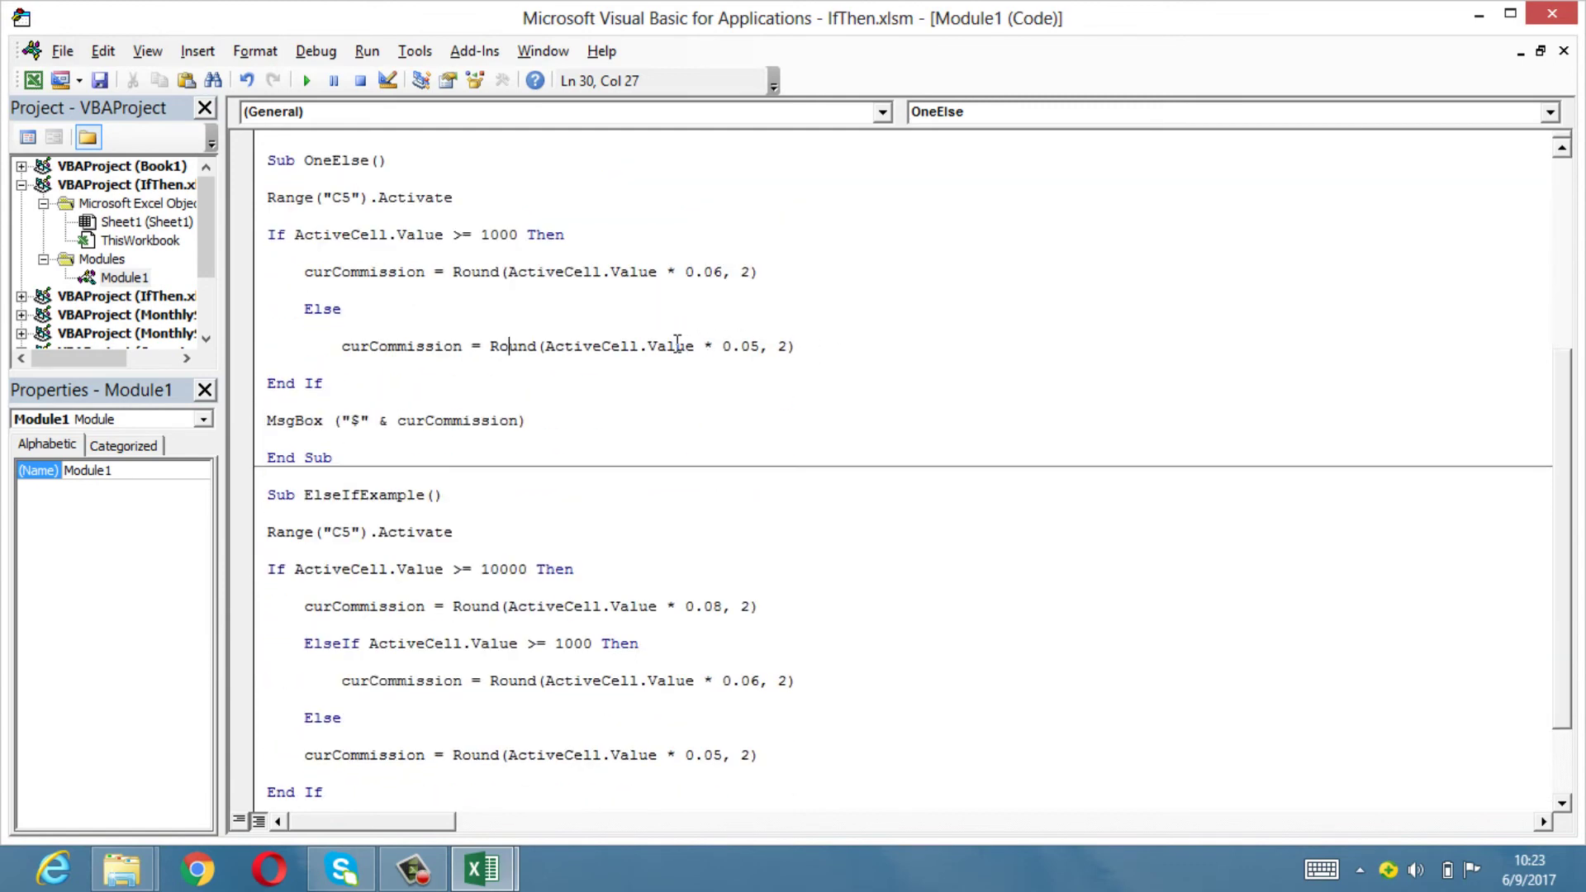
scroll(677, 343, "up", 4)
scroll(674, 339, "up", 2)
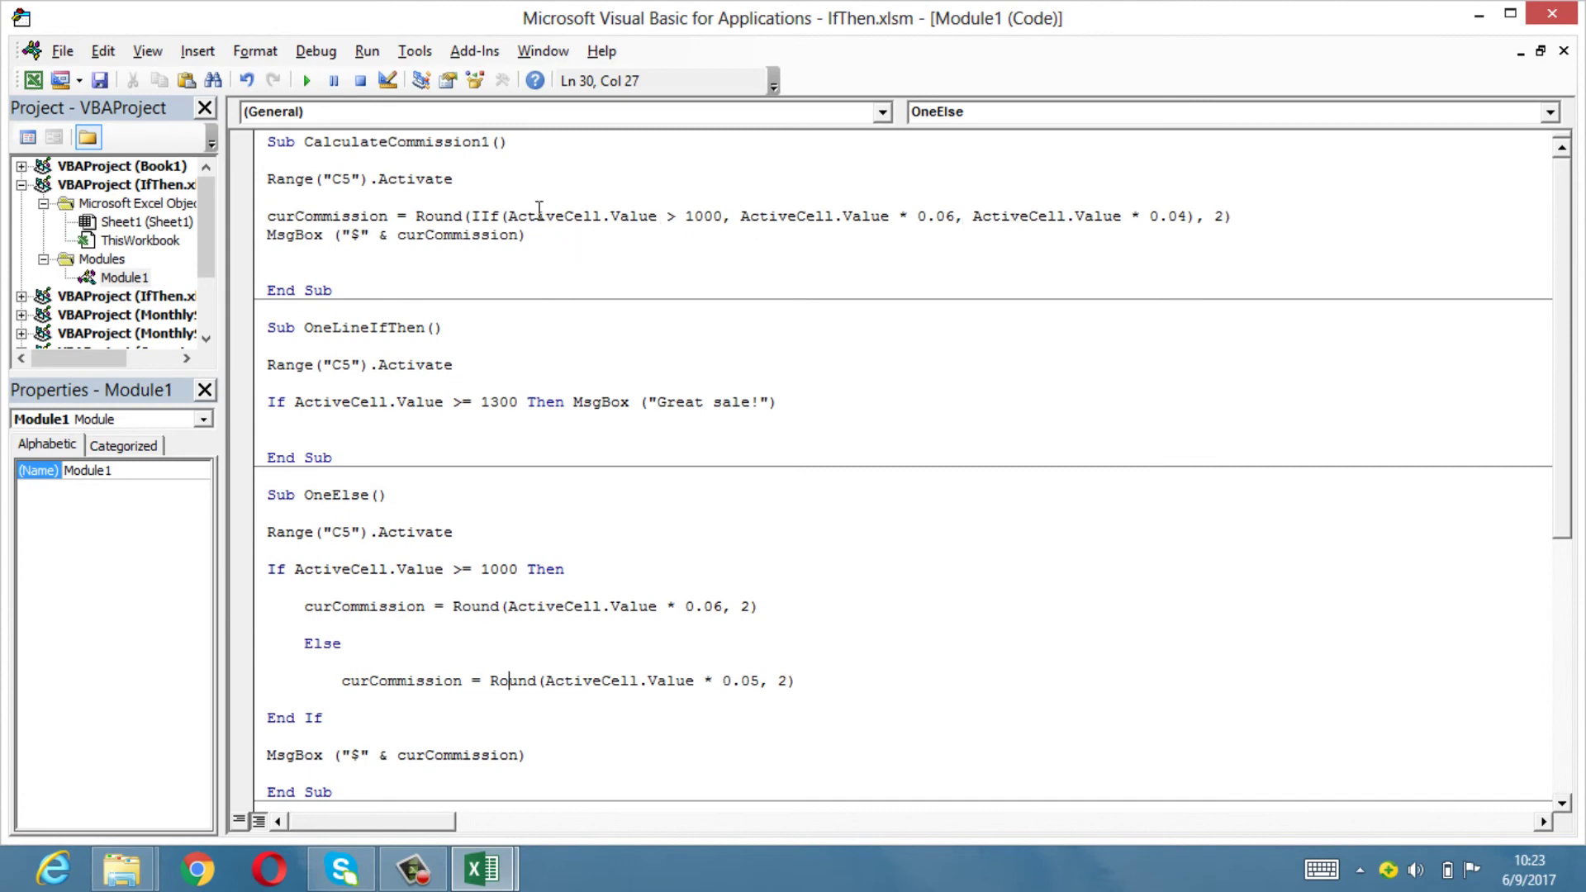
scroll(562, 388, "down", 5)
scroll(570, 390, "down", 1)
scroll(584, 388, "down", 1)
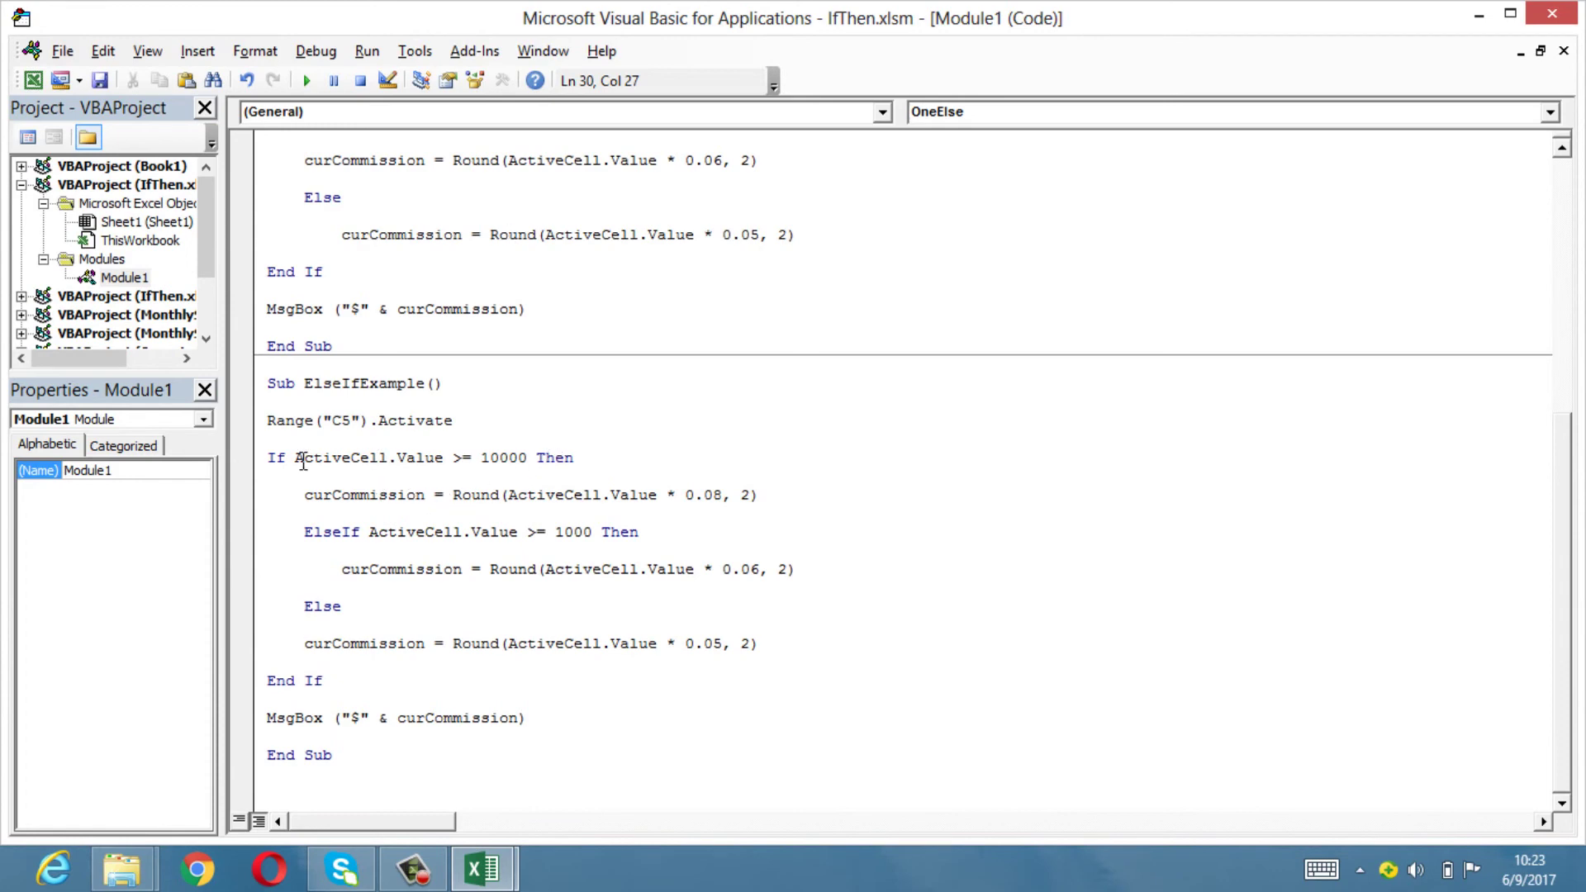
Step: Review ElseIfExample's 10000 condition and 0.08 commission, then add a blank line after End If
left_click_drag(303, 463, 532, 462)
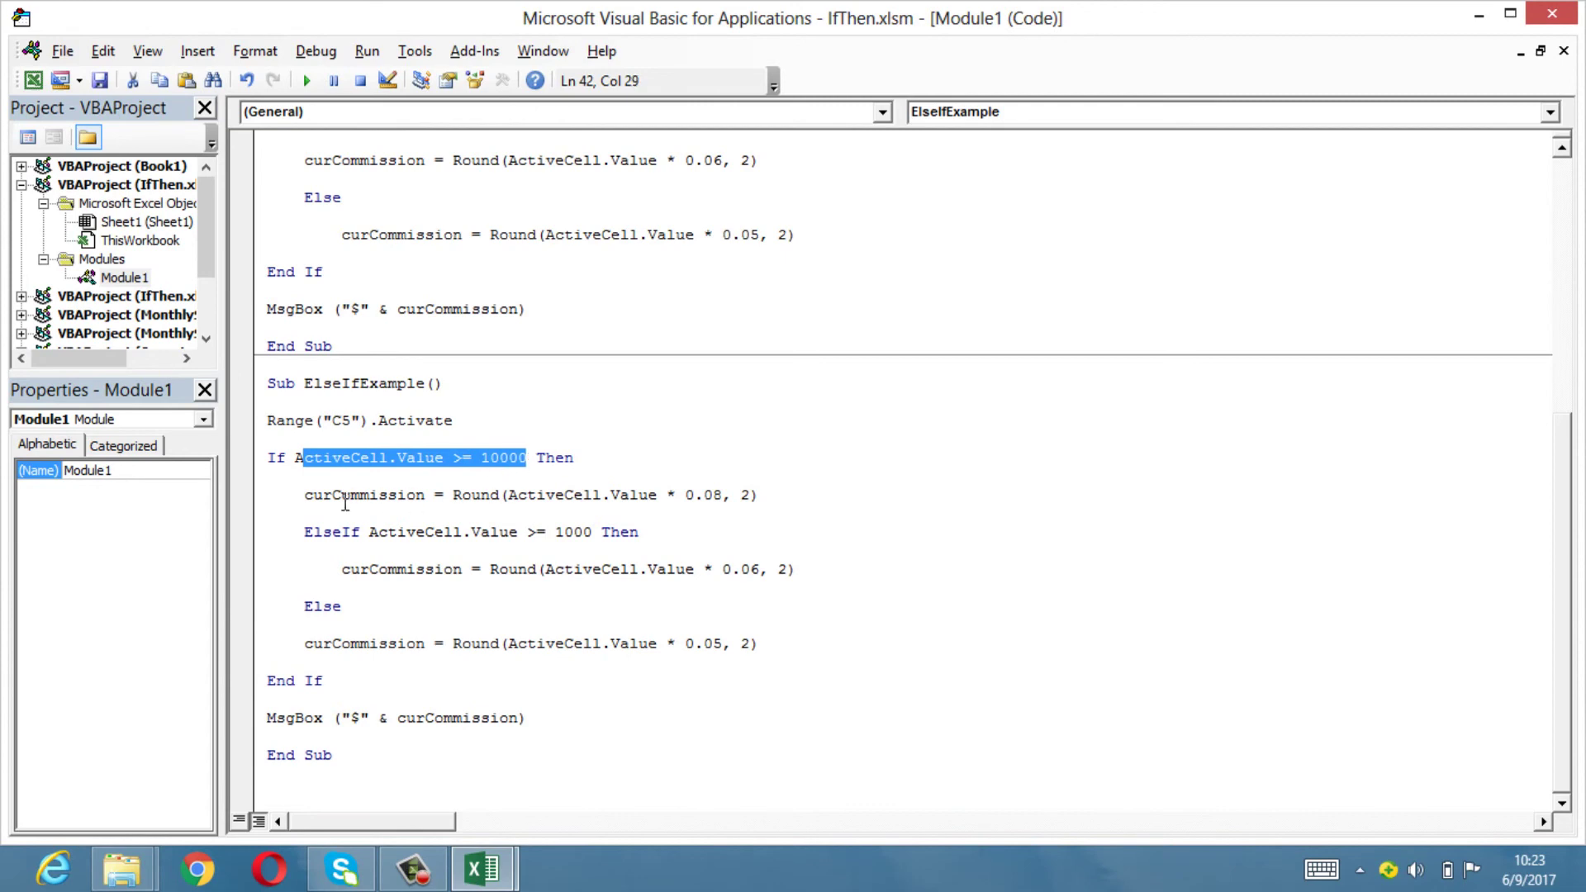
left_click_drag(304, 496, 583, 495)
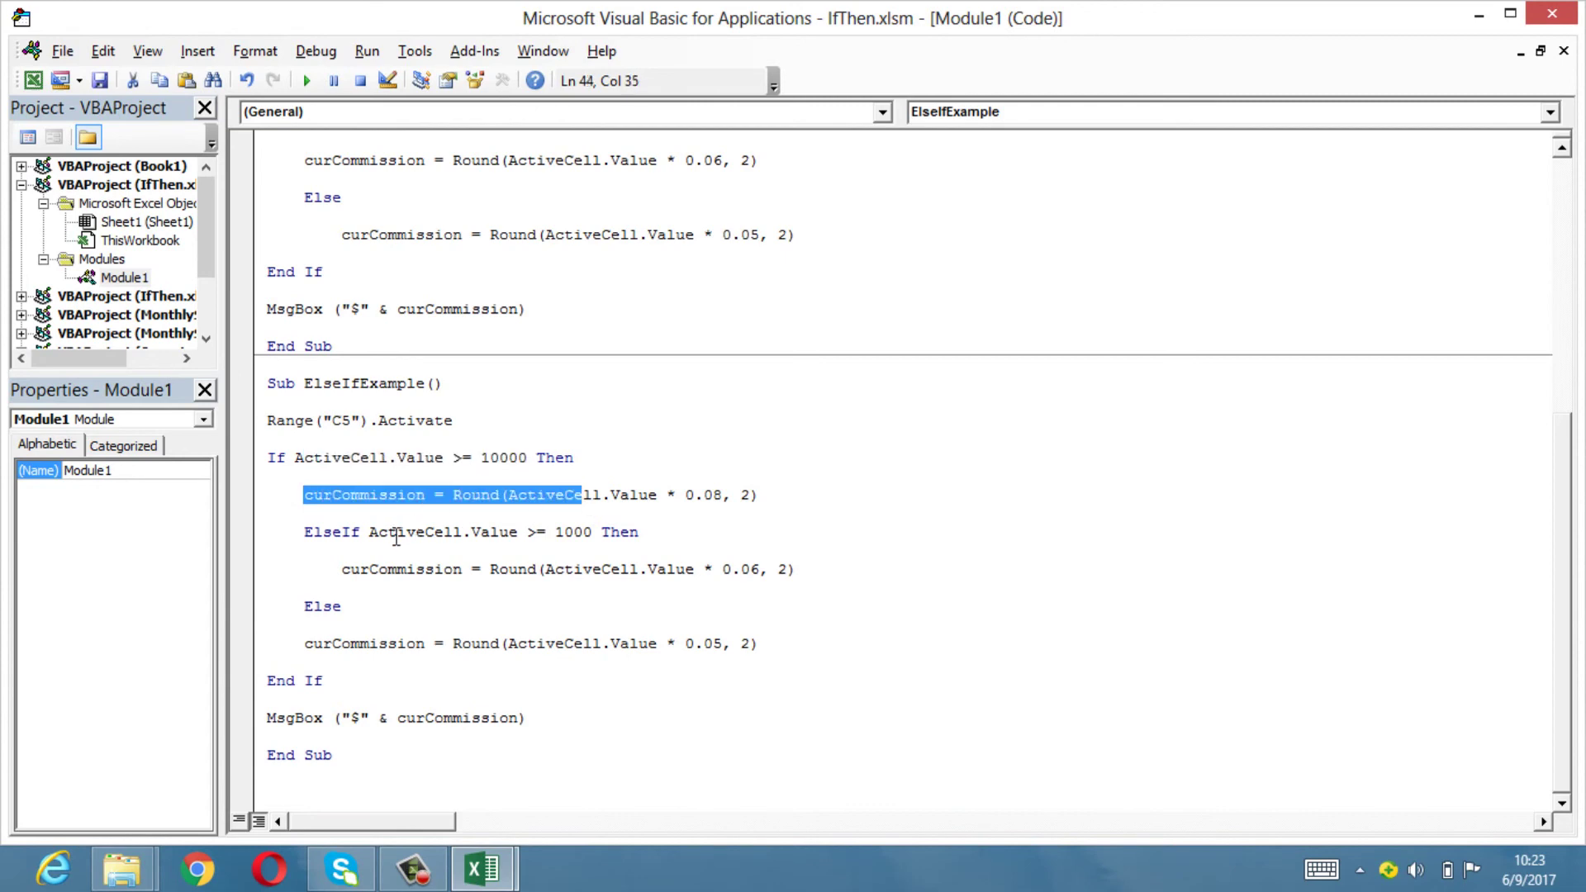
left_click_drag(368, 532, 586, 533)
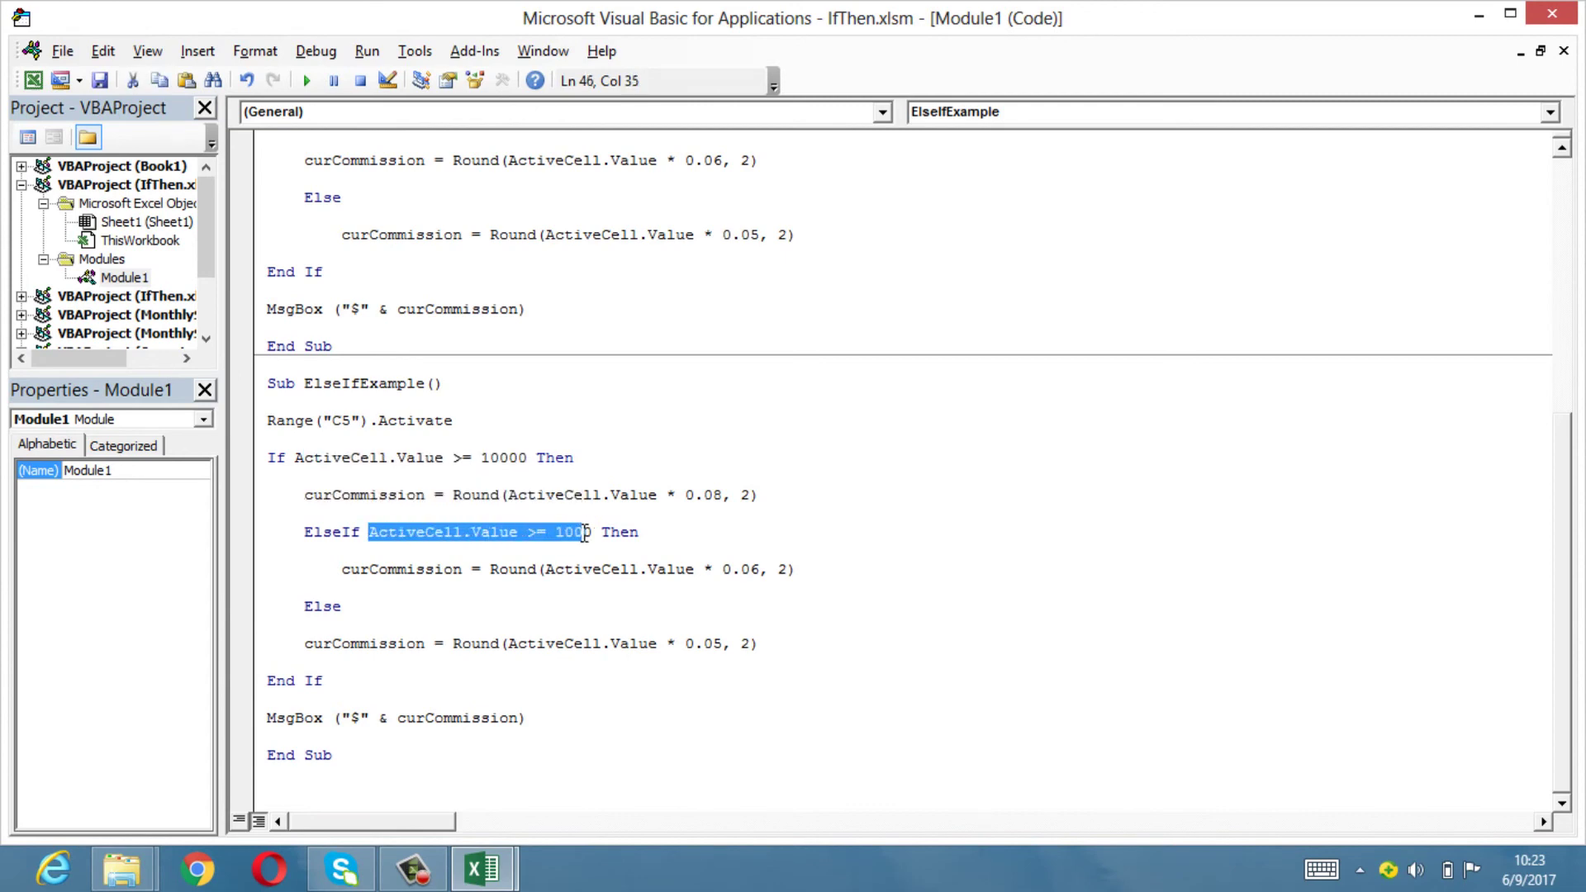
left_click(514, 533)
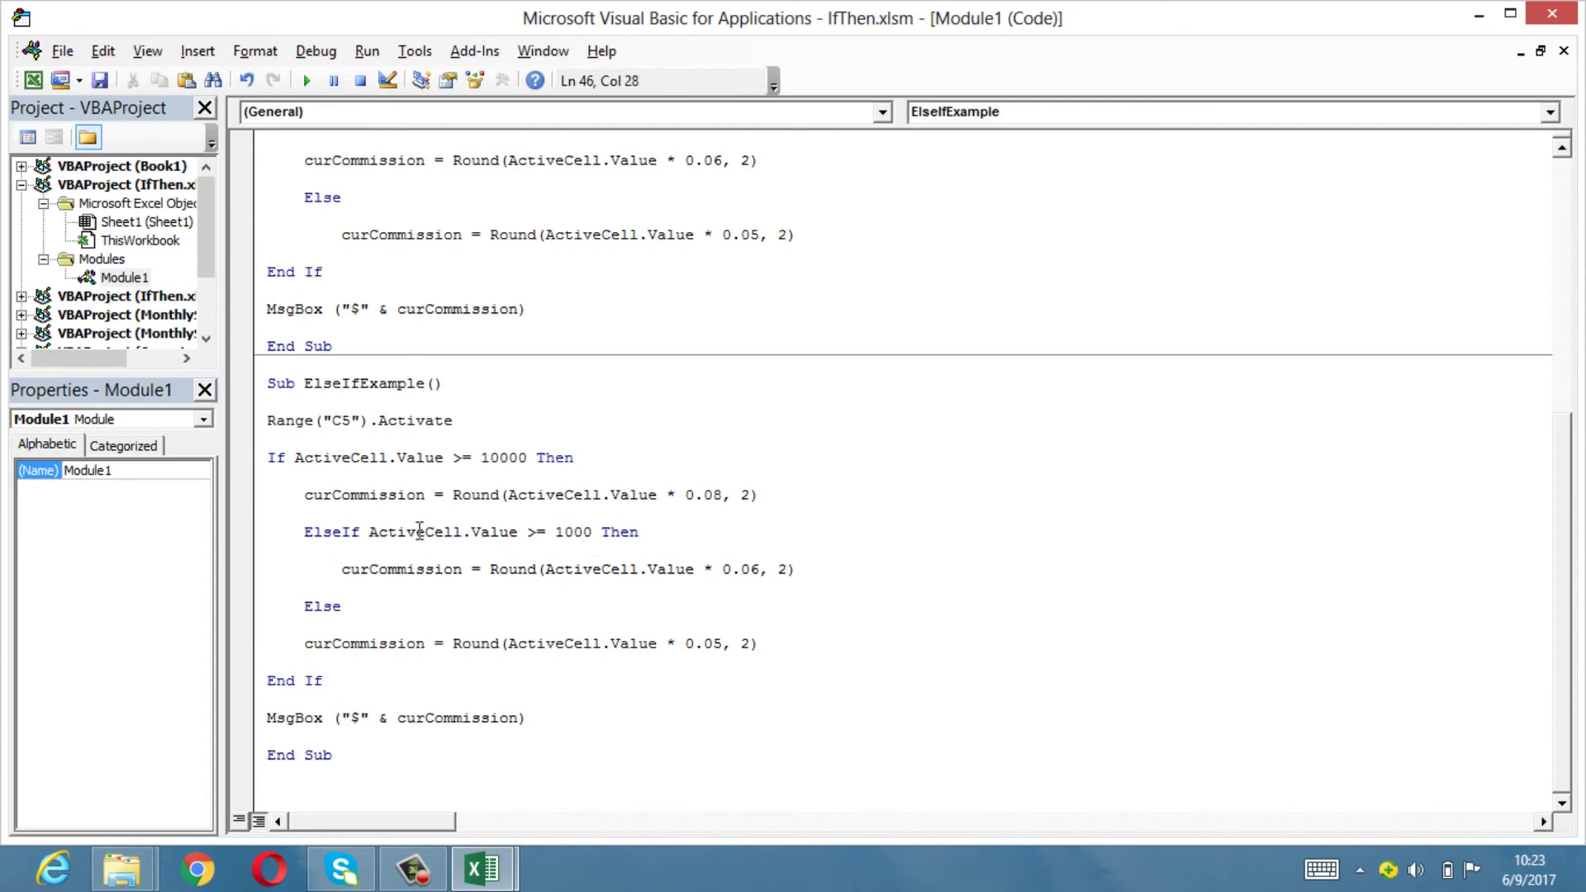
scroll(422, 520, "up", 1)
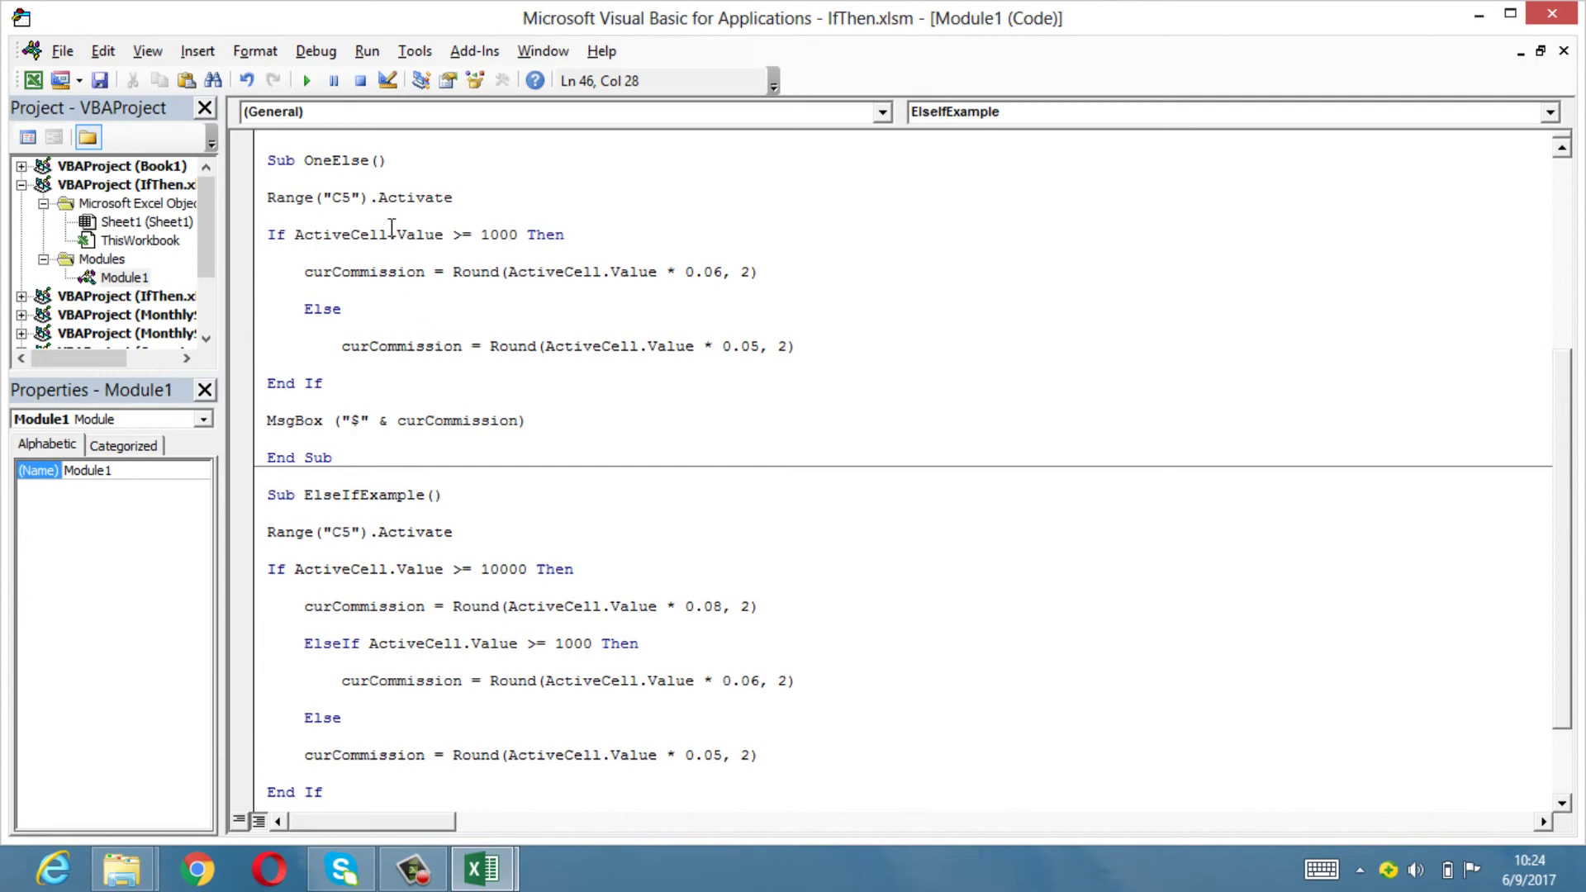
scroll(444, 432, "down", 1)
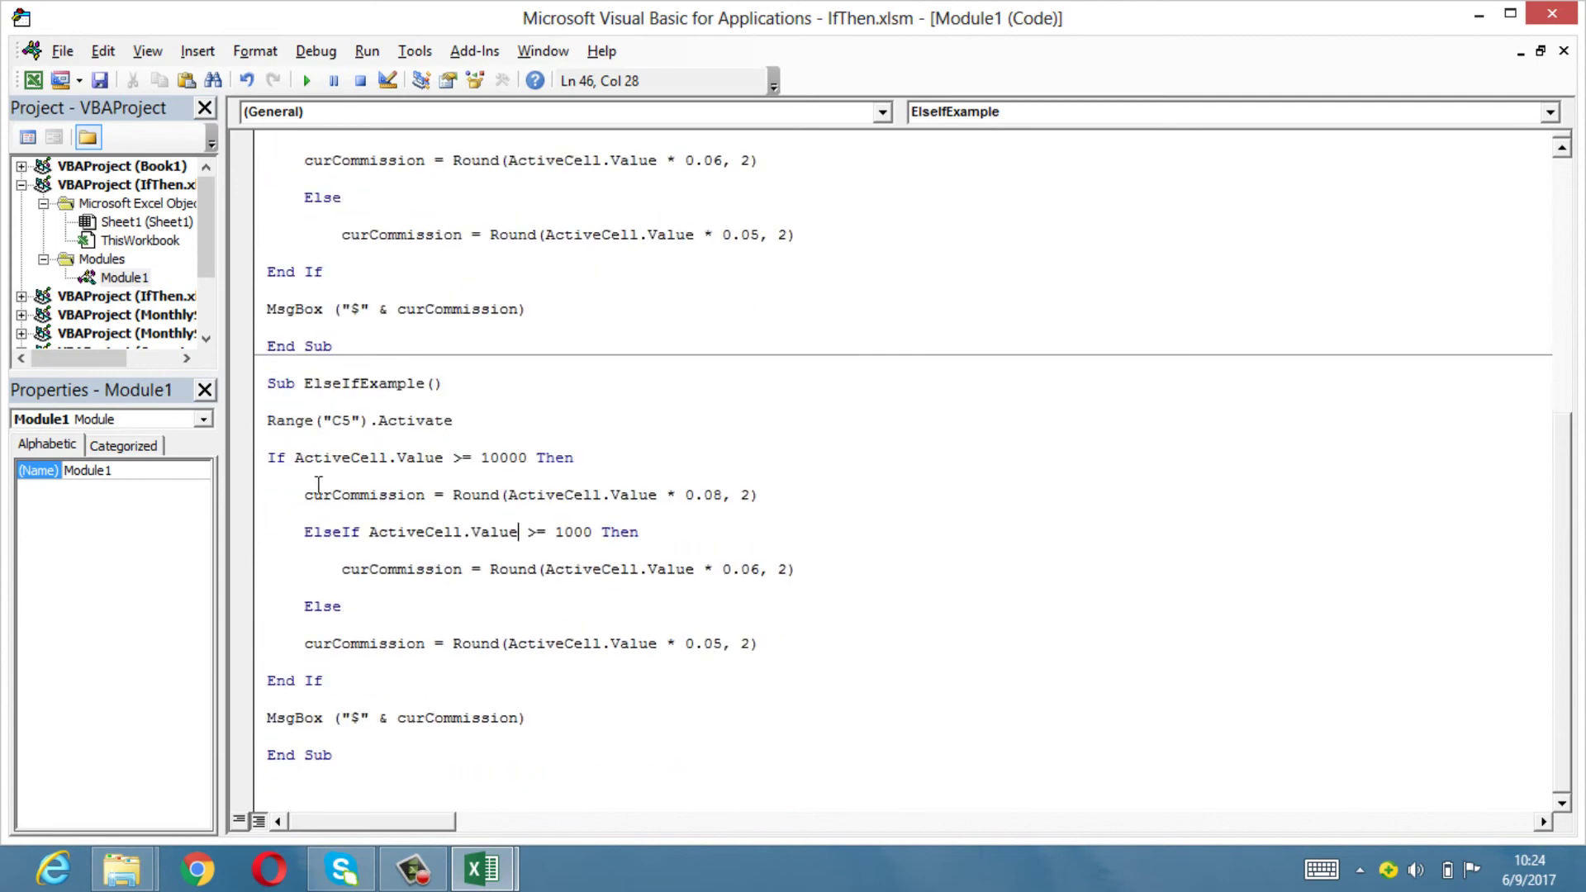
left_click(338, 683)
key("Return")
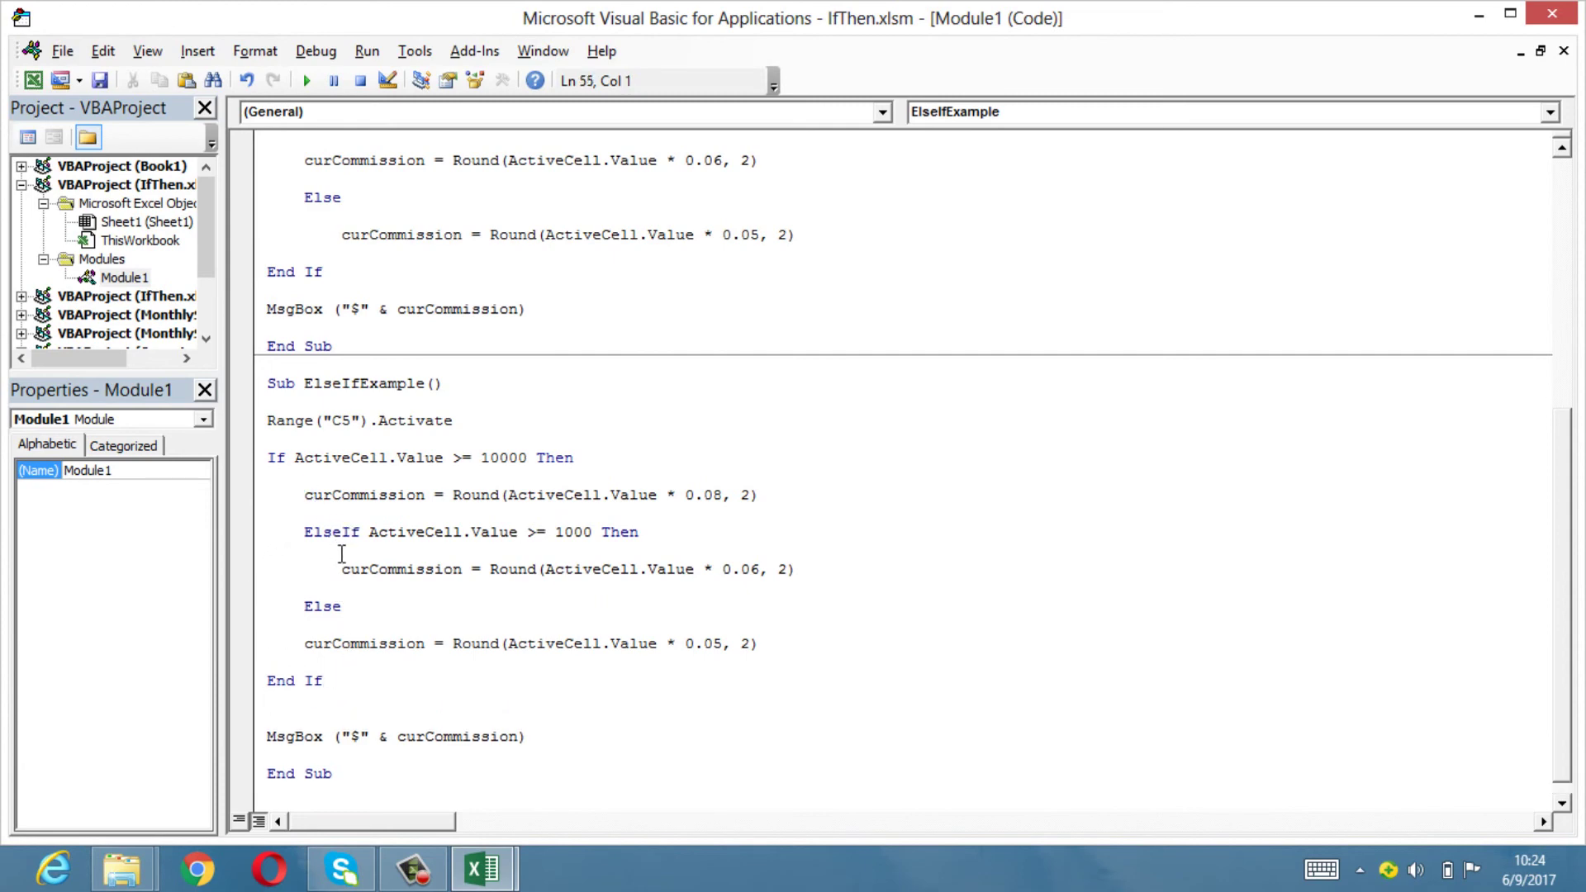
Step: Walk through the 10000 and ElseIf conditions and the 0.06 commission line
left_click(339, 583)
left_click(348, 621)
left_click_drag(294, 459, 528, 459)
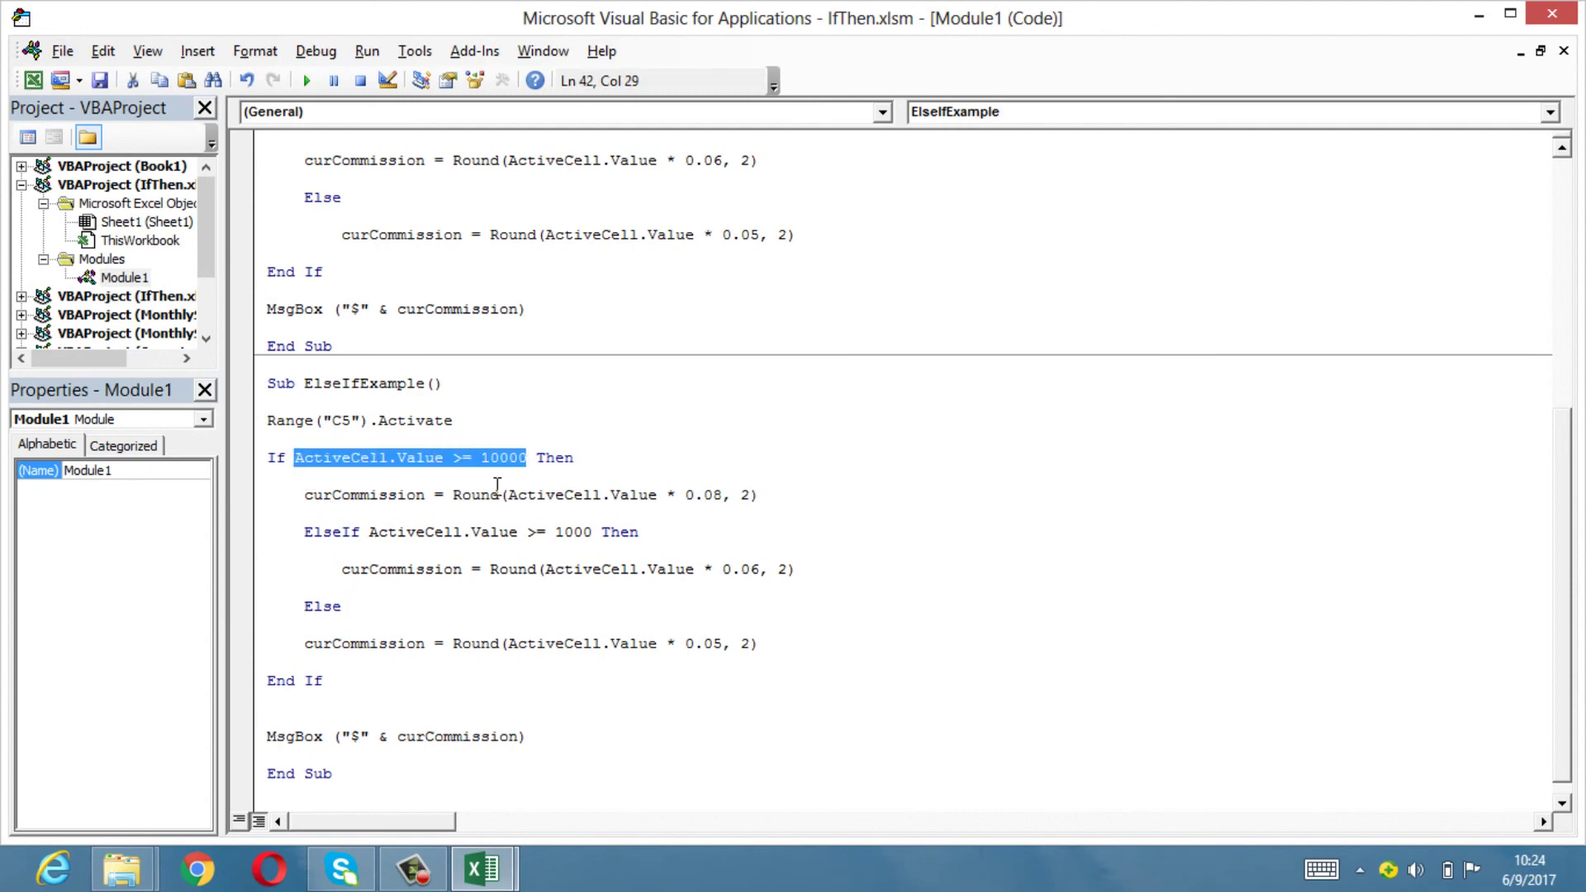
left_click(463, 496)
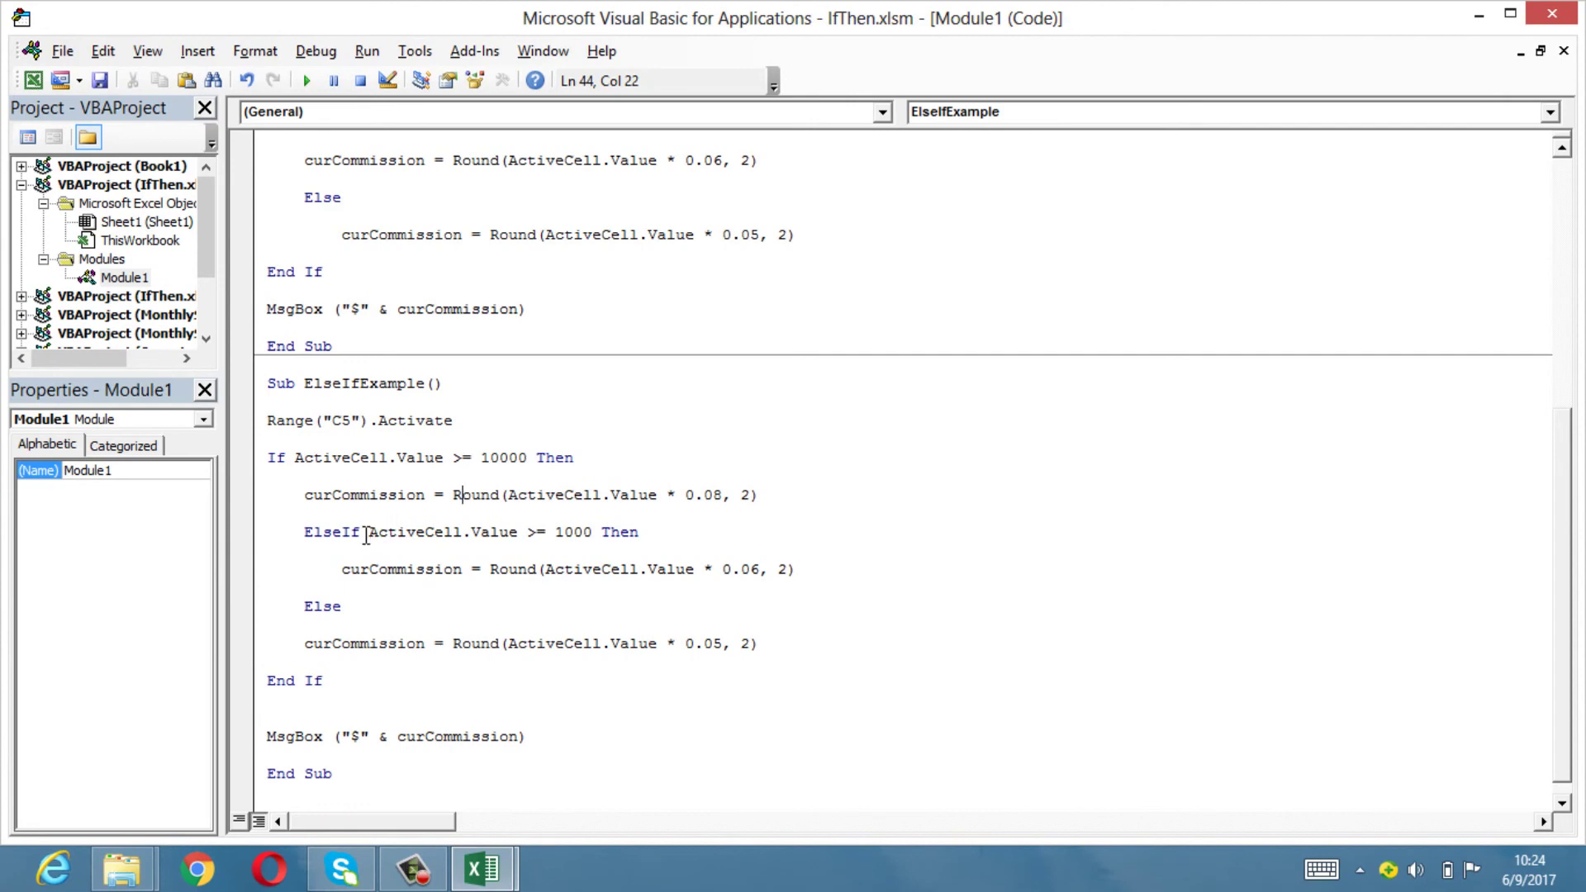
left_click_drag(368, 532, 583, 533)
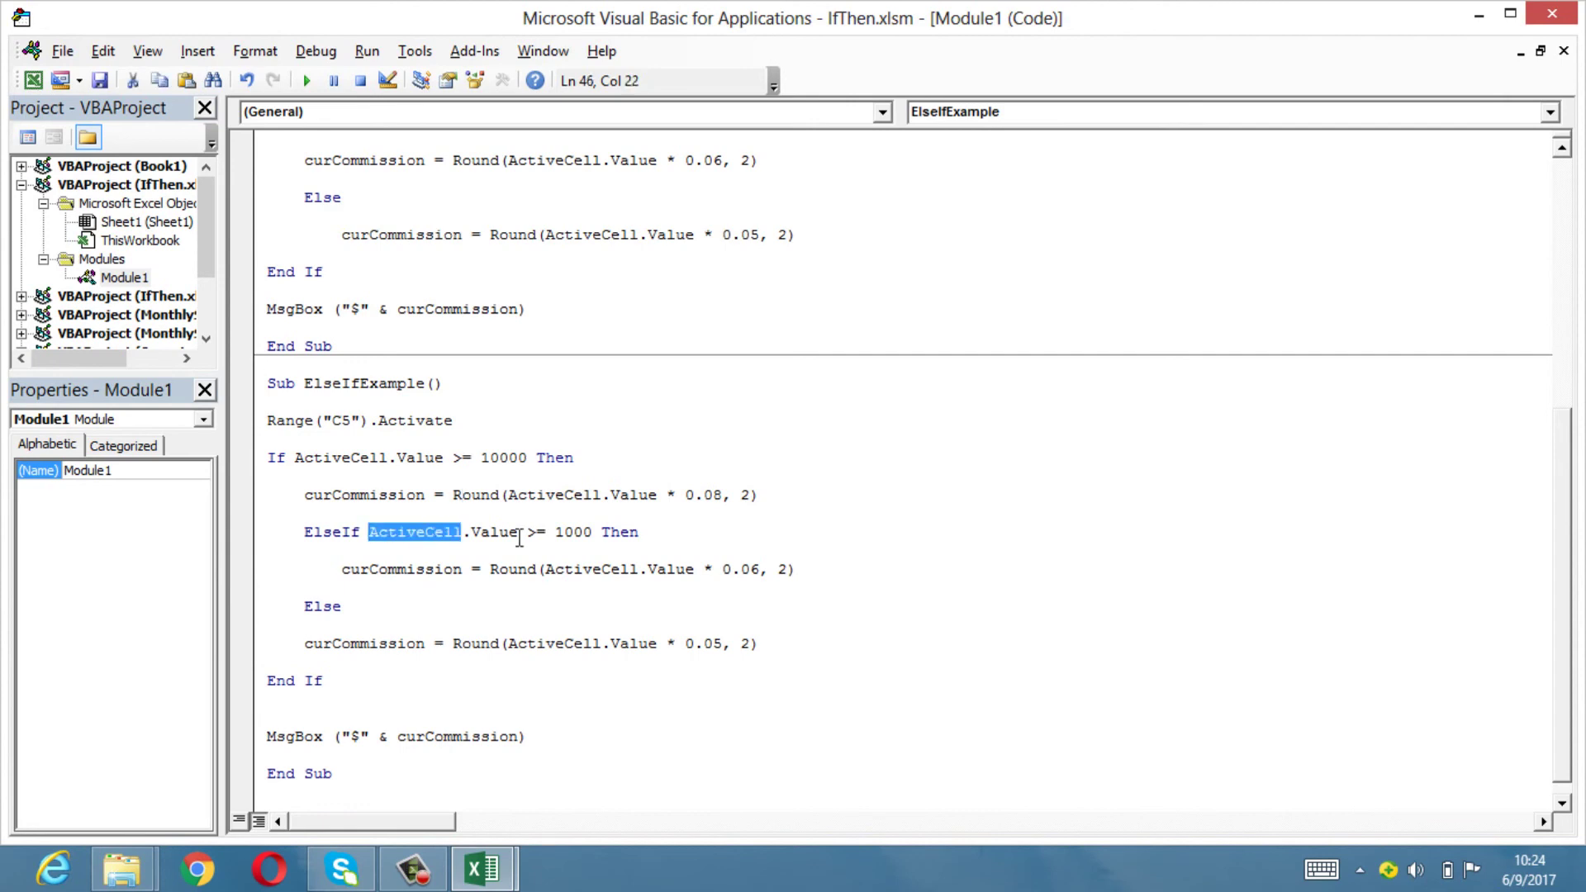
left_click_drag(342, 569, 801, 567)
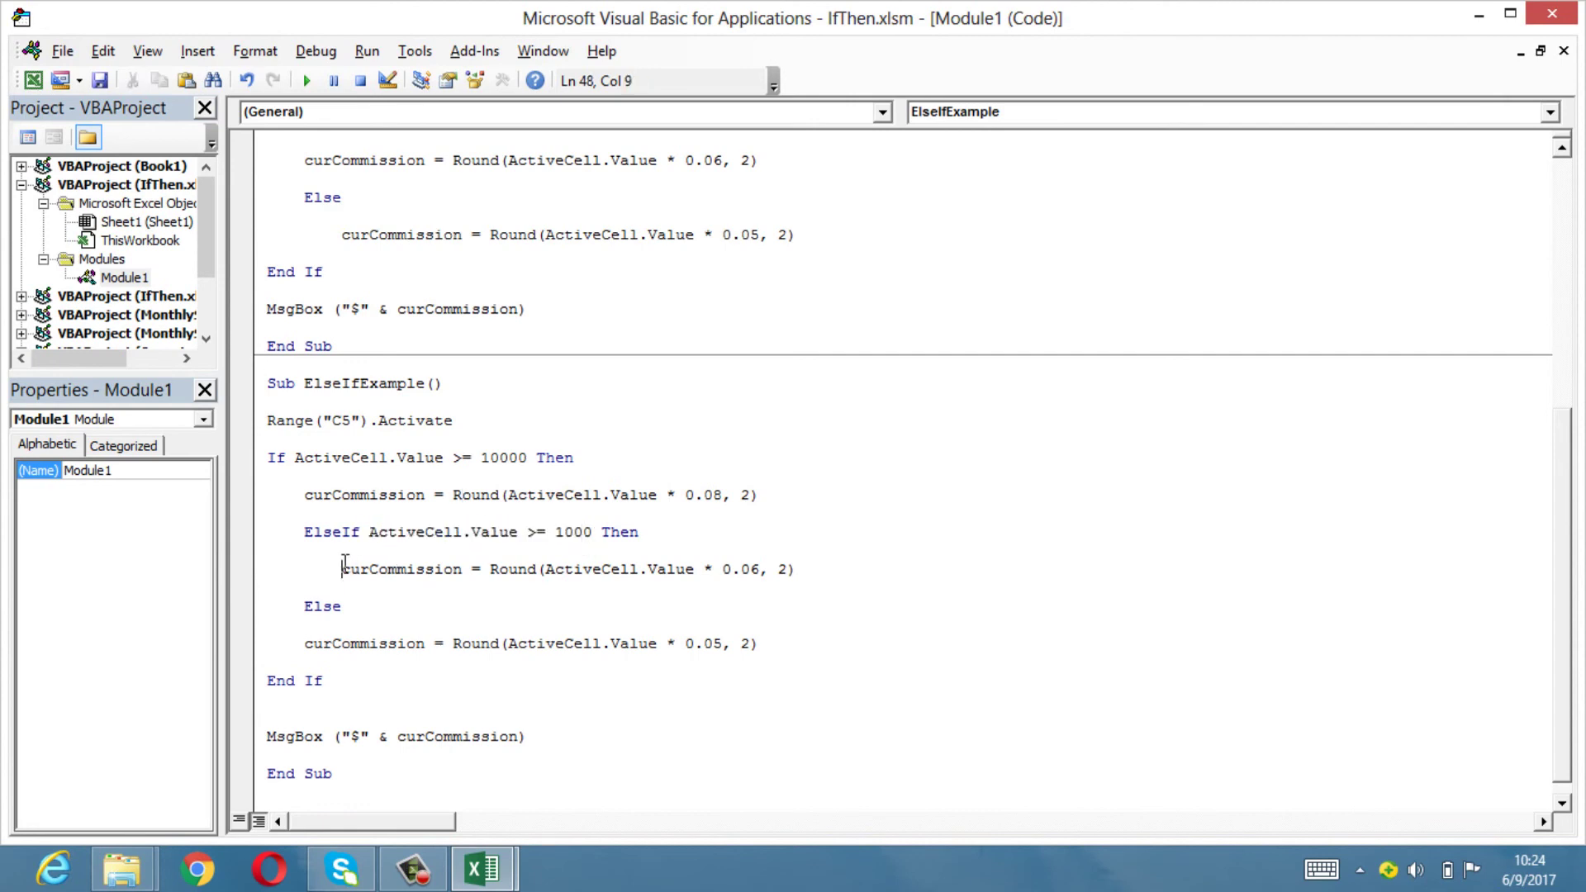
left_click(585, 569)
left_click(777, 490)
Step: Add blank lines after the 0.08 and 0.06 commission lines, deleting the stray test text
key("Return")
type("alsdjflkasjdfl")
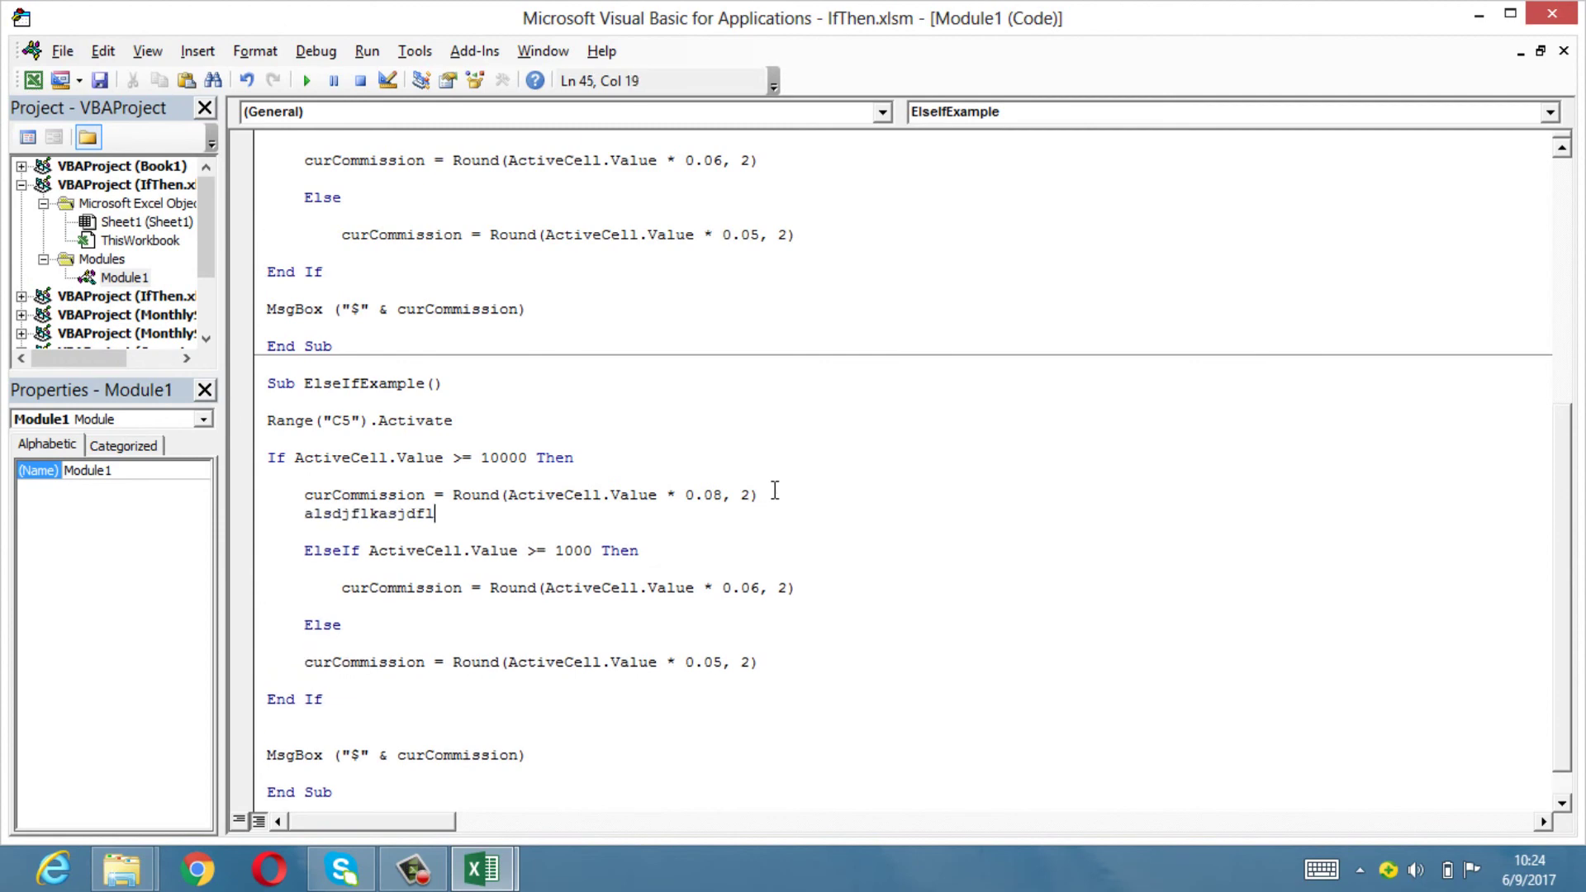
type("ksj")
key("shift+Home")
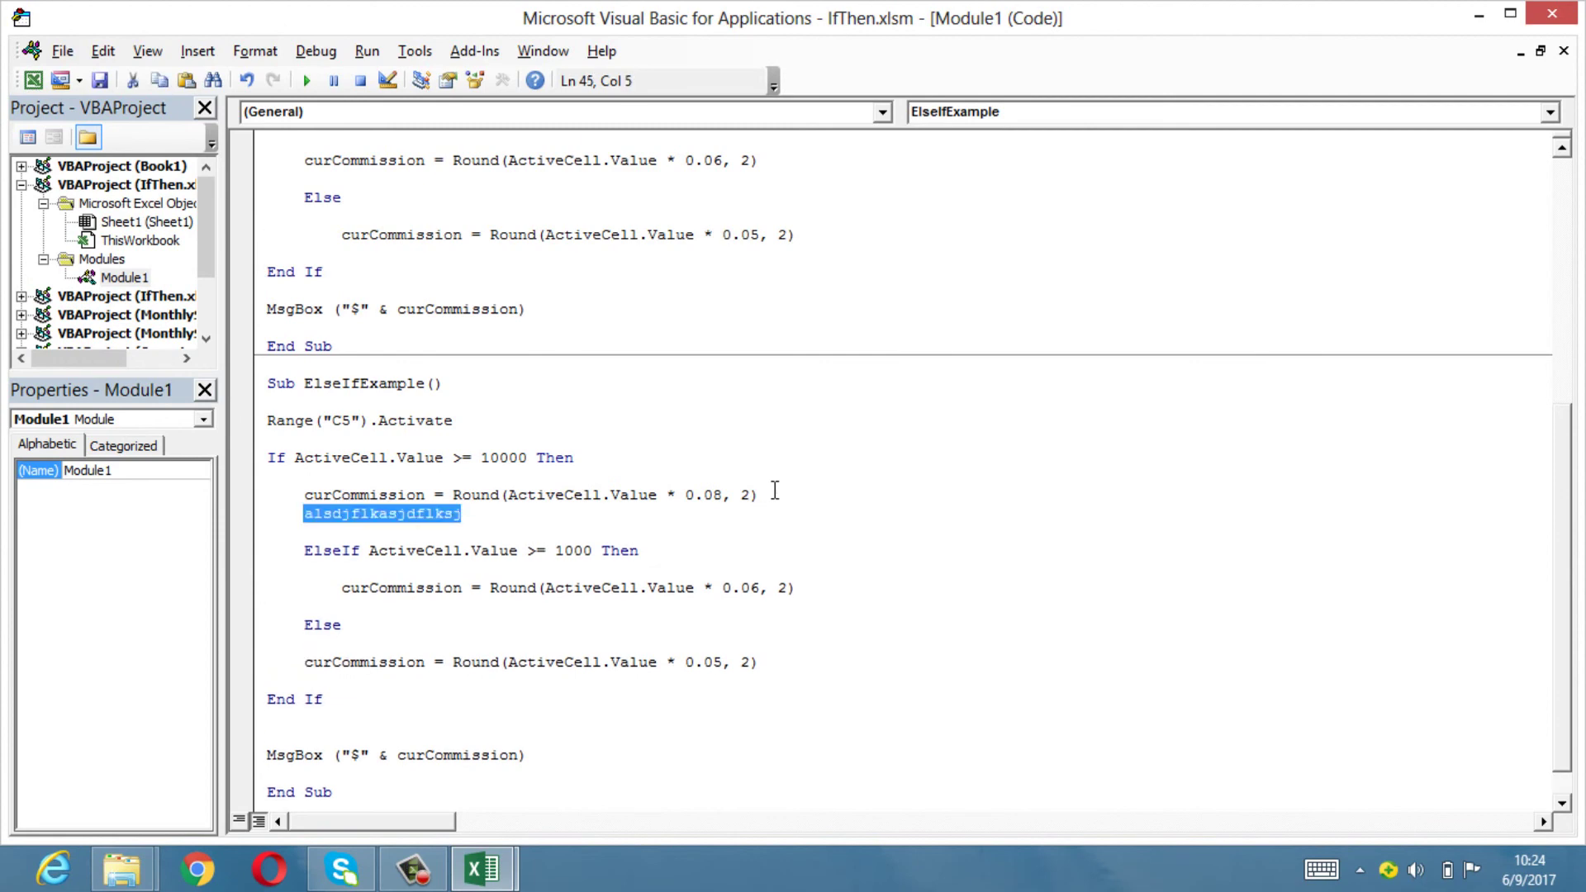
key("Delete")
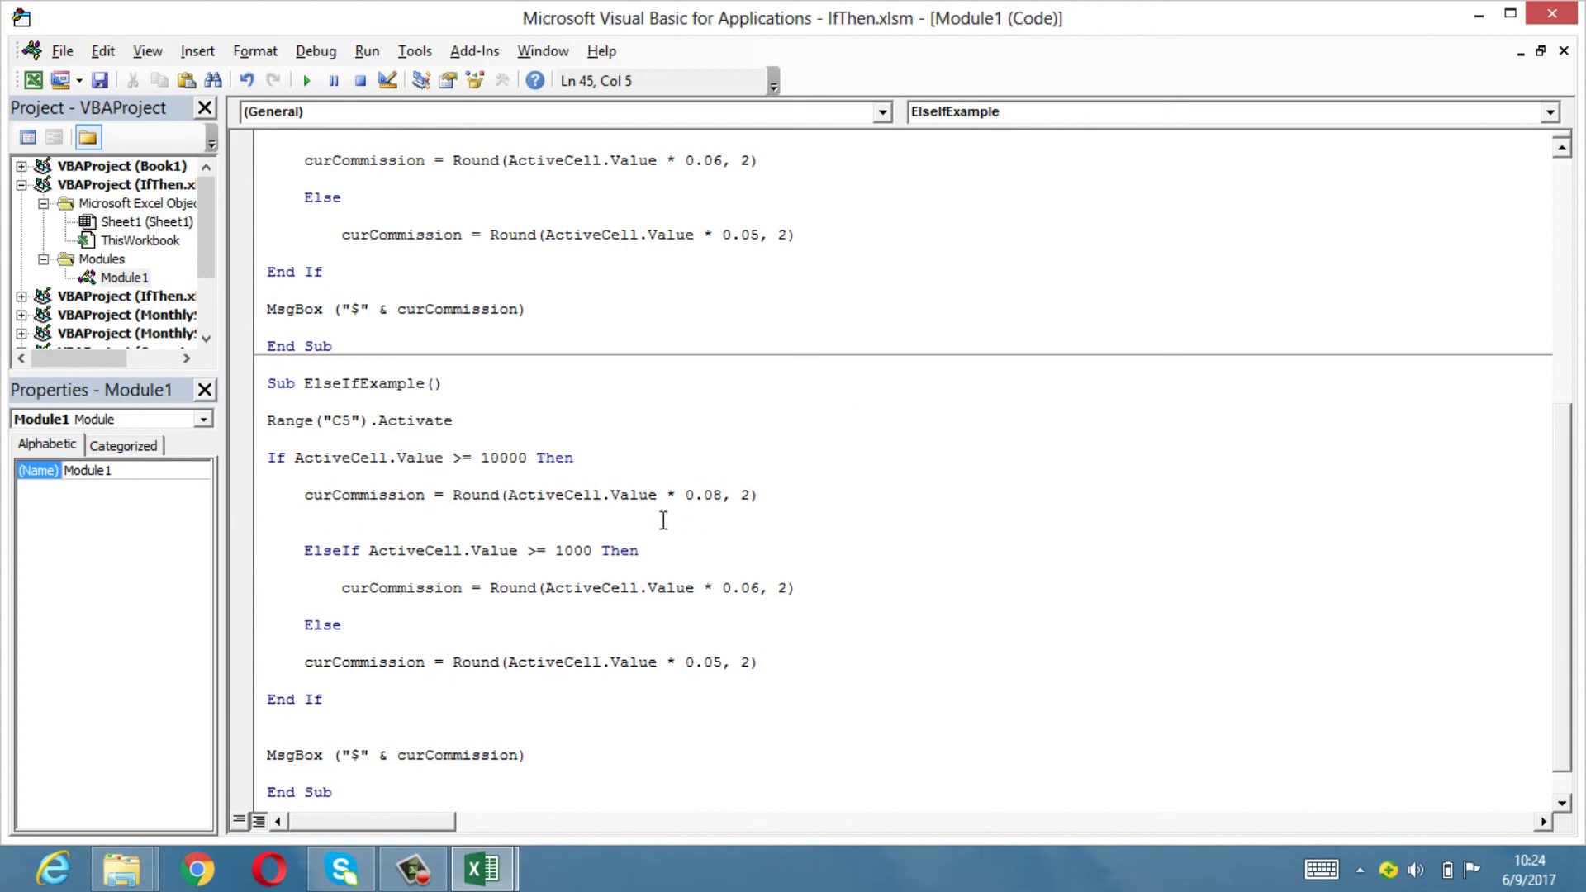
left_click(426, 549)
scroll(616, 596, "down", 1)
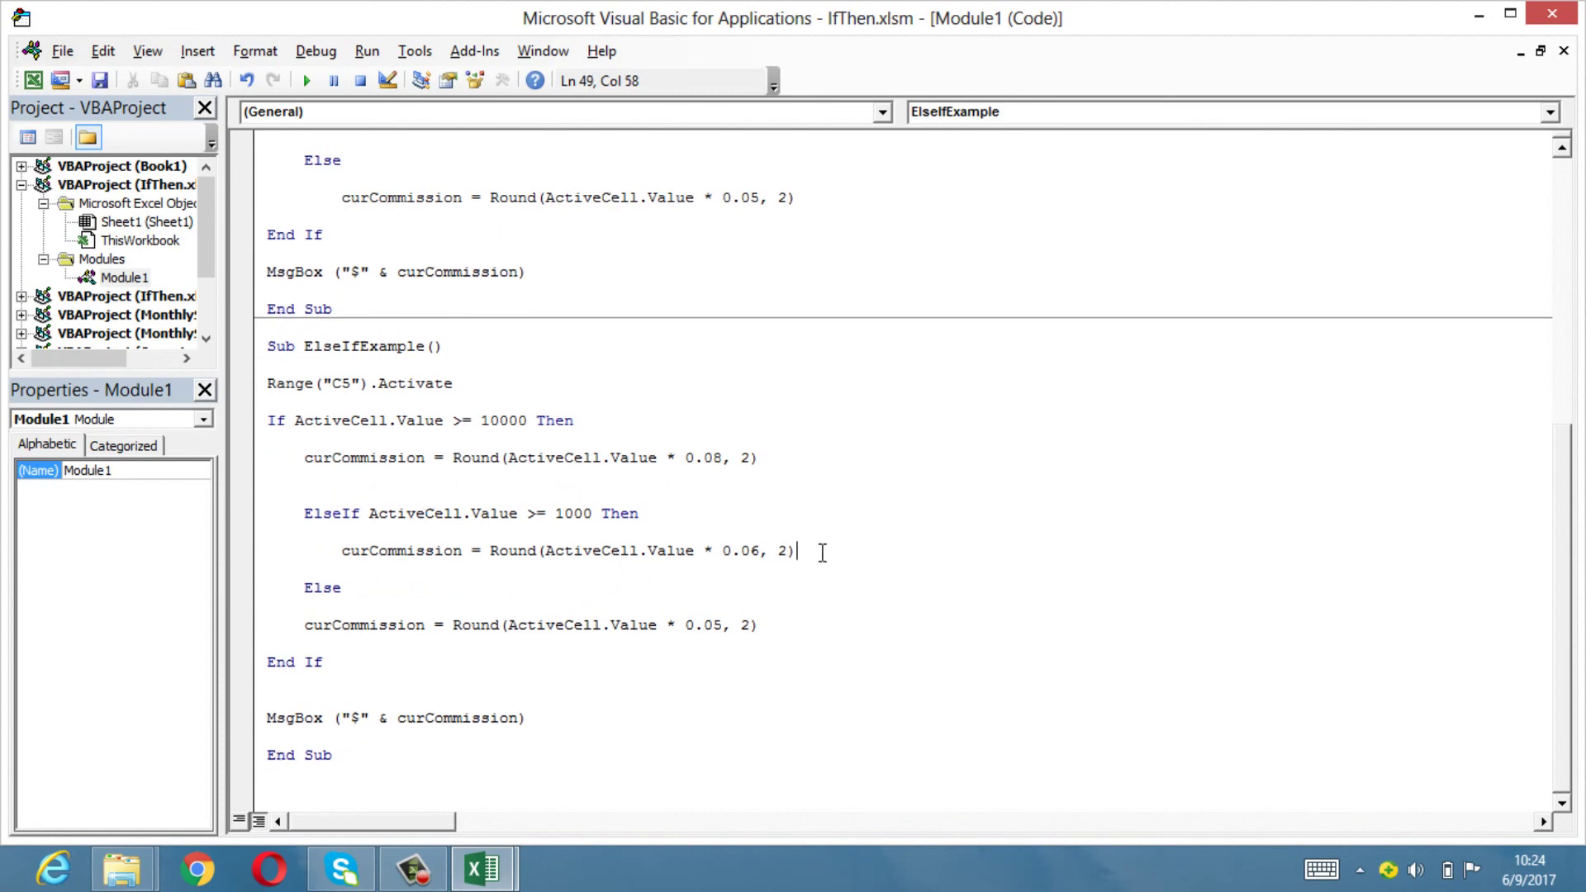
key("Return")
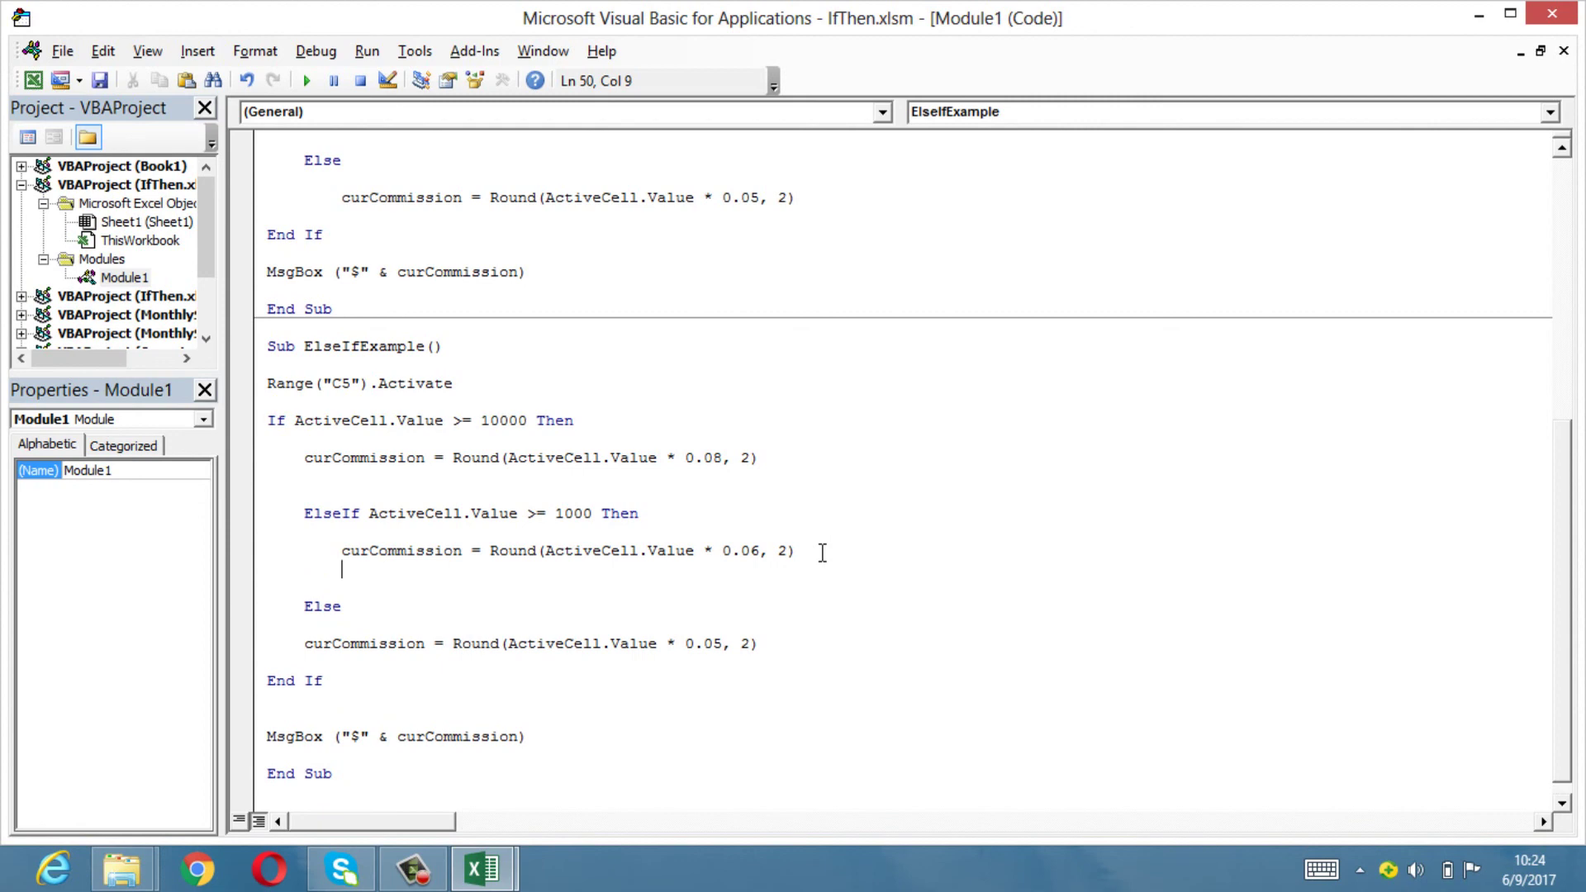
type("elseif")
type(" a")
key("shift+Home")
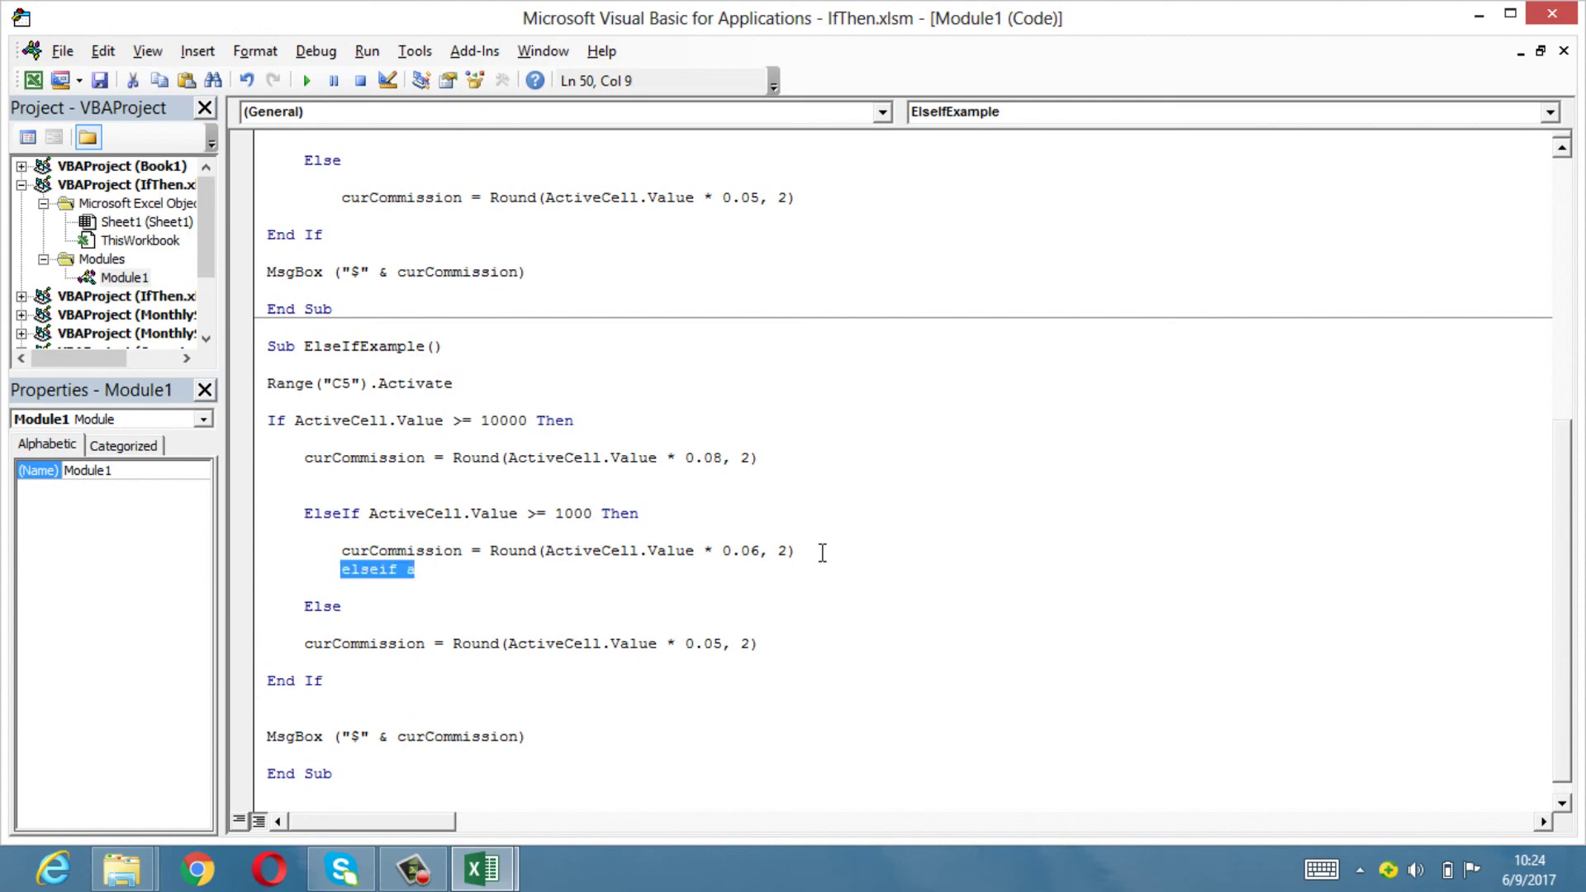
key("BackSpace")
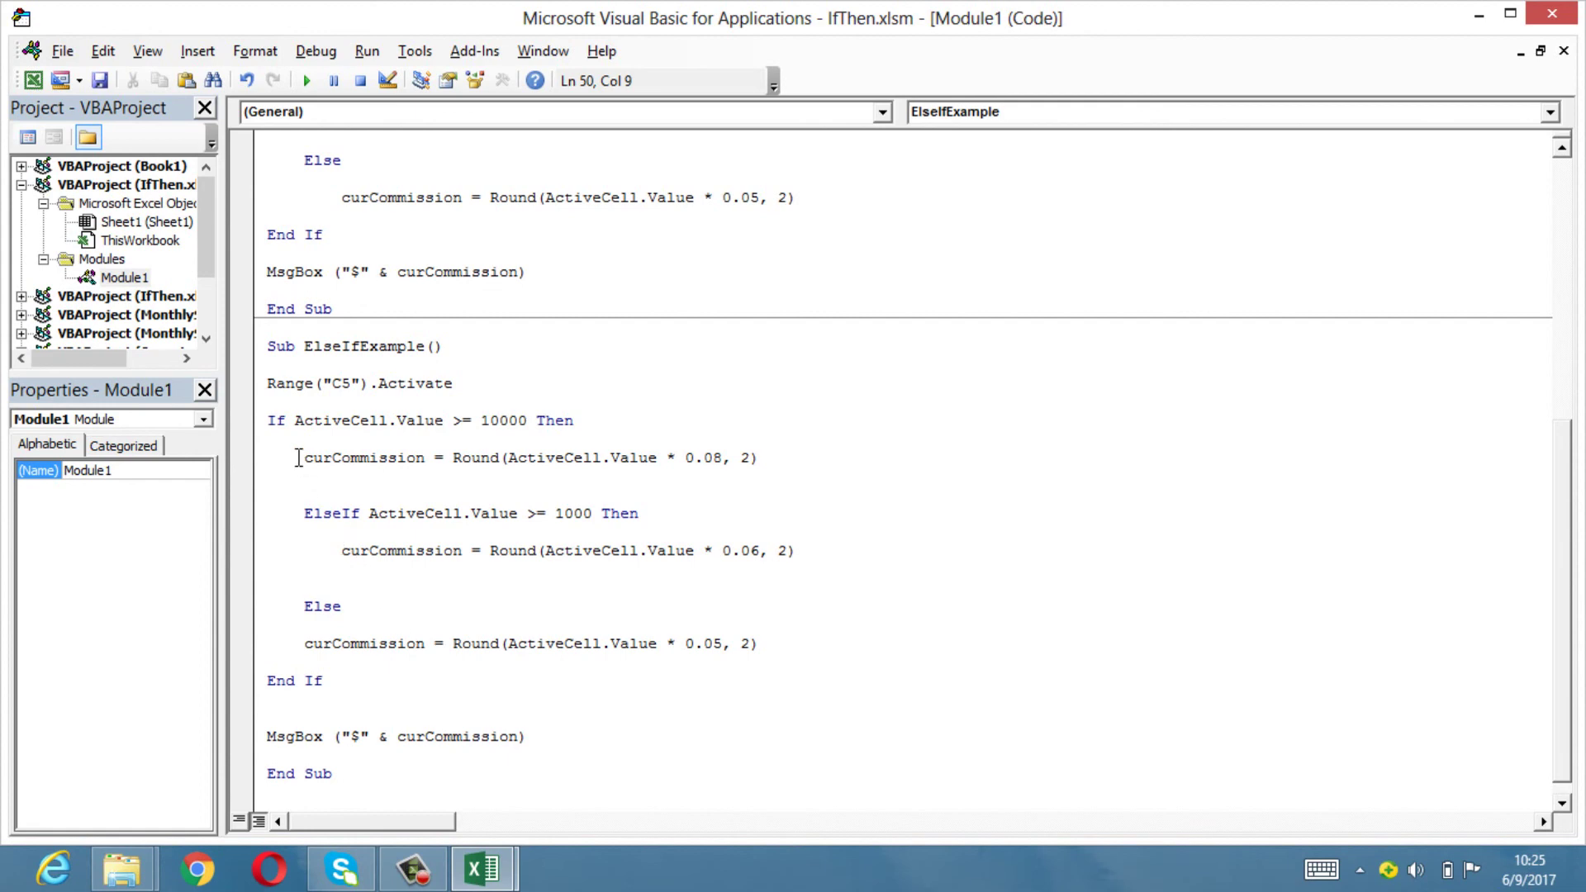
Step: Review the If and ElseIf branches, the 0.05 Else calculation and End If
left_click_drag(267, 420, 390, 567)
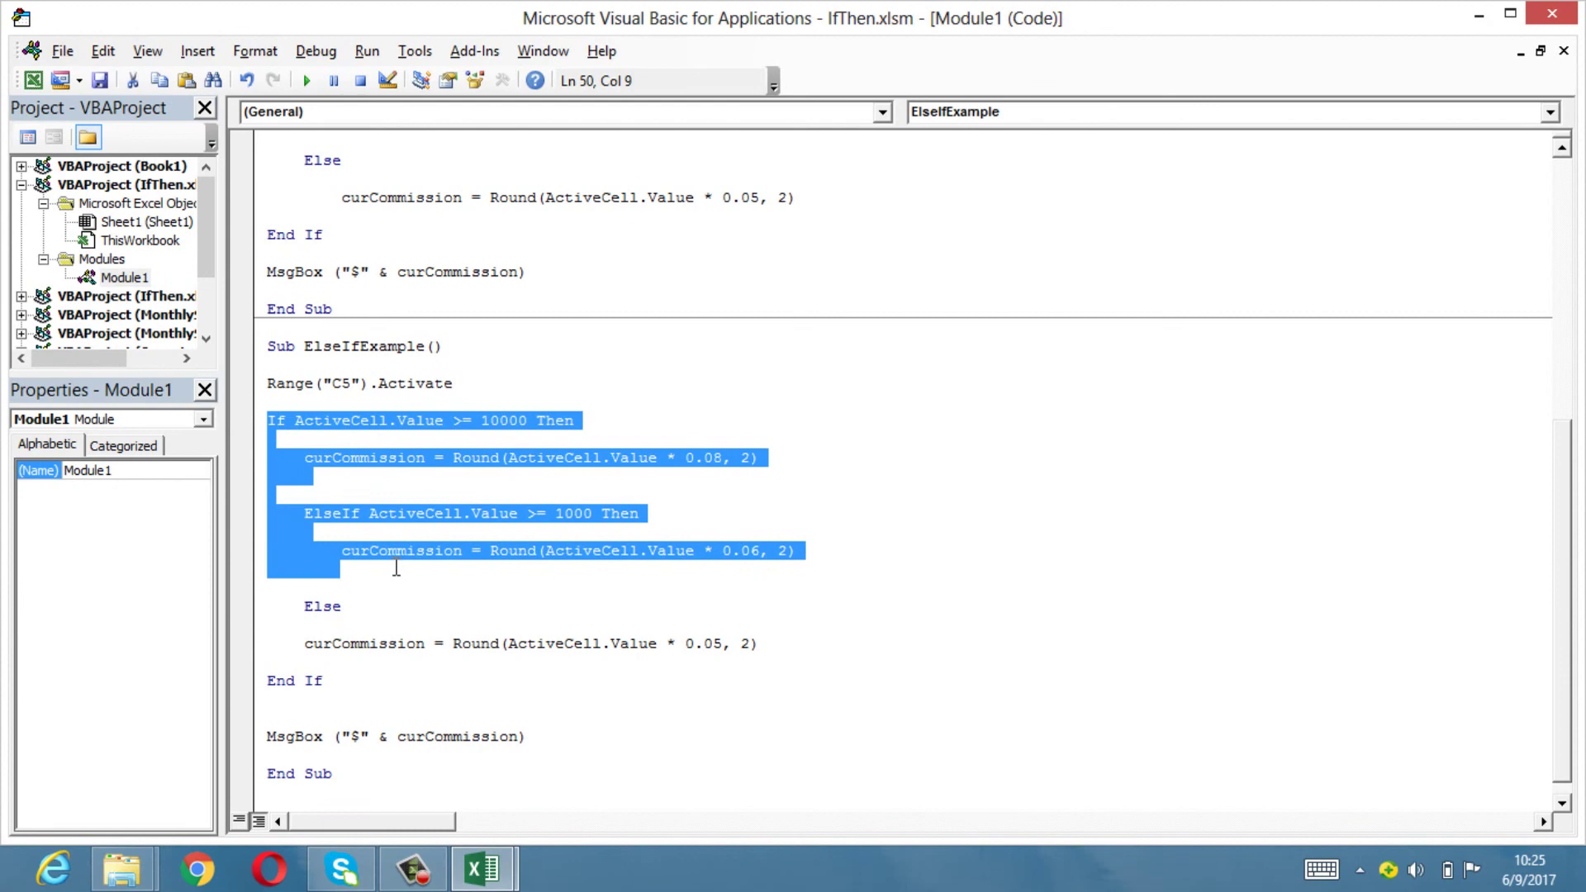
left_click(394, 586)
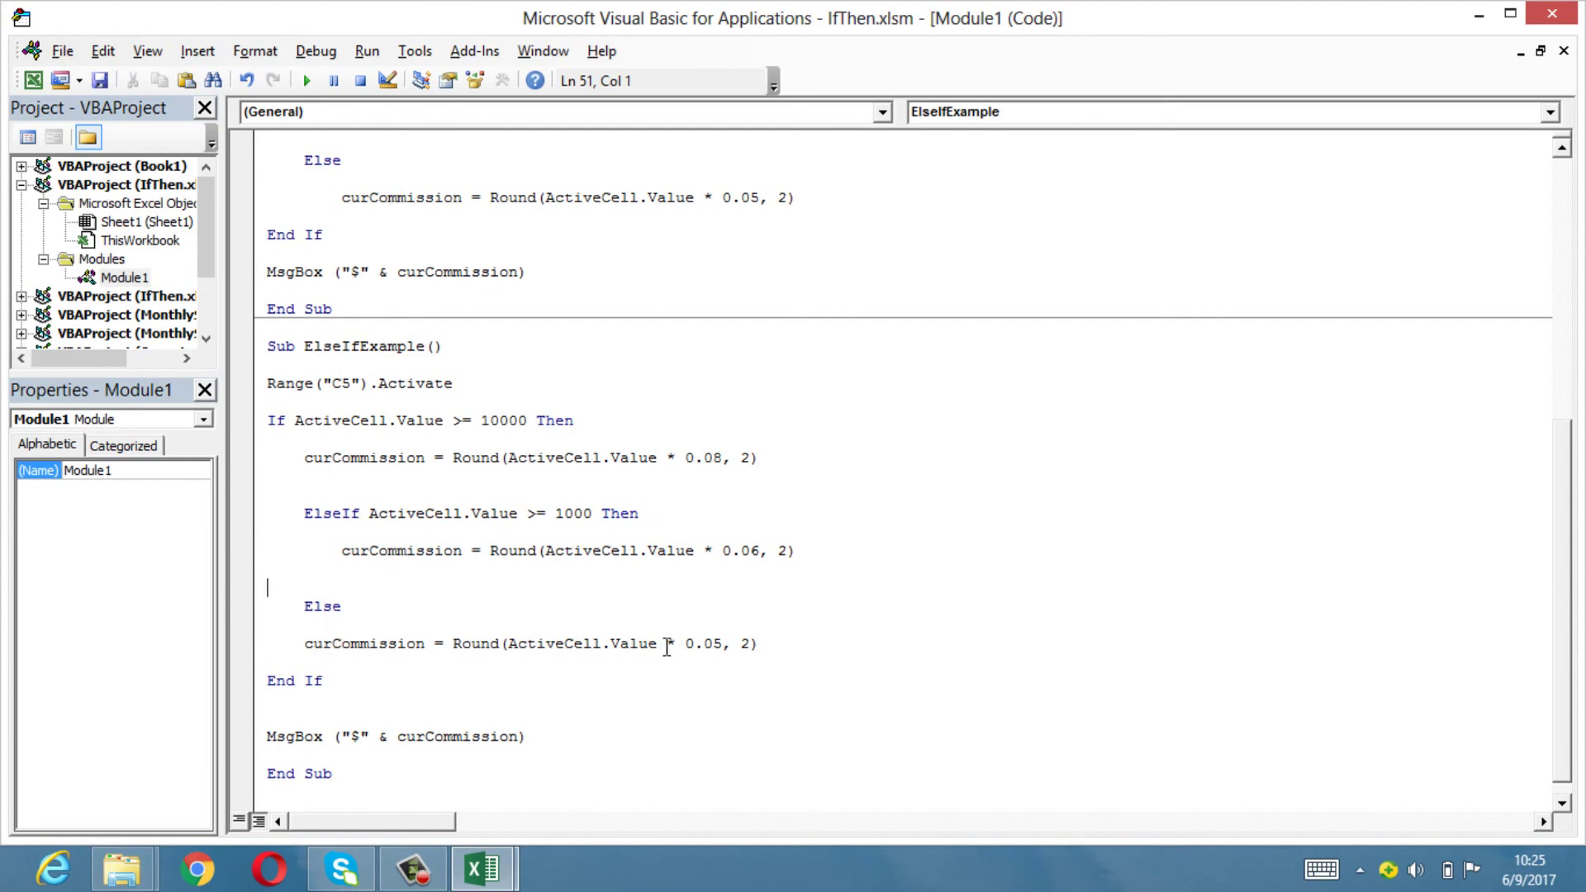
left_click_drag(758, 644, 311, 643)
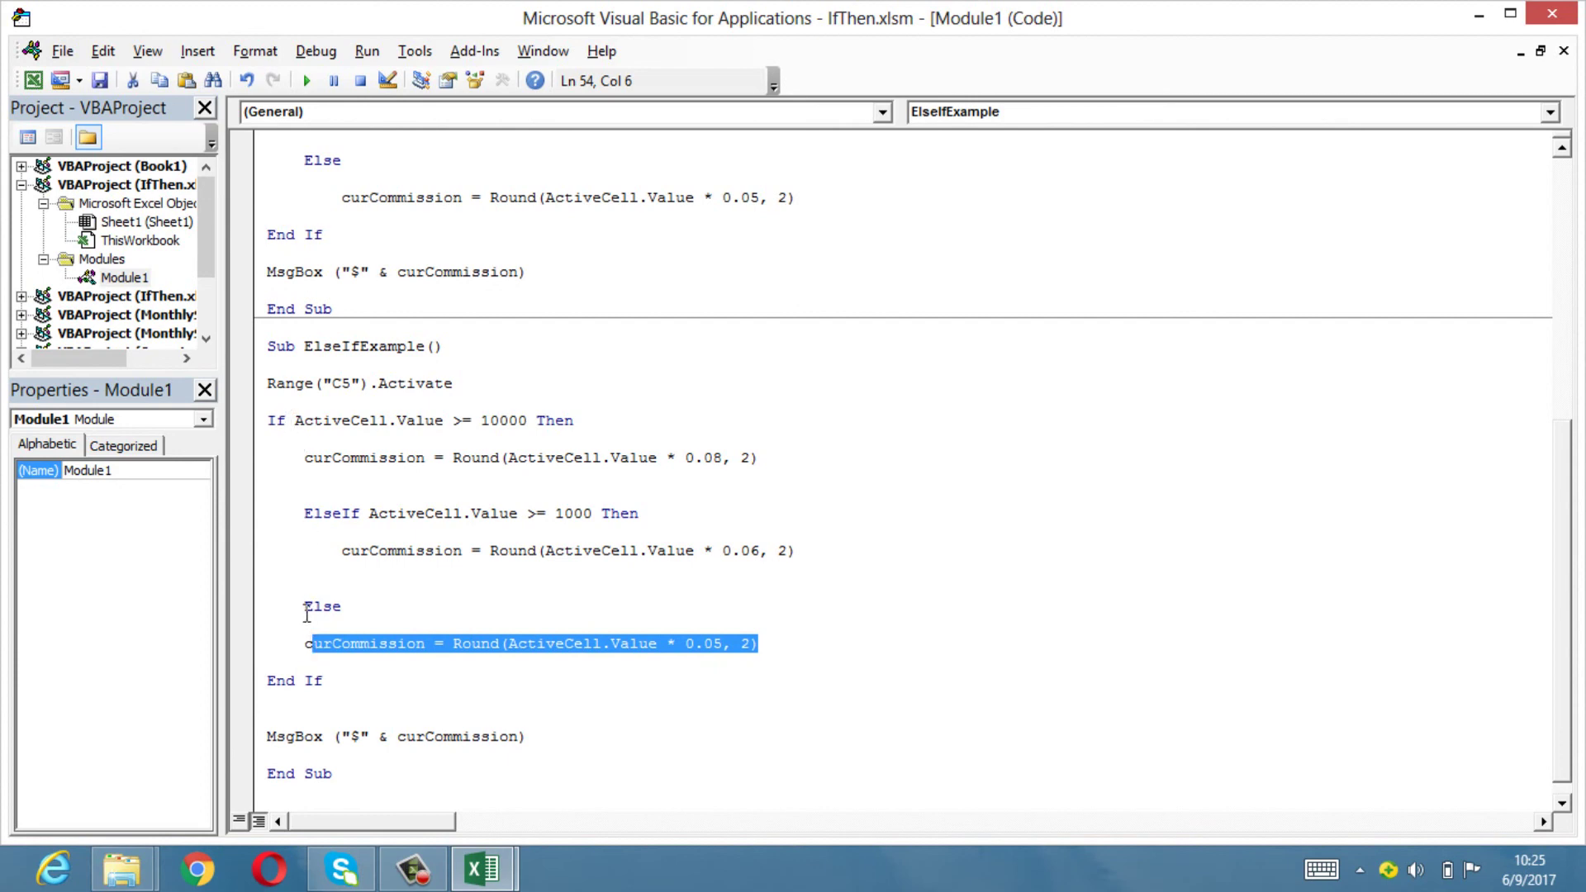
left_click_drag(329, 684, 264, 682)
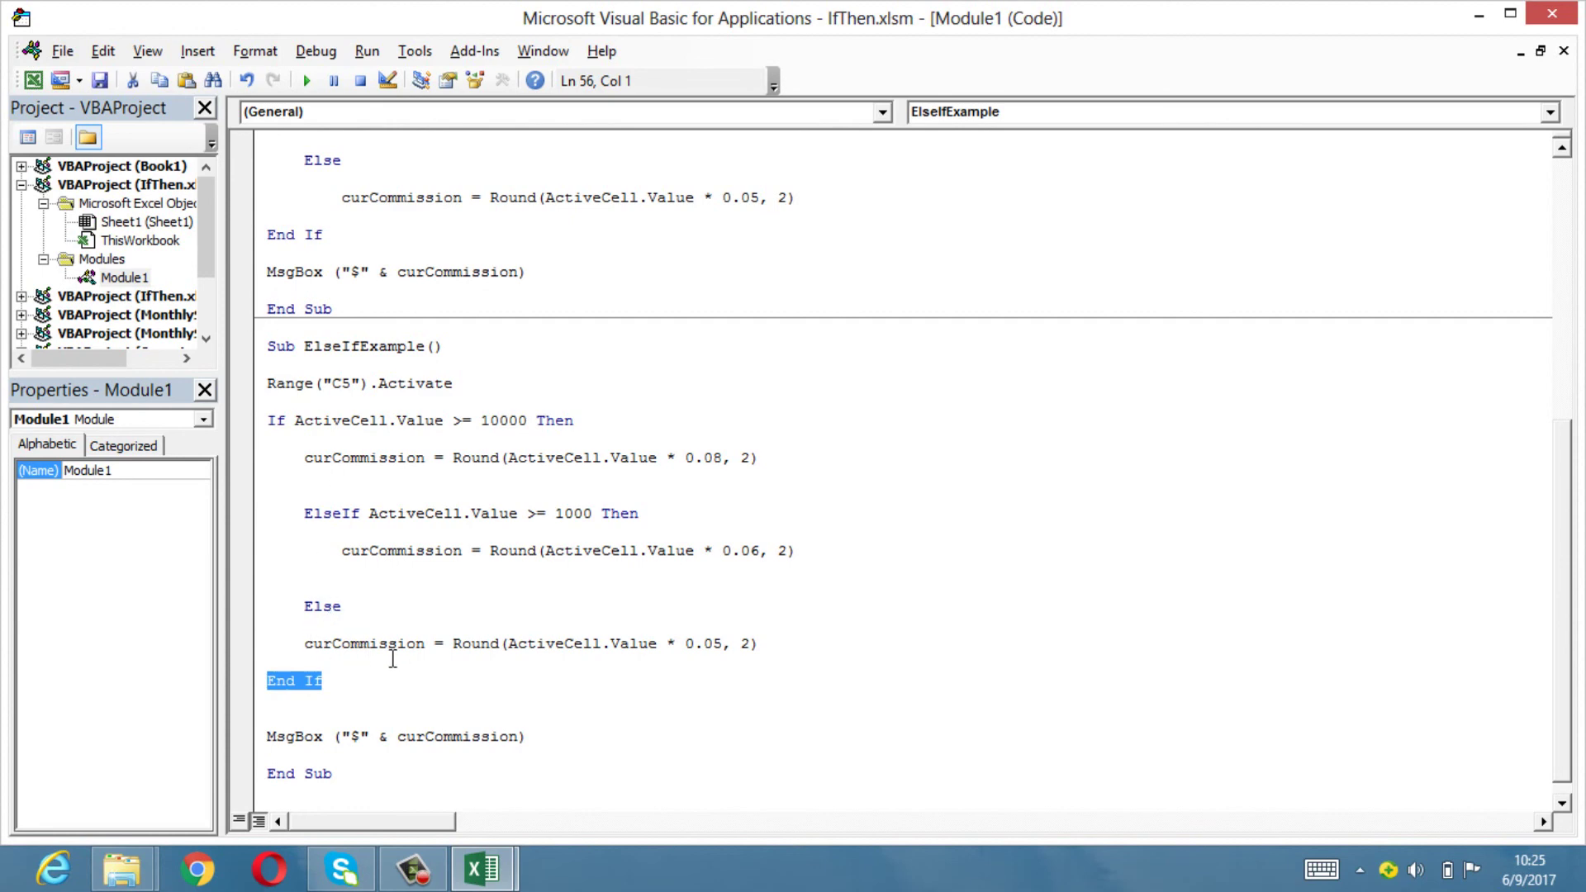
left_click(400, 698)
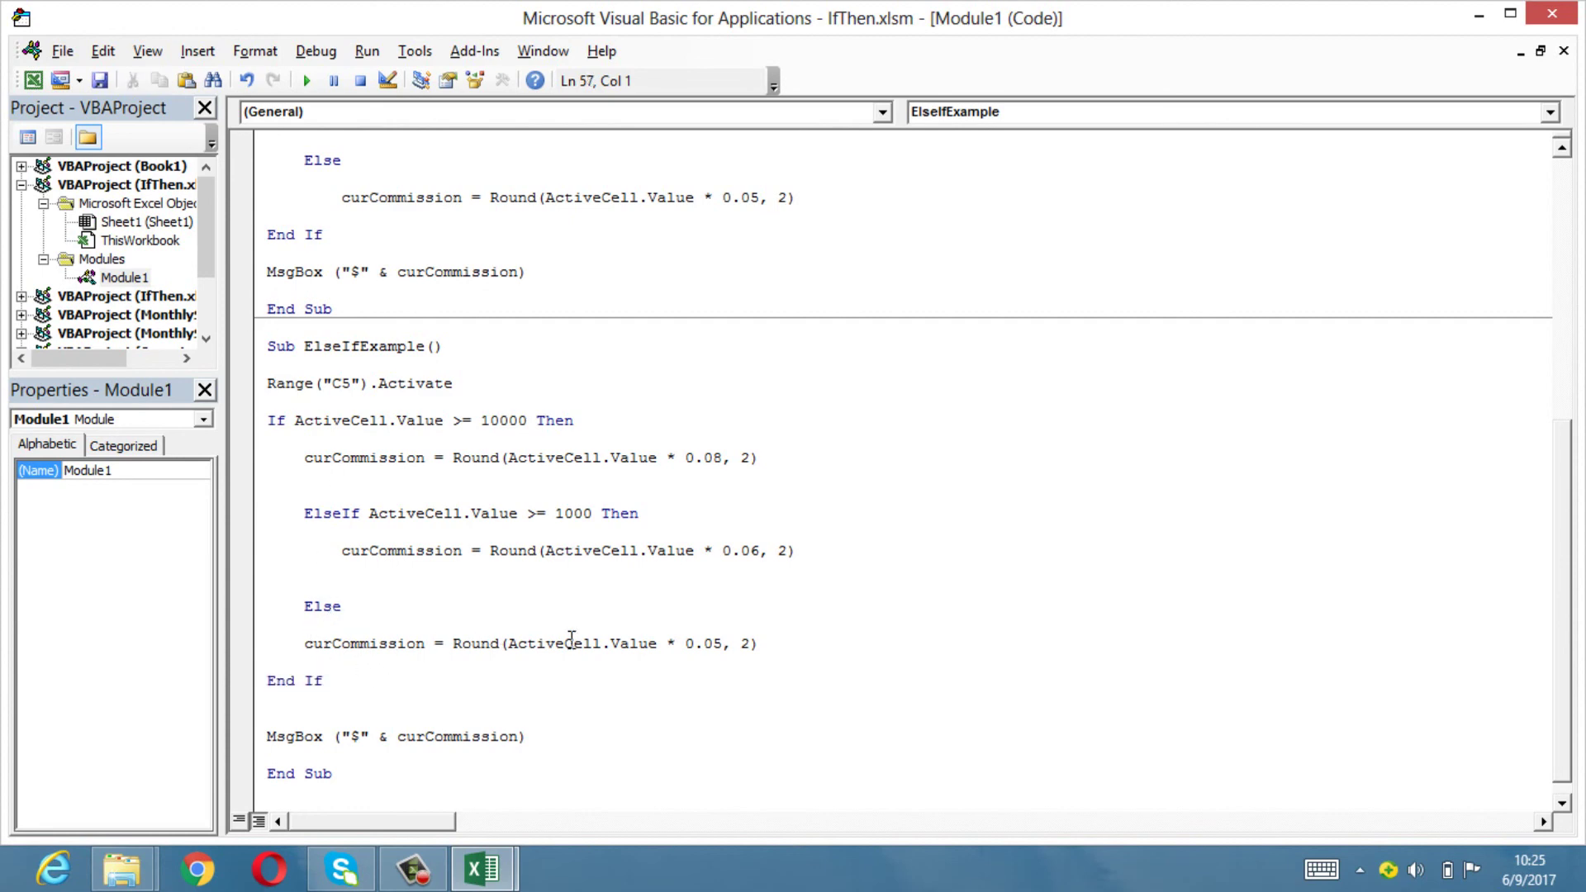
left_click(569, 720)
left_click(575, 458)
left_click(602, 551)
left_click(591, 641)
key("F5")
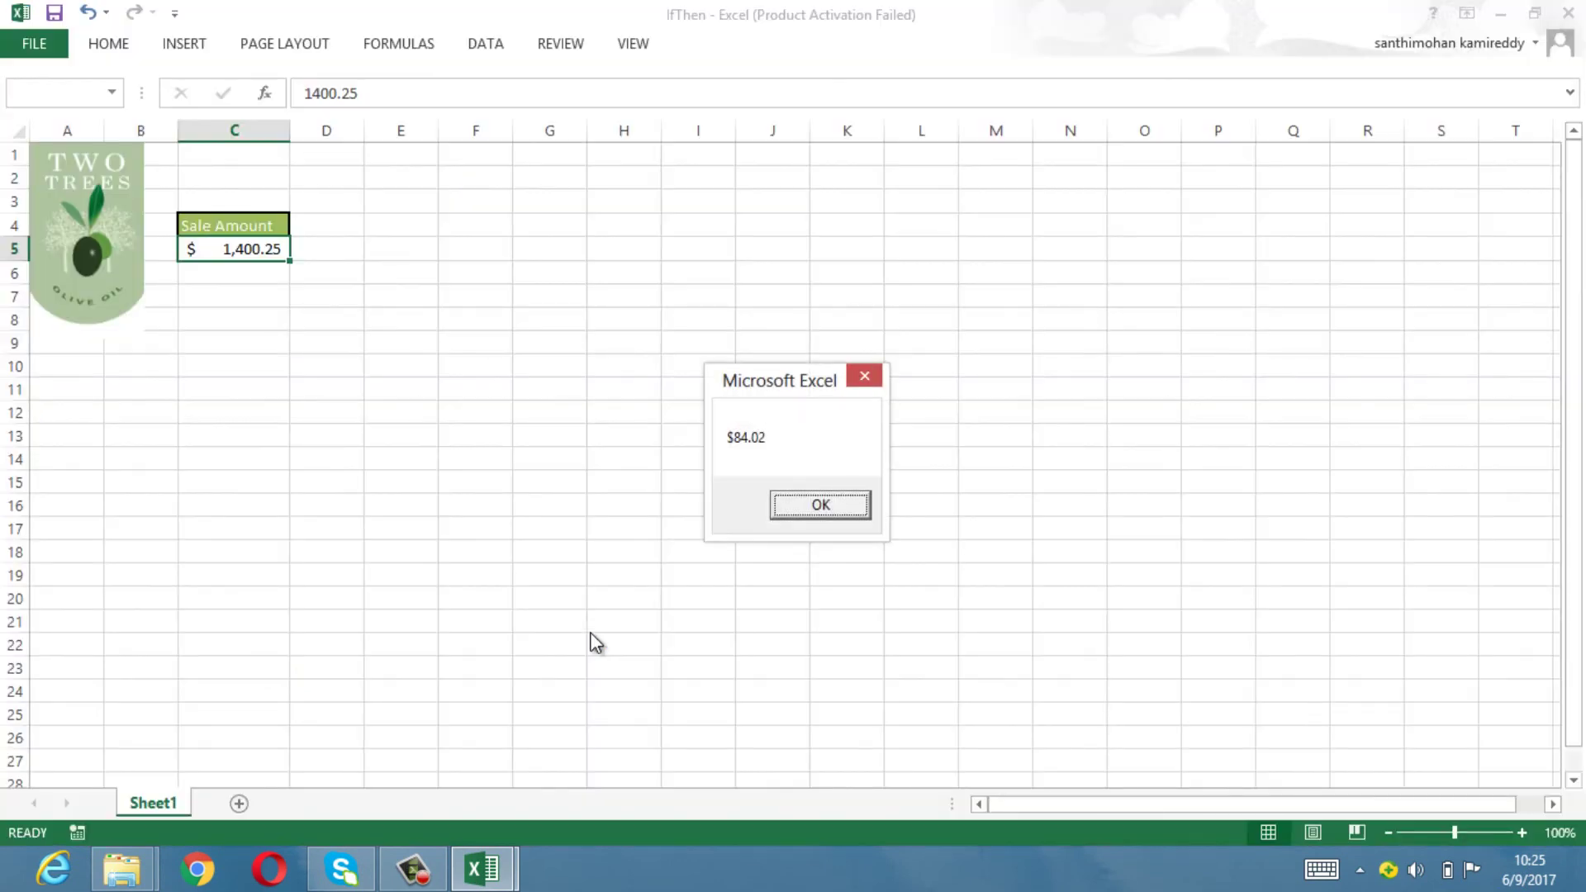
left_click(813, 500)
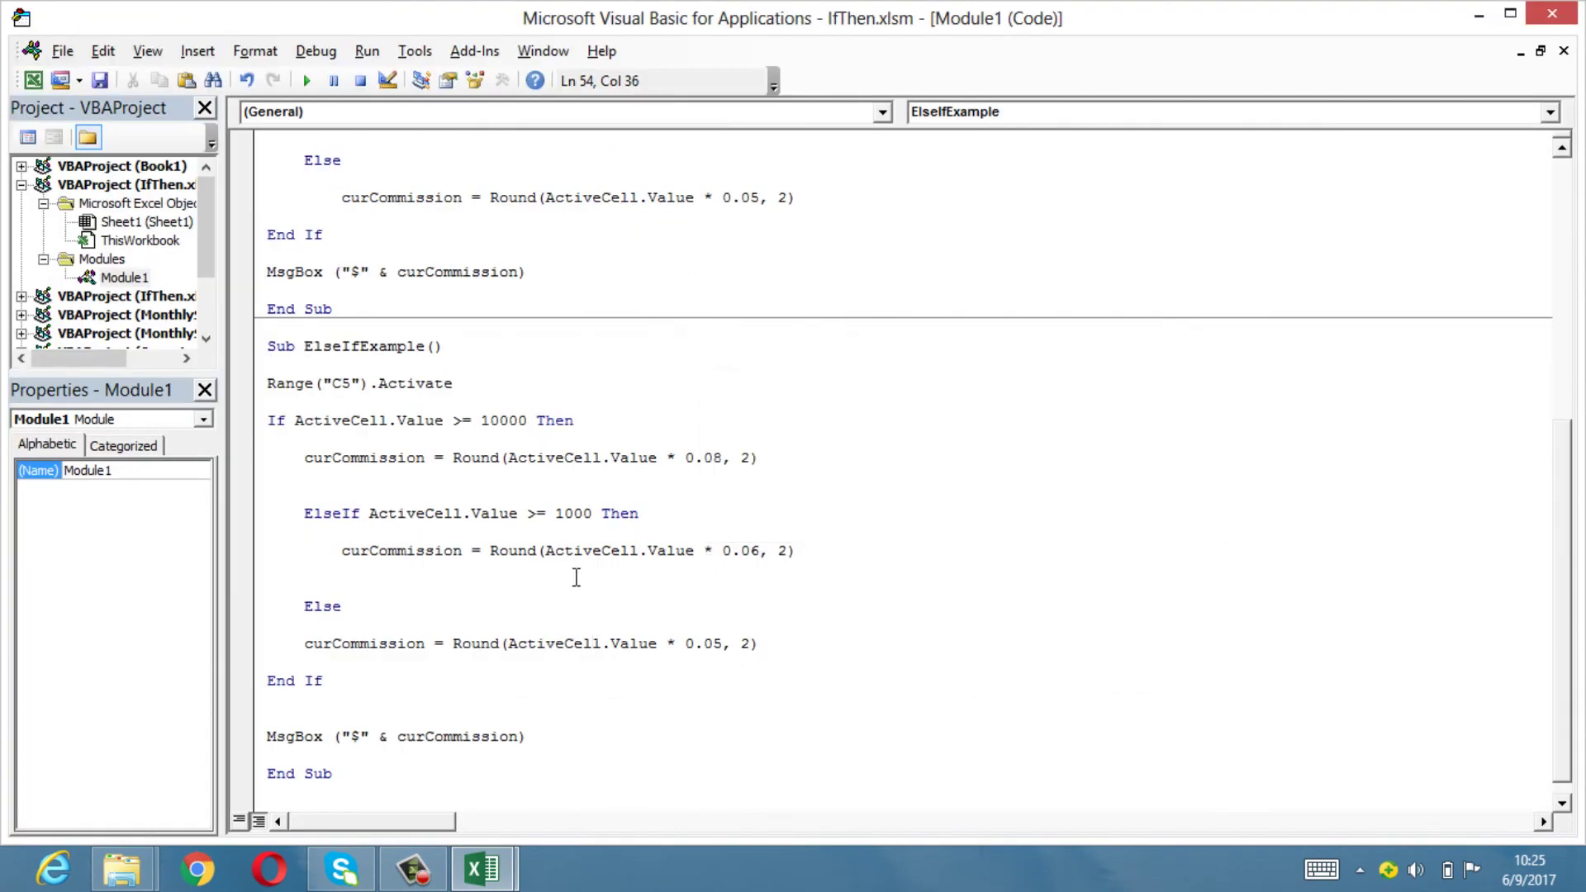
scroll(527, 569, "down", 1)
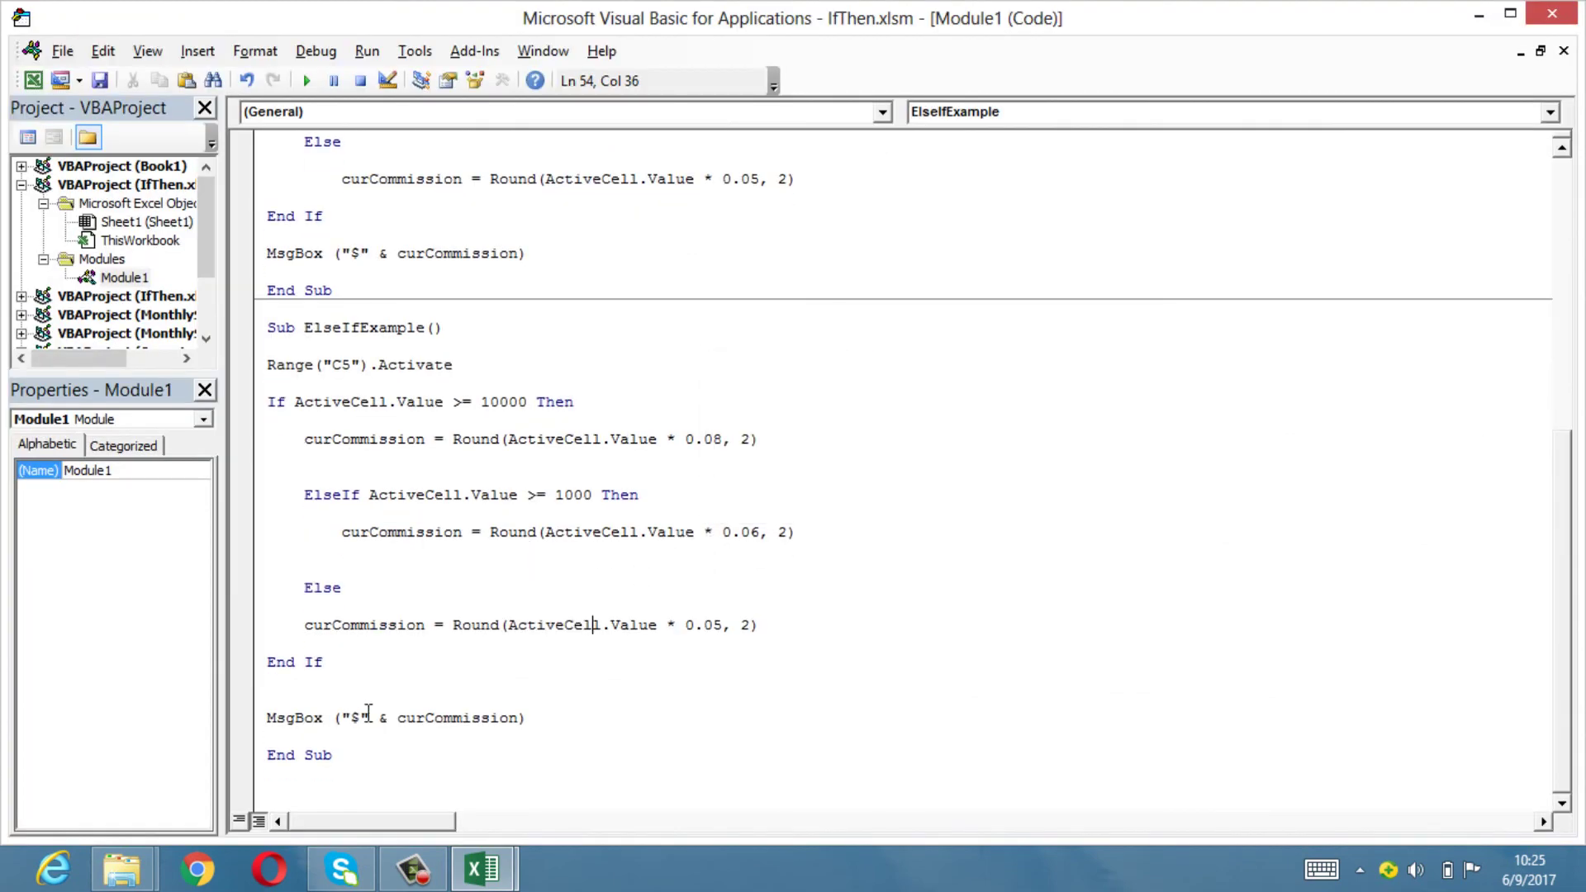
left_click(376, 689)
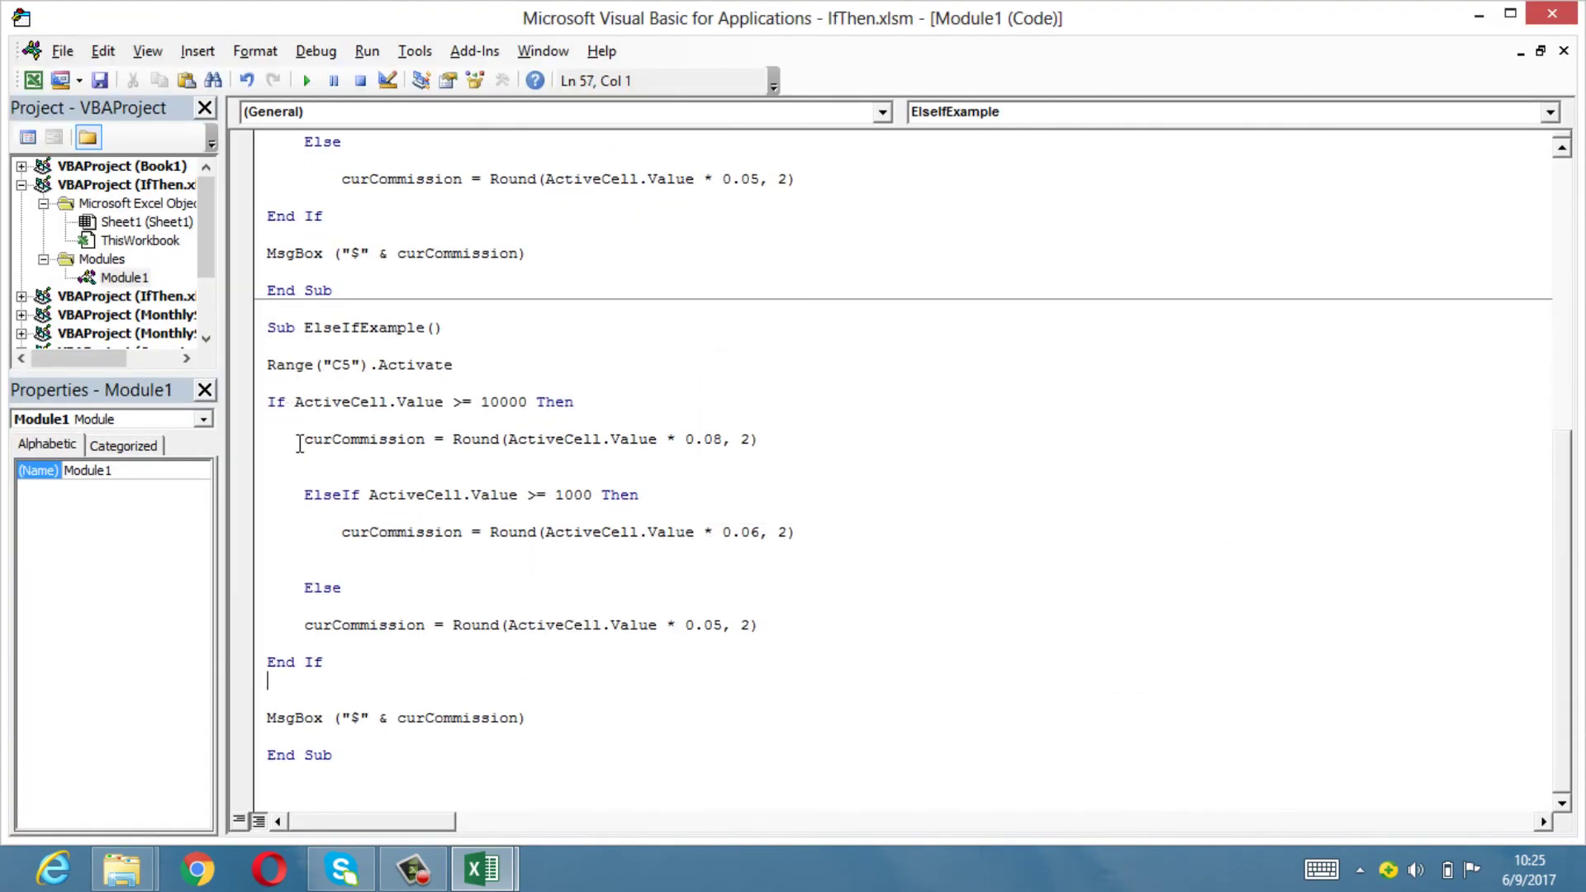